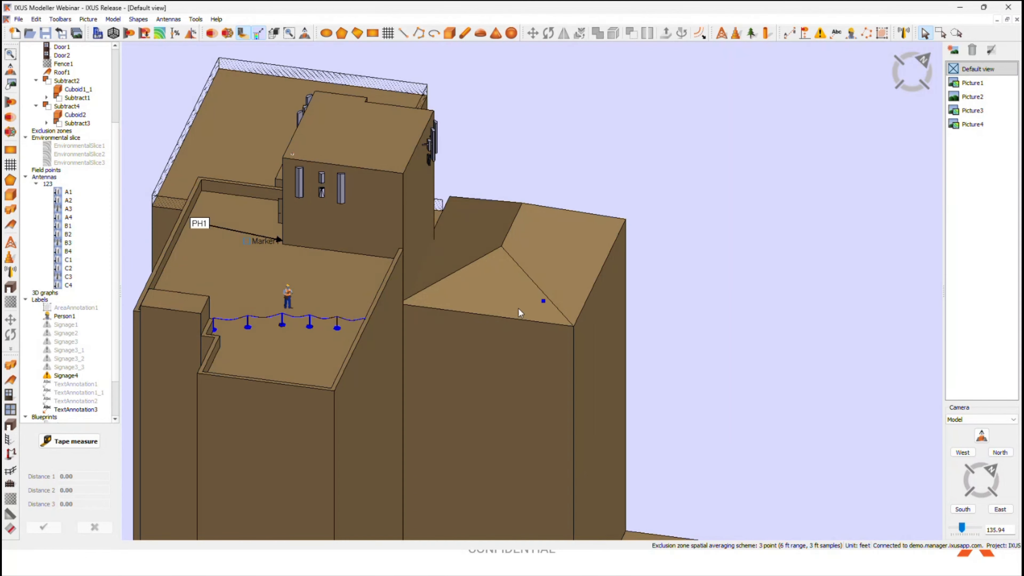
Step: Inspect the rooftop site model from several angles, covering the antennas, penthouse, barrier and neighbouring buildings
middle_click_drag(518, 309, 662, 355)
scroll(495, 154, "up", 4)
scroll(505, 174, "up", 3)
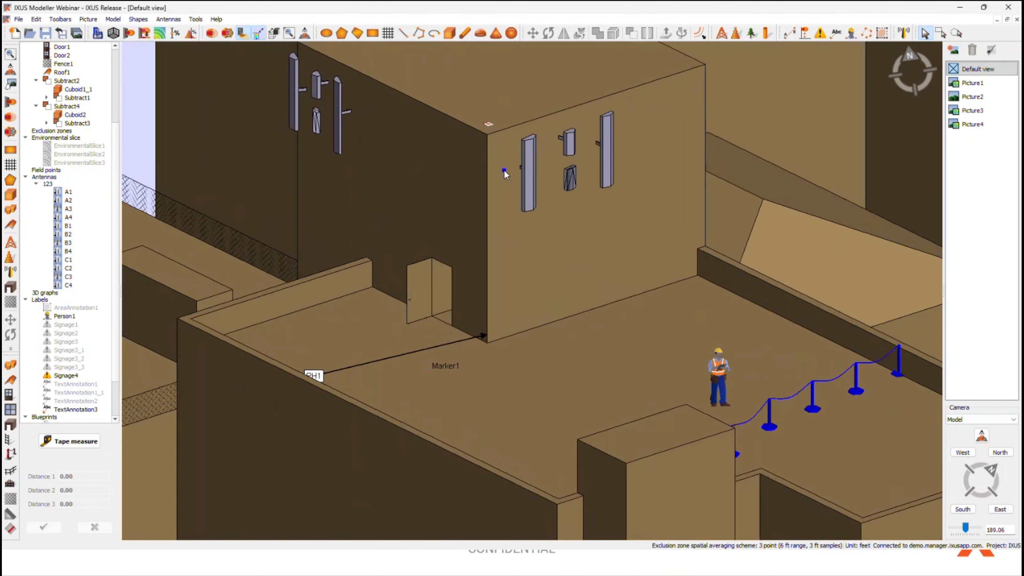
middle_click_drag(505, 174, 537, 195)
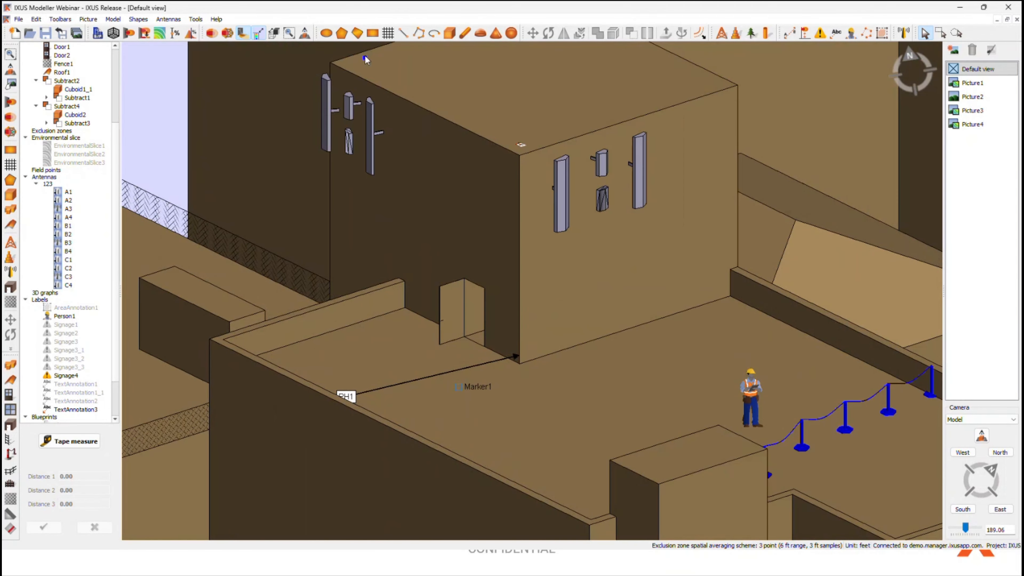
scroll(365, 60, "down", 2)
middle_click_drag(365, 60, 570, 218)
middle_click_drag(789, 246, 590, 224)
scroll(765, 266, "down", 3)
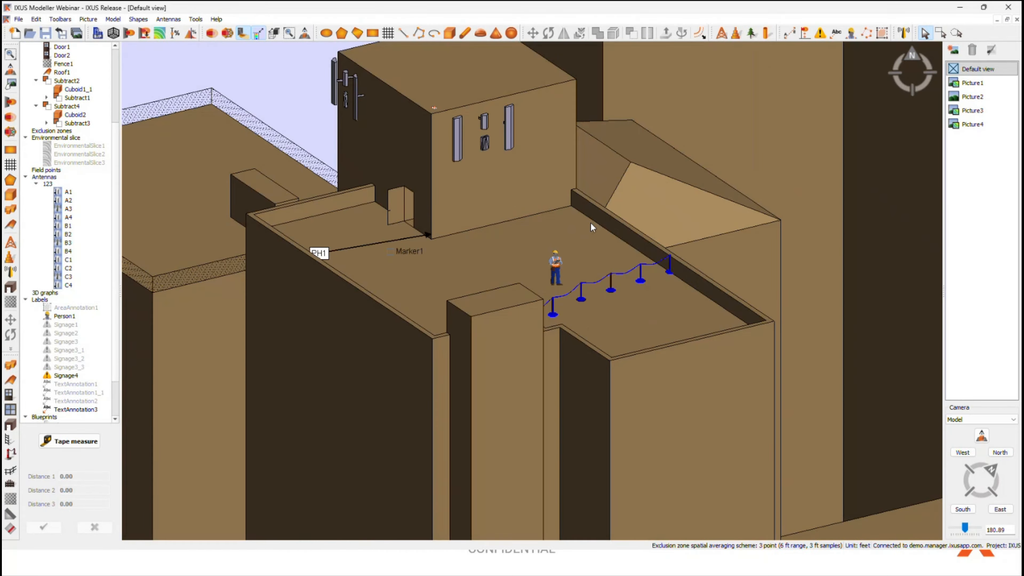
scroll(590, 222, "down", 5)
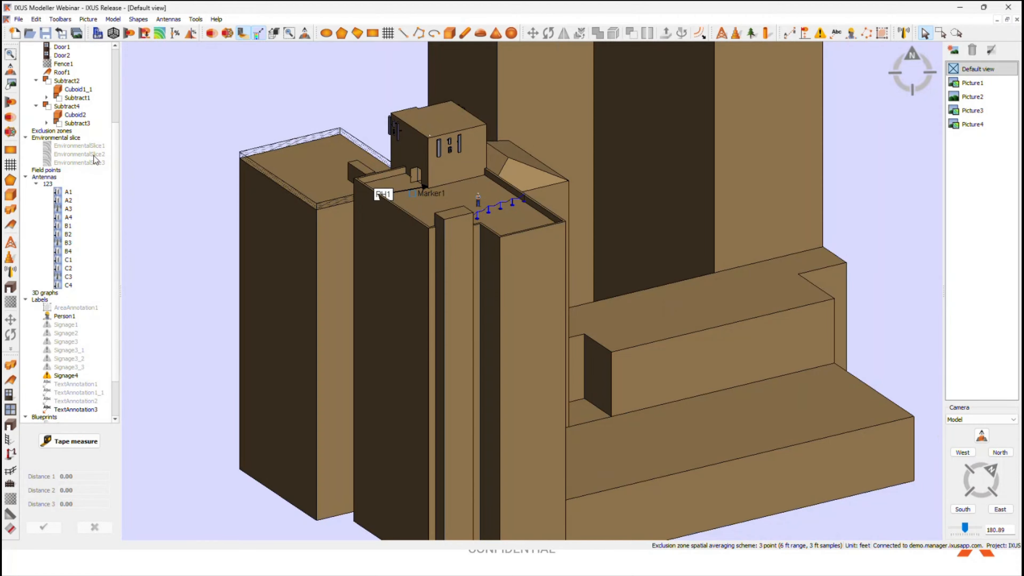
middle_click_drag(368, 261, 441, 316)
middle_click_drag(754, 409, 596, 343)
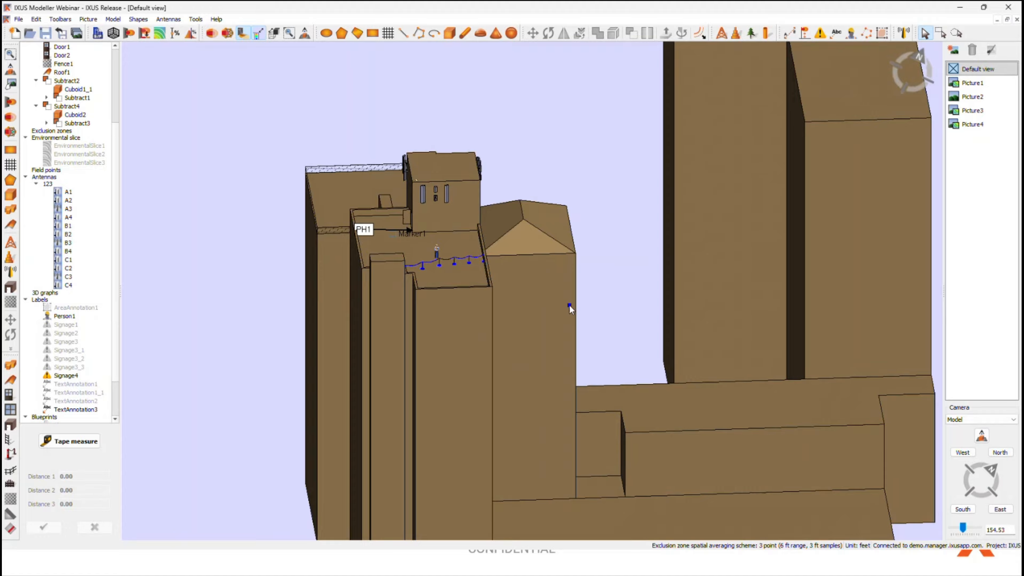
Step: Open the details of antenna A1 and enlarge the window to show all power port columns
double_click(67, 192)
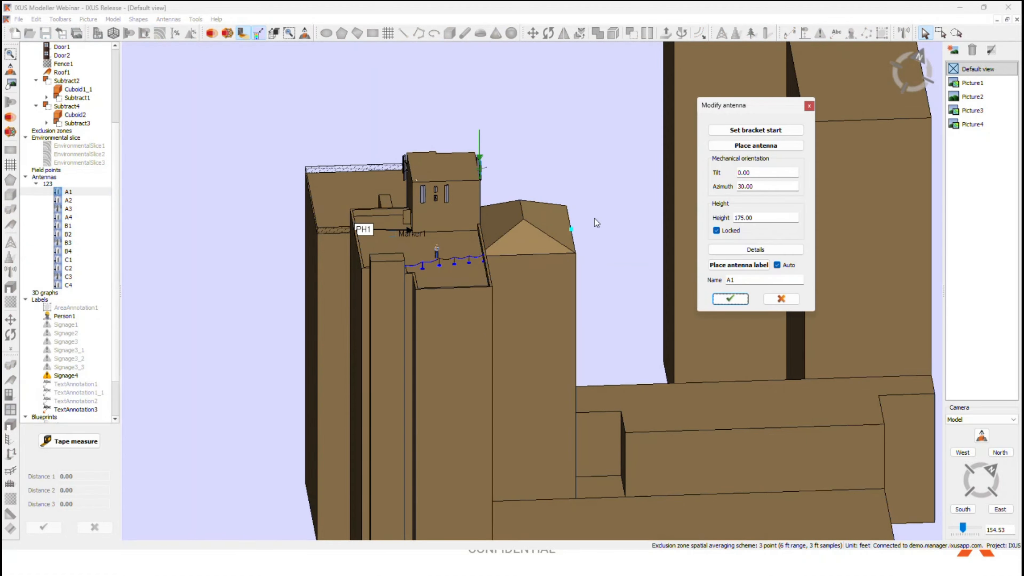
left_click(765, 249)
mouse_move(432, 143)
left_mouse_down()
mouse_move(505, 143)
mouse_move(450, 148)
left_mouse_up()
left_click_drag(984, 323, 553, 318)
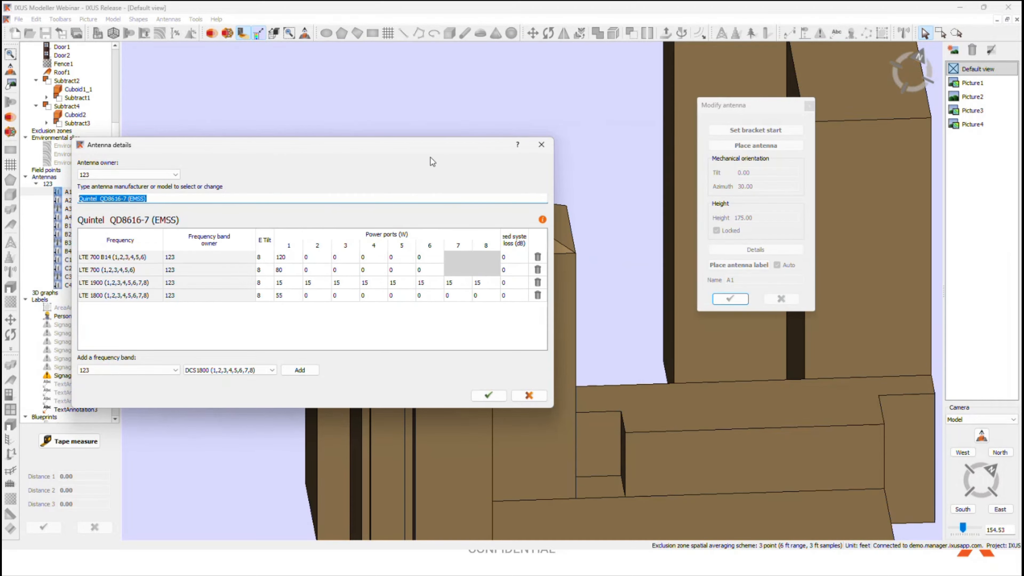
left_click_drag(431, 145, 503, 154)
left_click(257, 325)
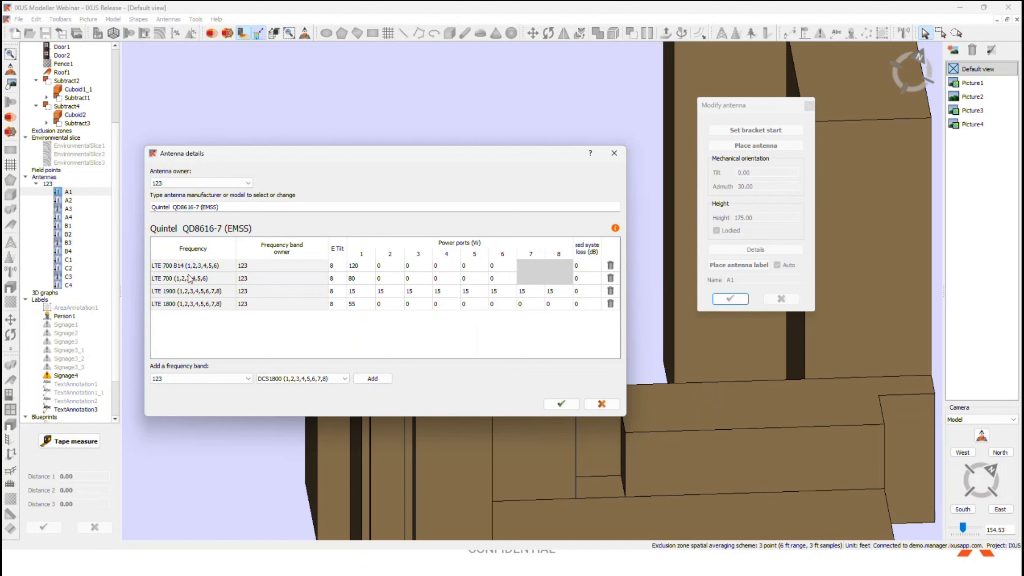
Step: Set the frequency band owner of the LTE 1800 band to Alphawave
left_click(195, 304)
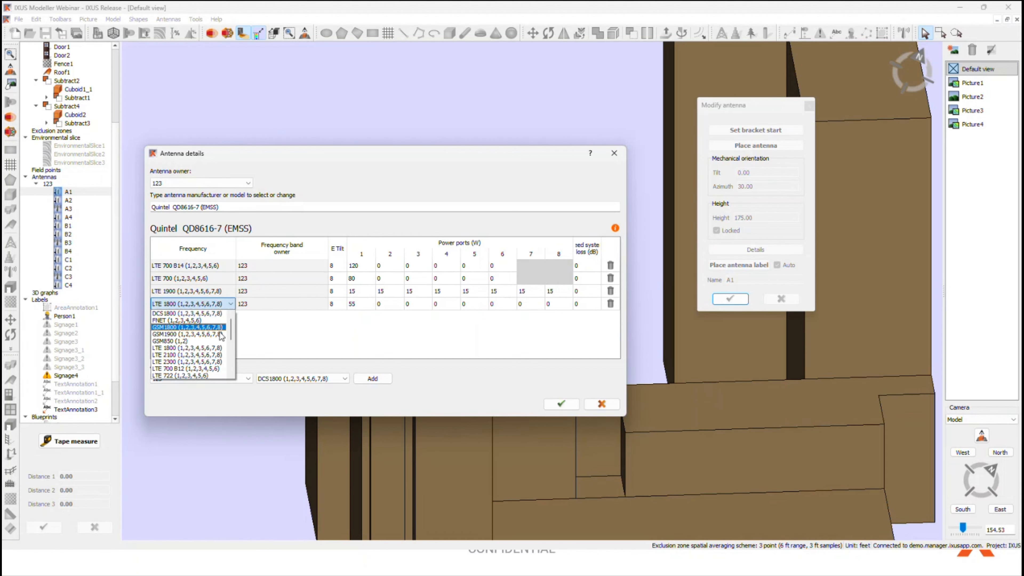
left_click(259, 329)
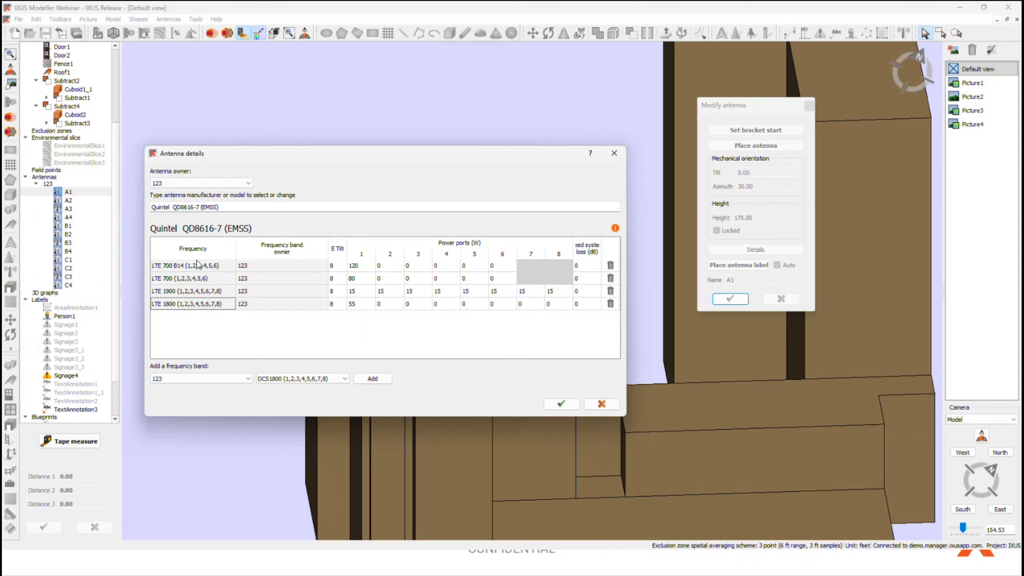
left_click(272, 307)
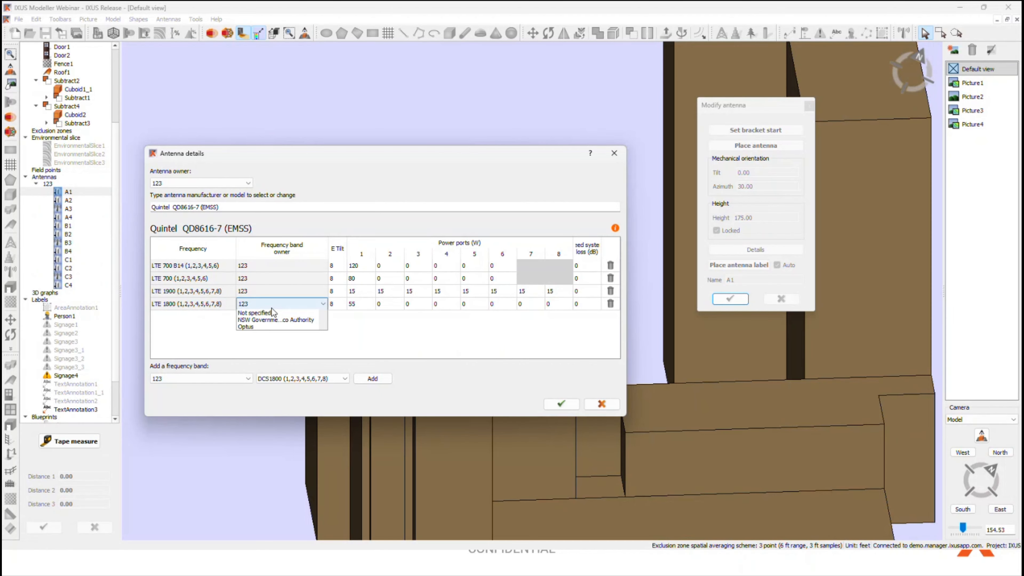
left_click(273, 327)
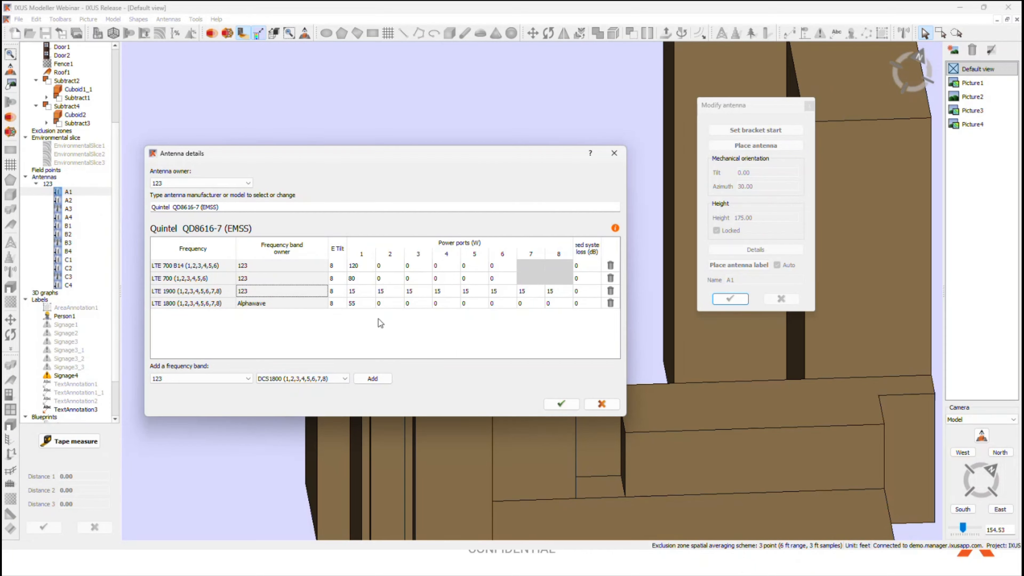
Step: Switch the Alphawave band's frequency to GSM850 (1,2)
left_click(202, 302)
scroll(197, 344, "down", 4)
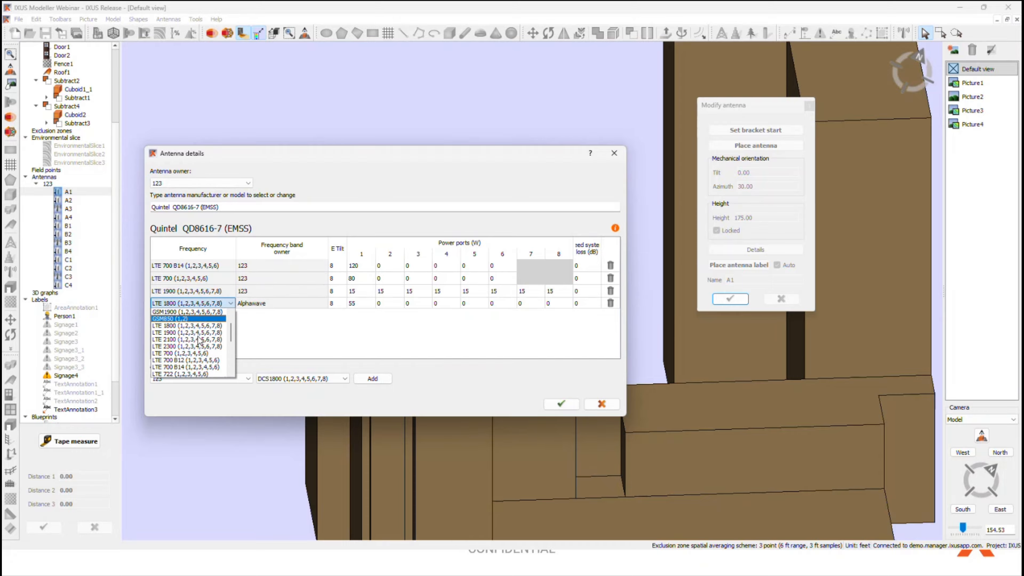
scroll(190, 355, "down", 1)
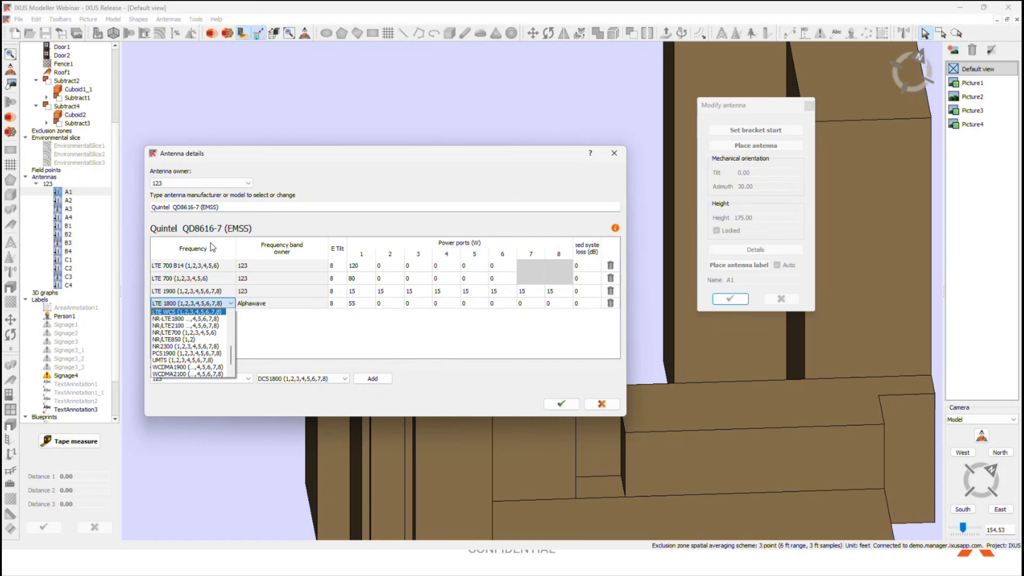
scroll(188, 365, "up", 4)
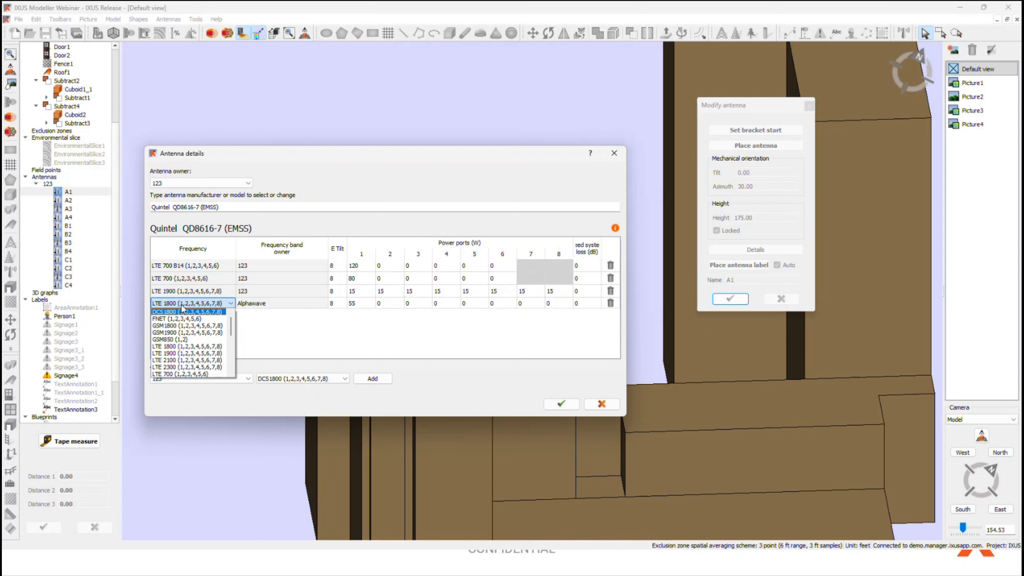
left_click(172, 339)
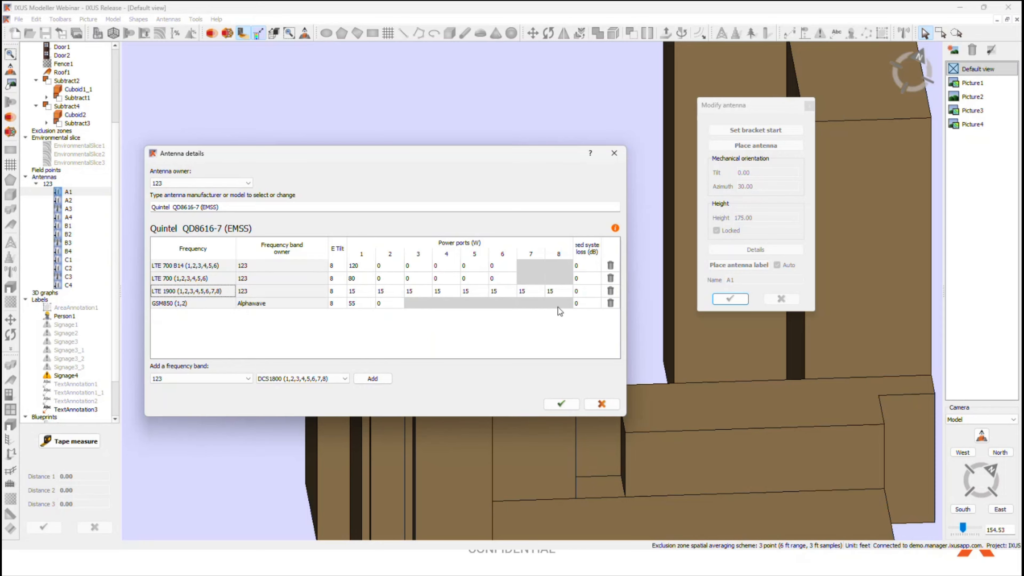
Step: Set the Alphawave band's frequency to LTE 722 (1,2,3,4,5,6)
left_click(221, 304)
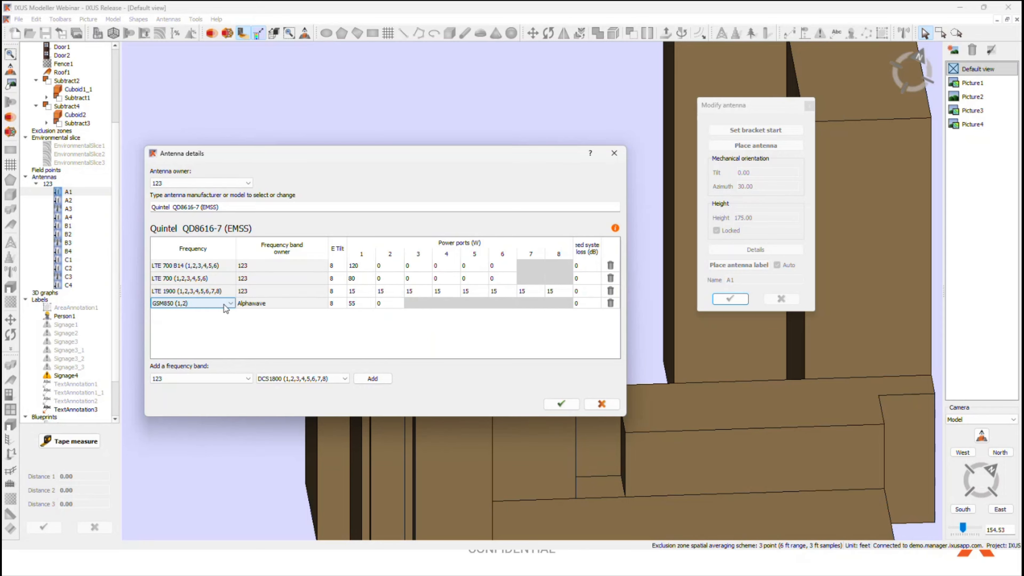
left_click(224, 304)
scroll(201, 348, "down", 2)
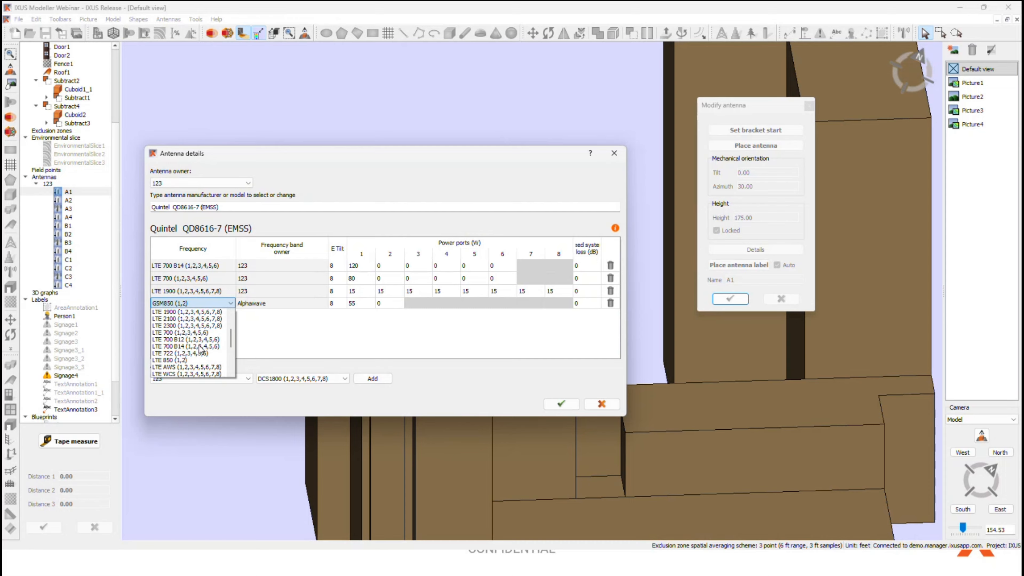
left_click(174, 353)
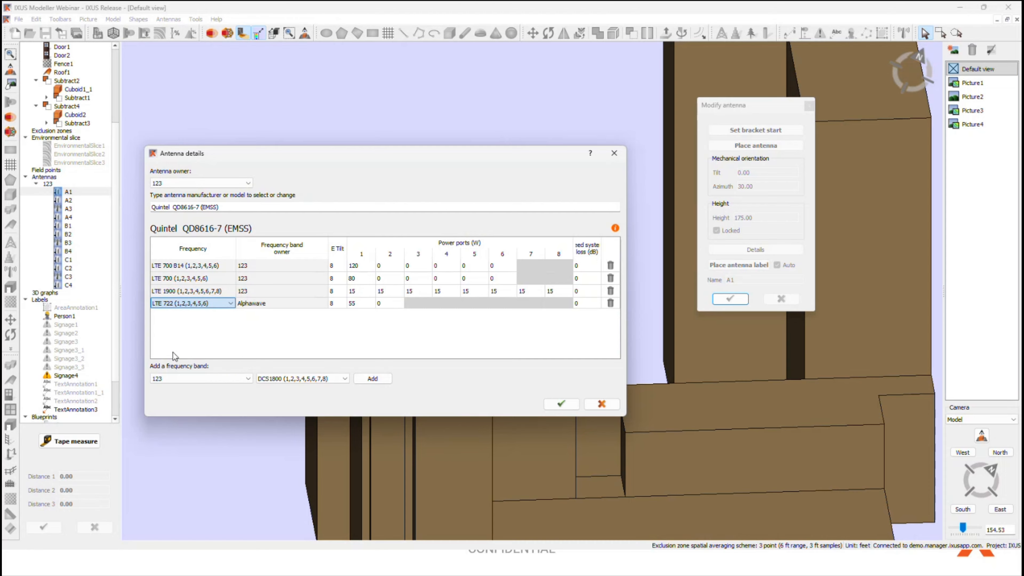
left_click(430, 314)
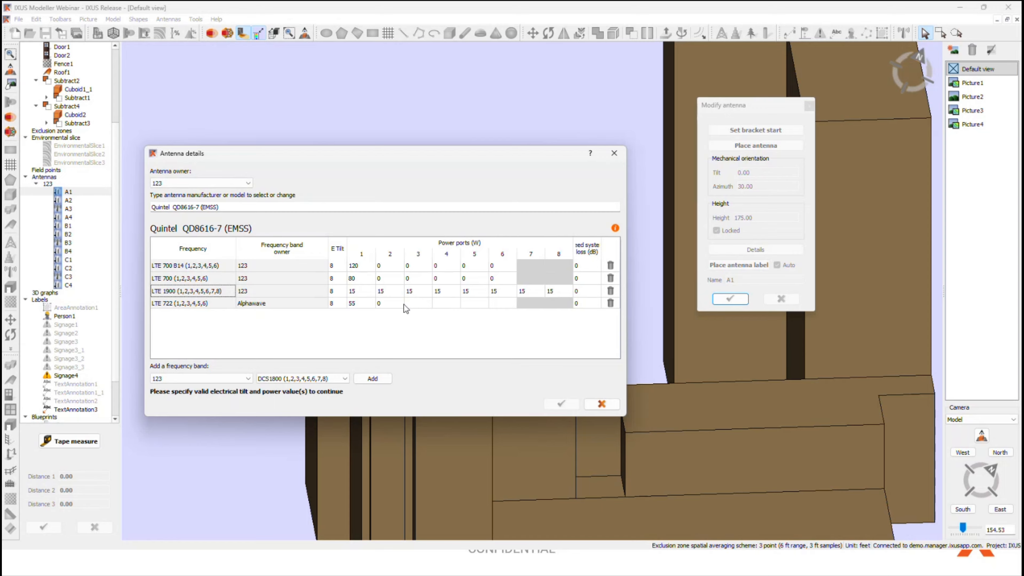
Step: Set power ports 3 to 6 of the LTE 722 band to 0 W and save antenna A1
left_click(410, 305)
type("0")
left_click(445, 303)
type("0")
left_click(475, 306)
type("0")
left_click(506, 306)
key("Return")
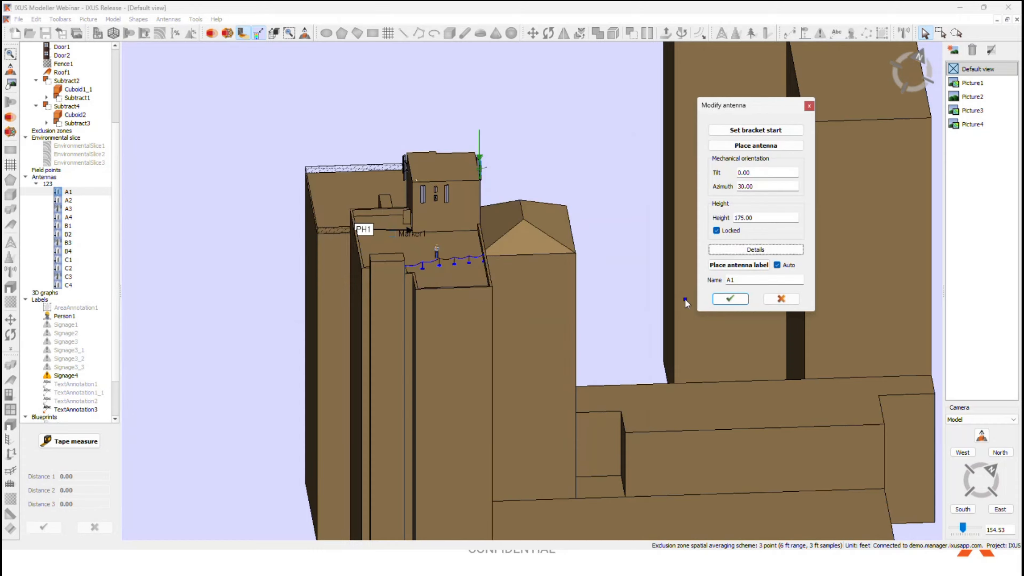
left_click(731, 299)
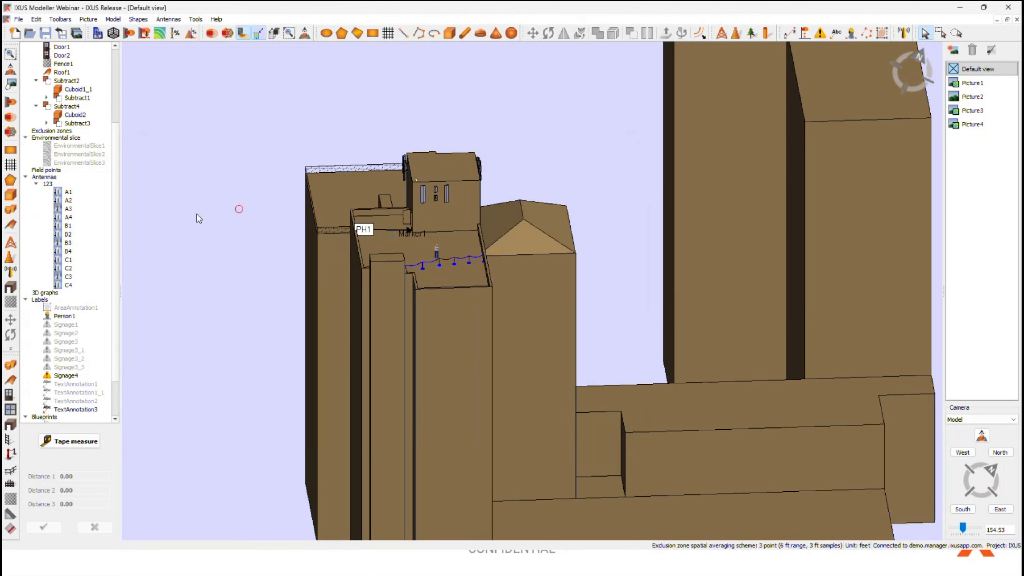
Step: Enable the preference for specifying total ports power in the antenna details
left_click(36, 19)
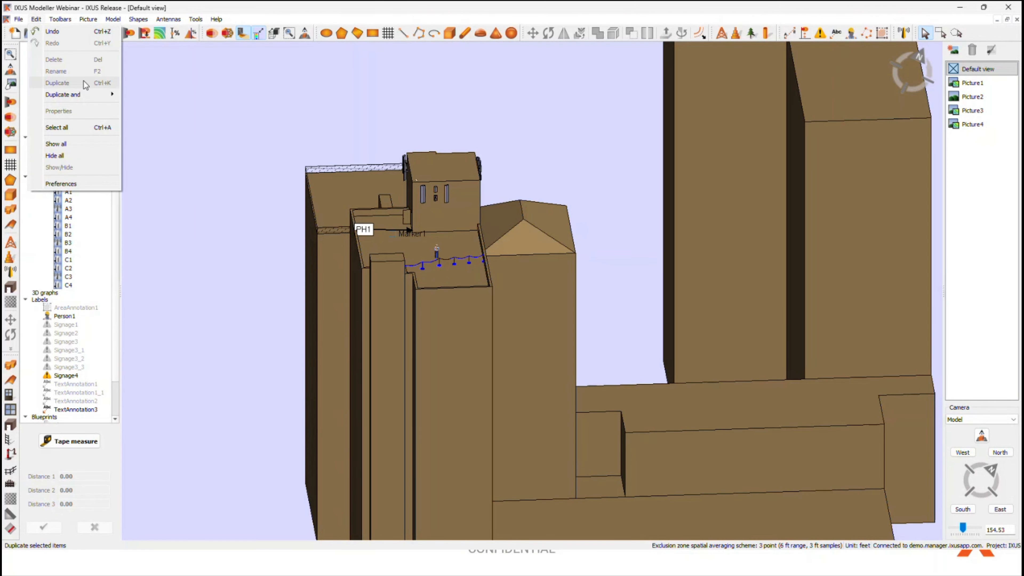
left_click(98, 181)
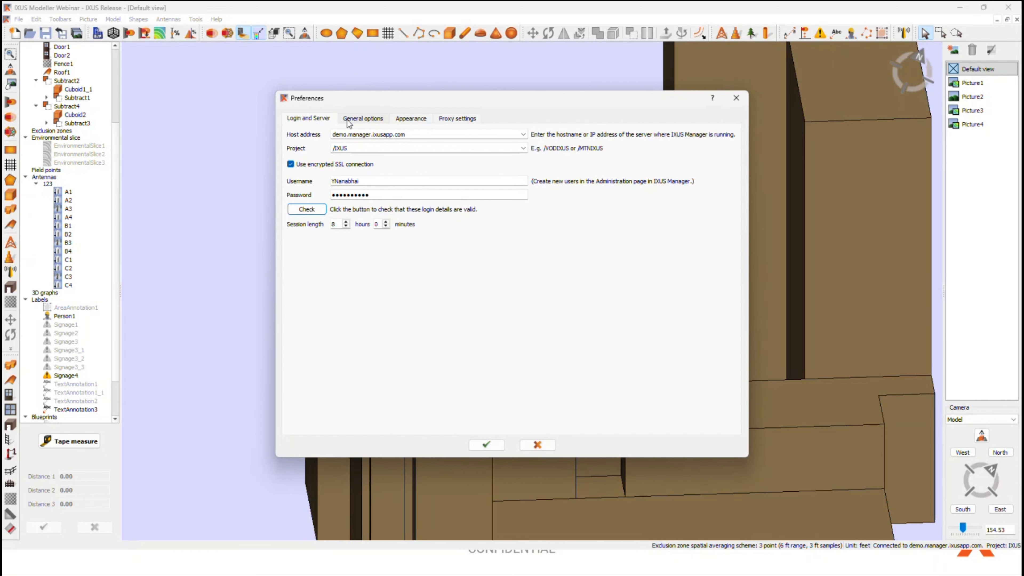
left_click(359, 115)
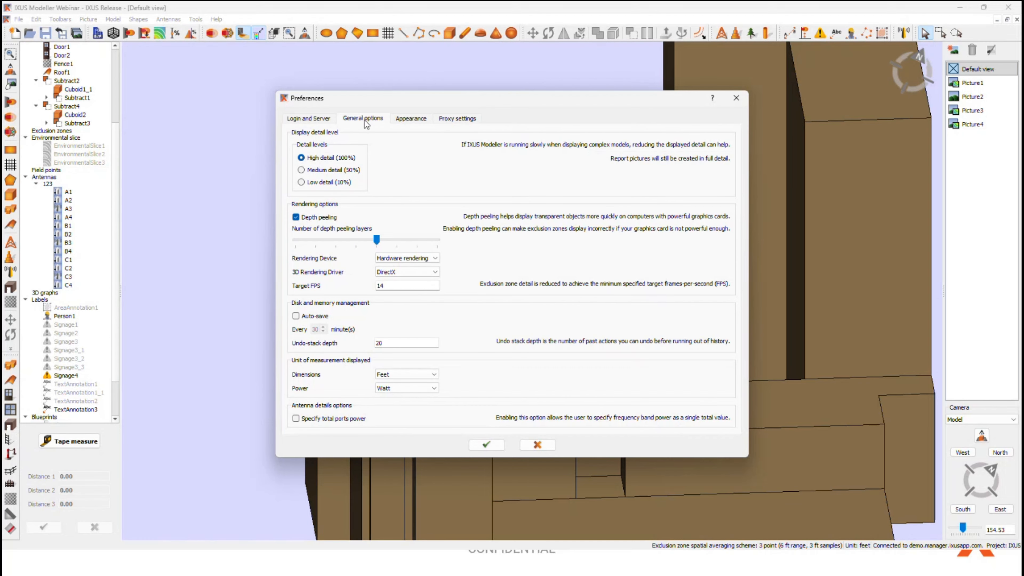
left_click(313, 421)
left_click(486, 444)
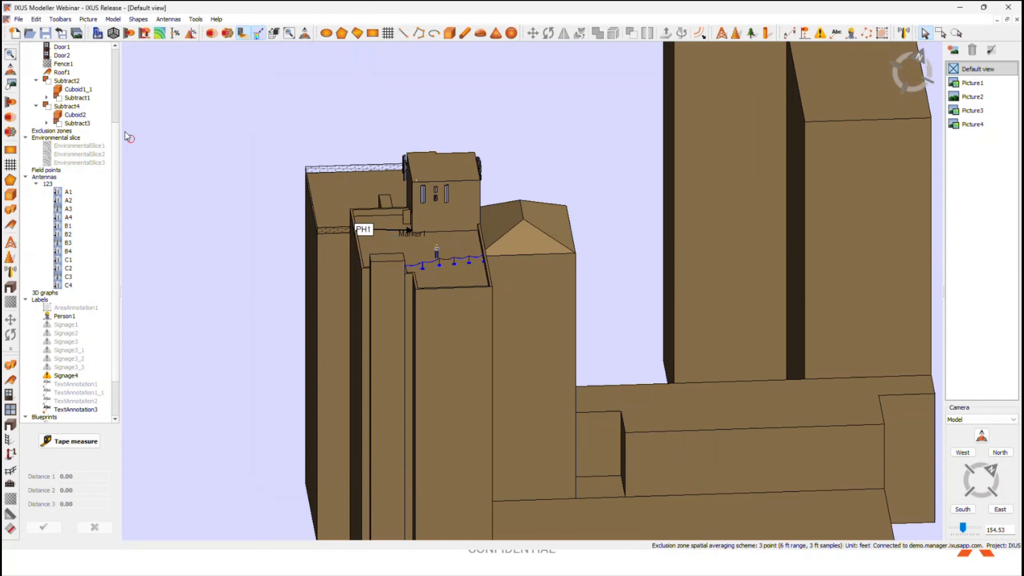
Step: Reopen antenna A1's details and set the total ports power of the Alphawave LTE 722 band to 88 W
double_click(68, 191)
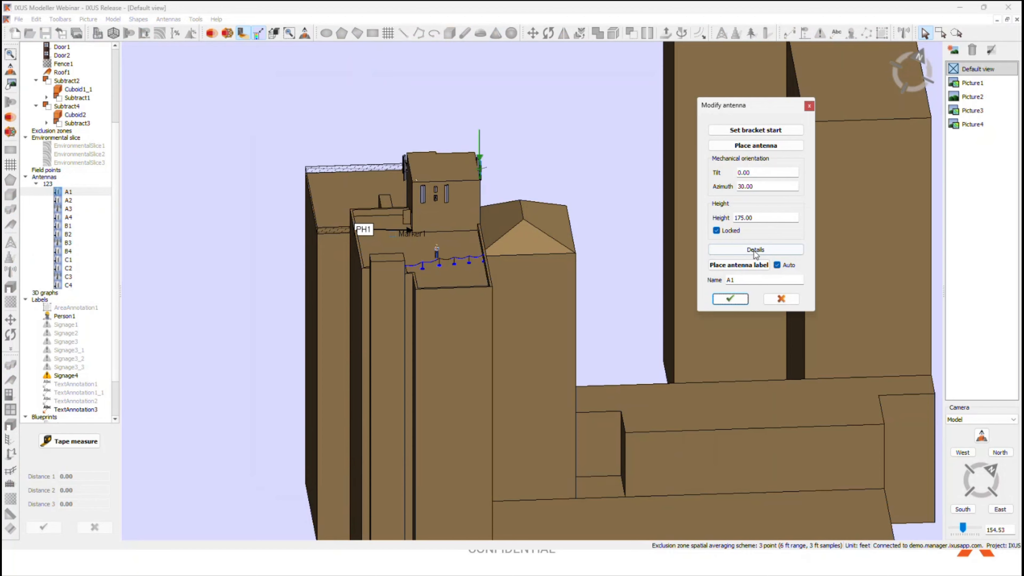
left_click(755, 249)
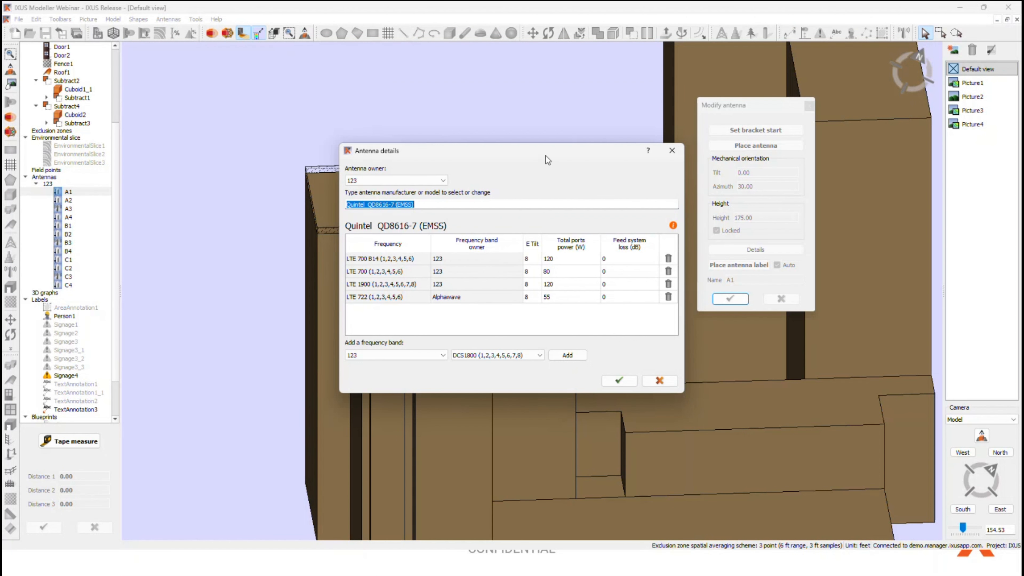
left_click_drag(546, 155, 435, 140)
left_click_drag(576, 299, 727, 299)
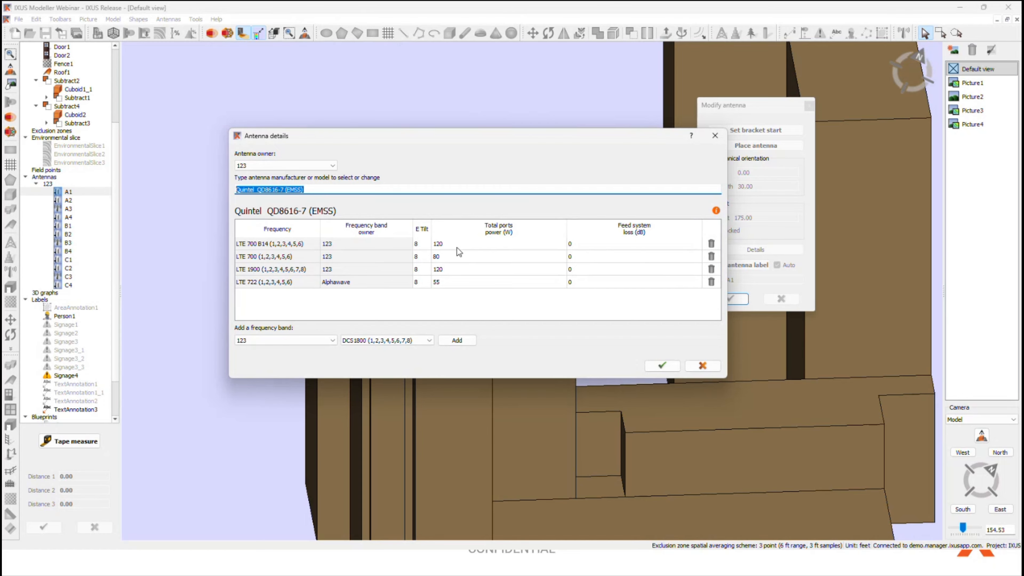
double_click(446, 284)
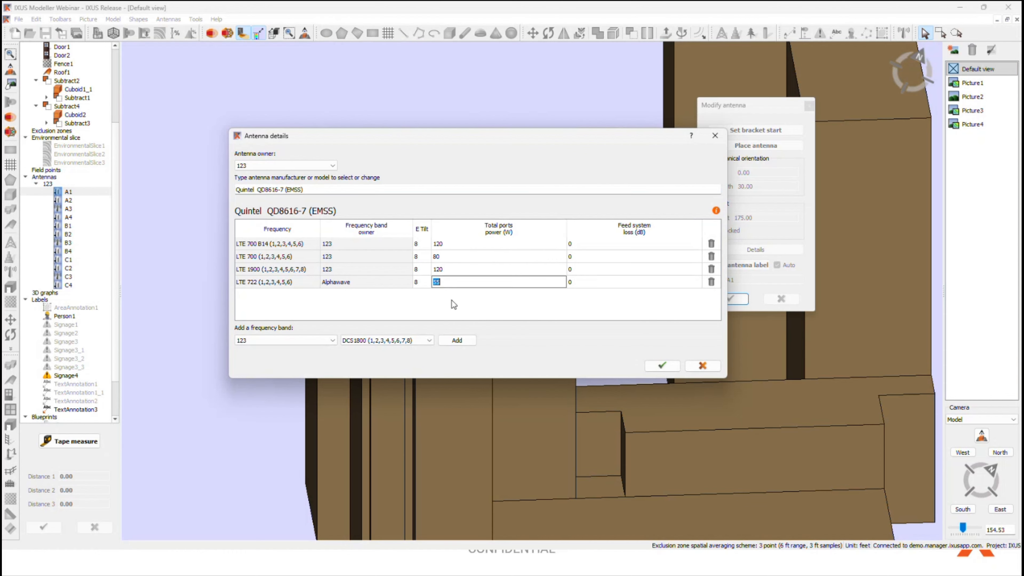
type("88")
left_click(447, 317)
Step: Change the Alphawave band's frequency to LTE 700 B14 (1,2,3,4,5,6) and accept the antenna details
double_click(286, 282)
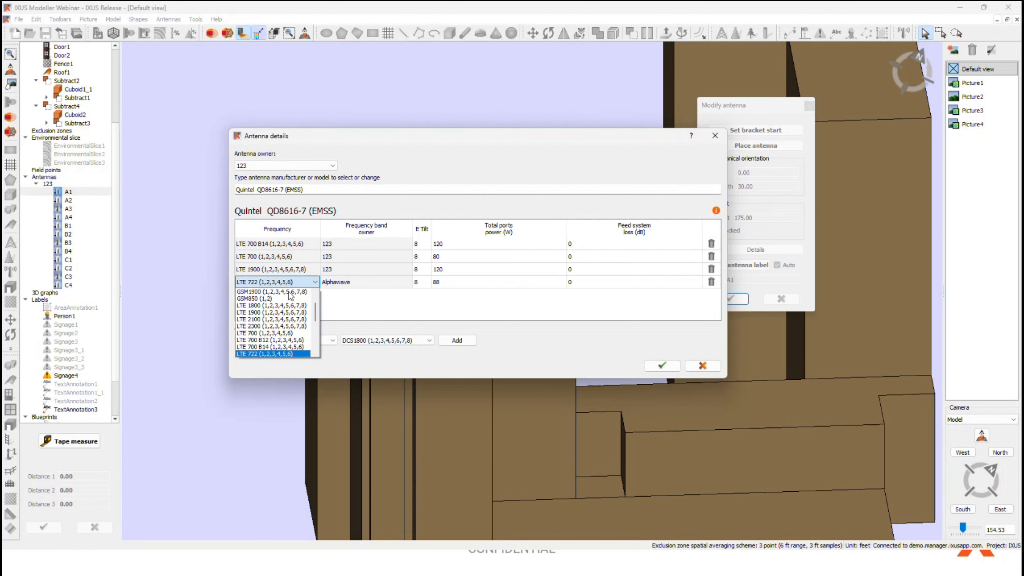
scroll(276, 354, "down", 1)
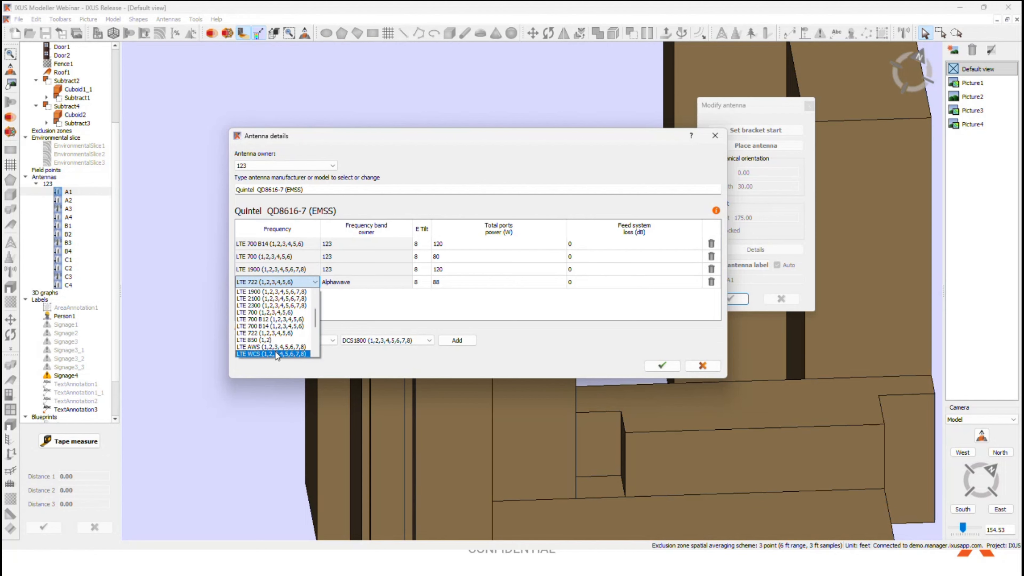
left_click(280, 329)
double_click(451, 281)
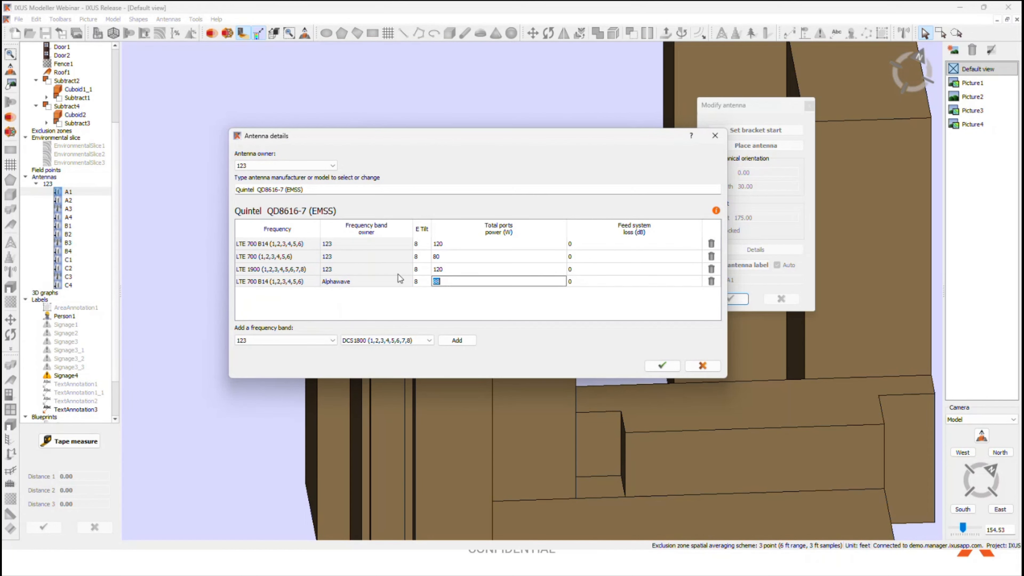
key("Return")
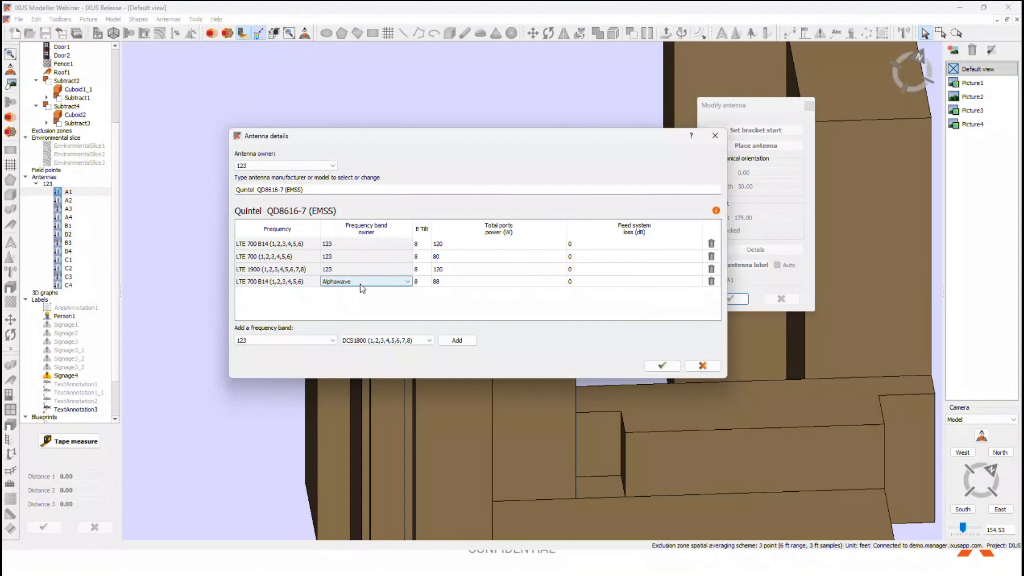
left_click(665, 366)
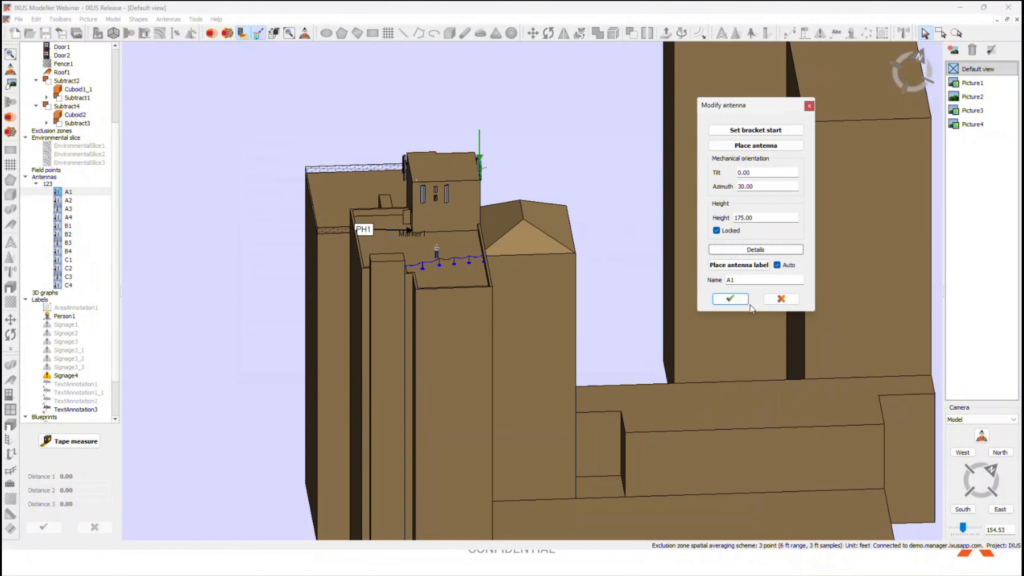
Step: Save antenna A1, reopen its details to review each band's total ports power, and close them without changes
left_click(730, 298)
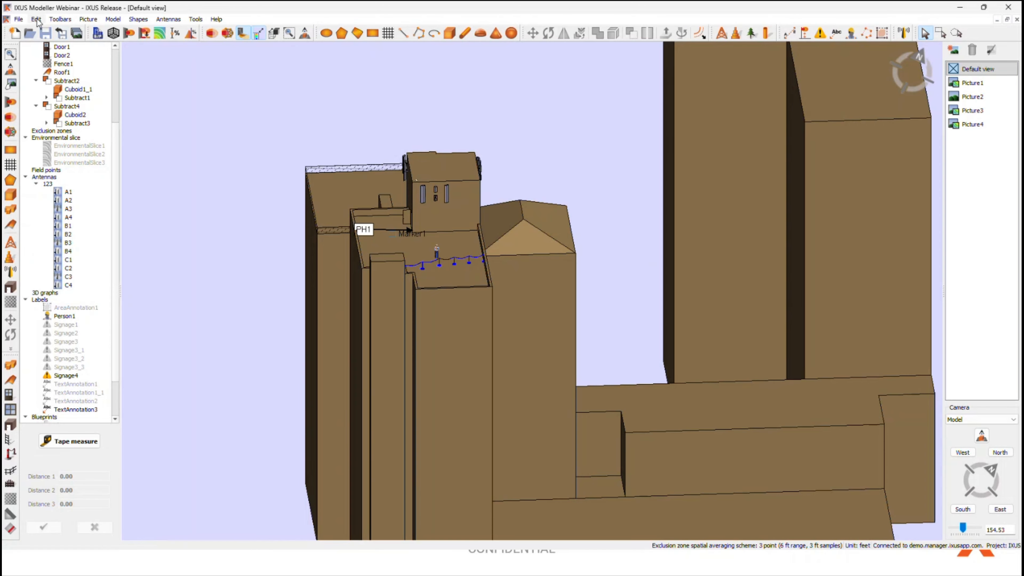
left_click(158, 140)
left_click(223, 369)
double_click(64, 192)
left_click(755, 250)
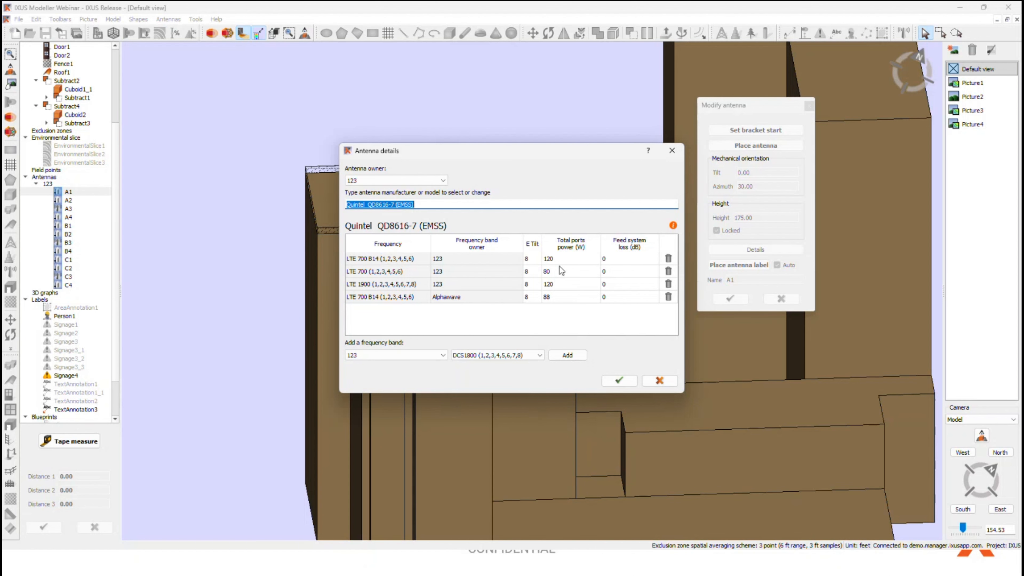
left_click(660, 380)
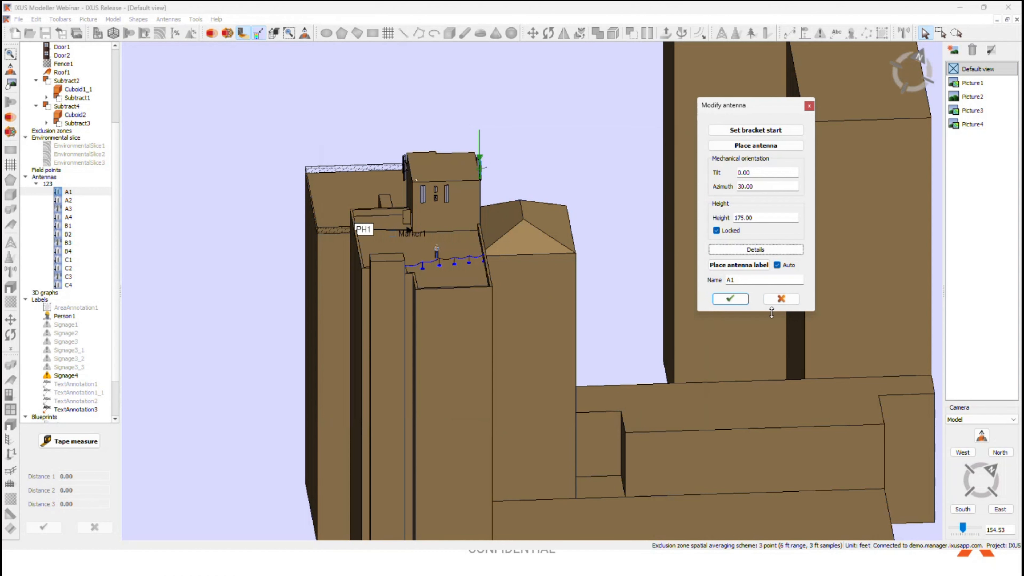
left_click(781, 299)
Step: Disable the preference for specifying total ports power in the antenna details
left_click(36, 19)
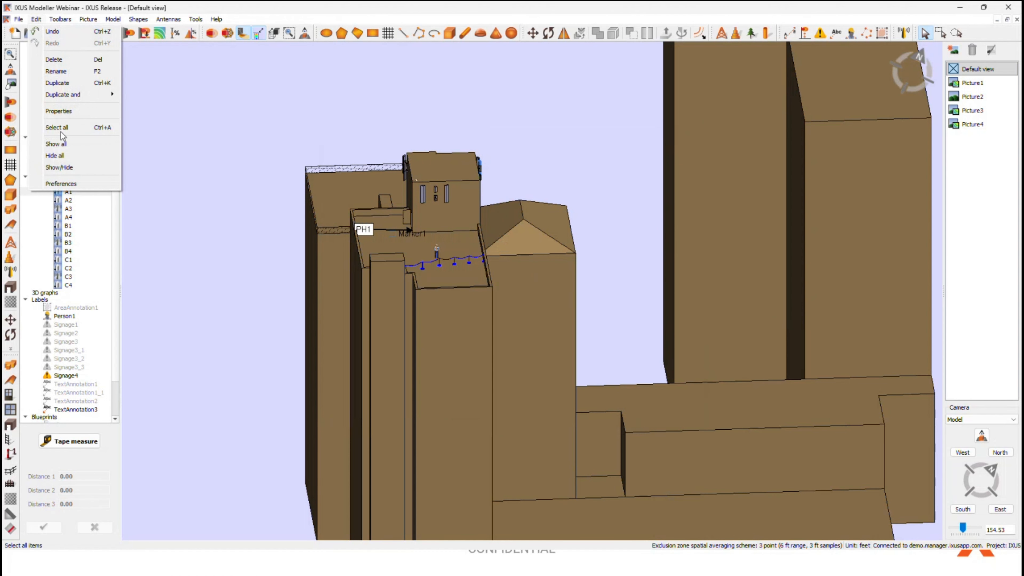
left_click(77, 184)
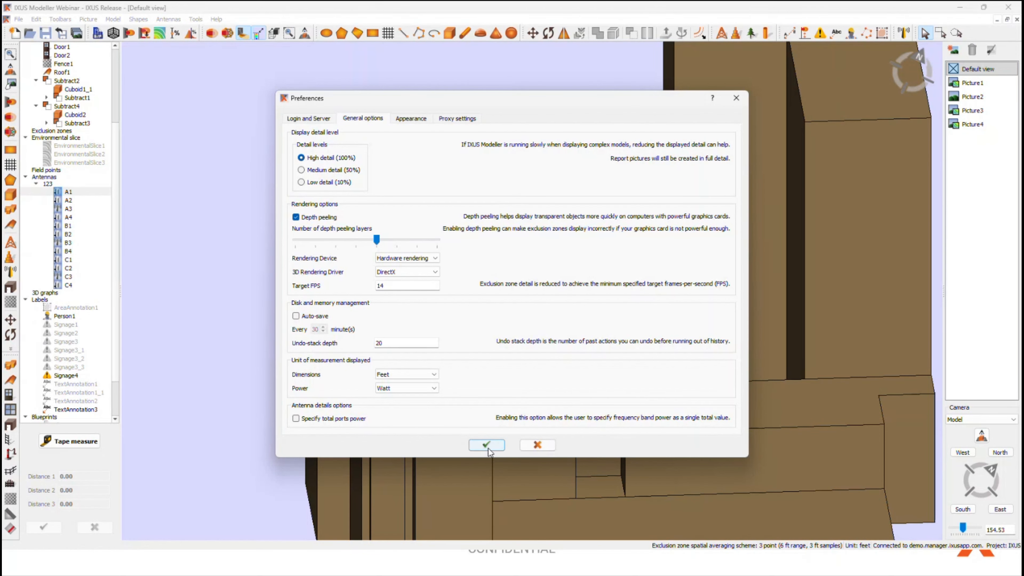
left_click(486, 445)
Step: Set power ports 1 to 8 of antenna A1's LTE 1900 band to 15 W each and save the antenna
double_click(68, 192)
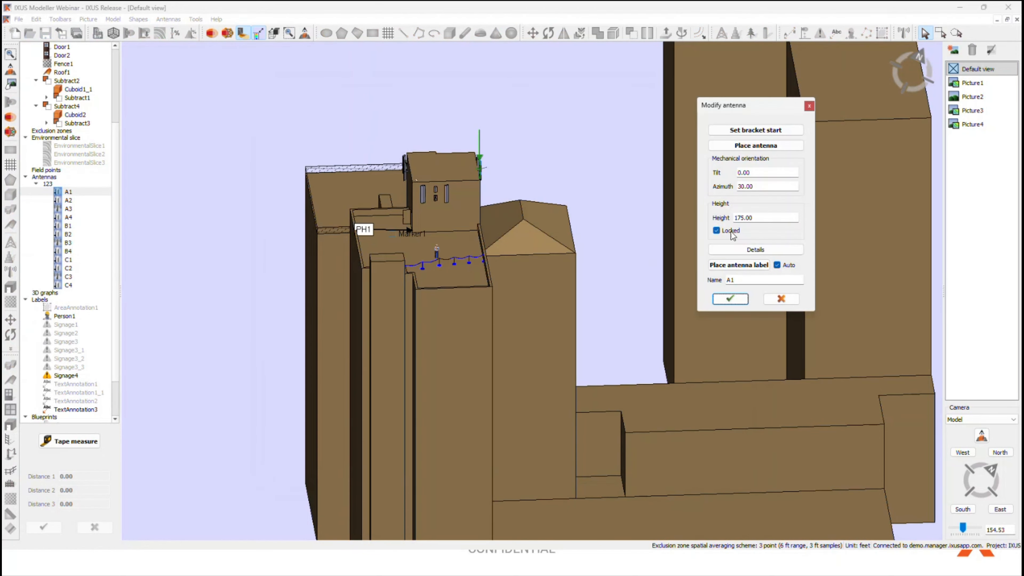
left_click(732, 250)
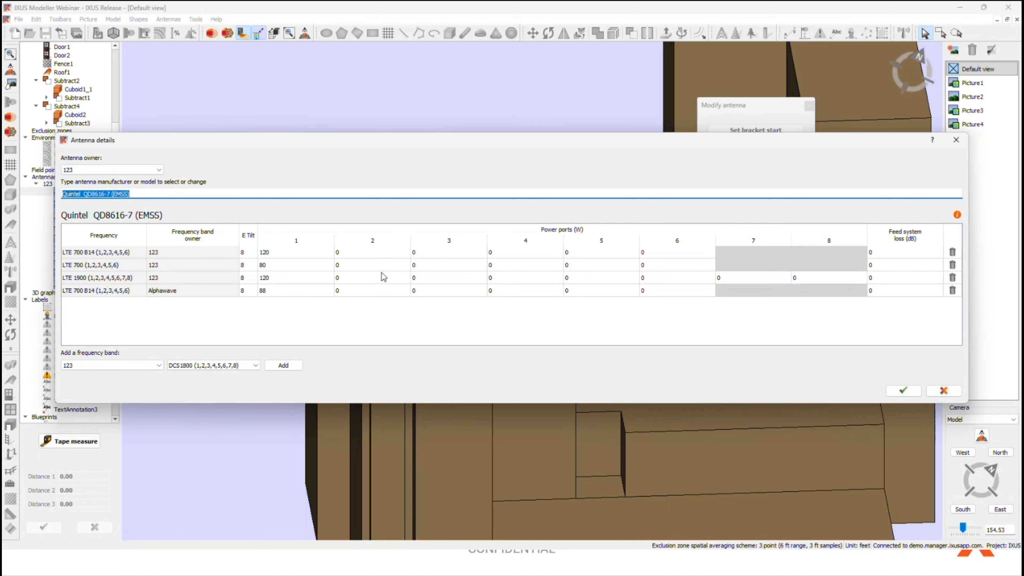
double_click(284, 279)
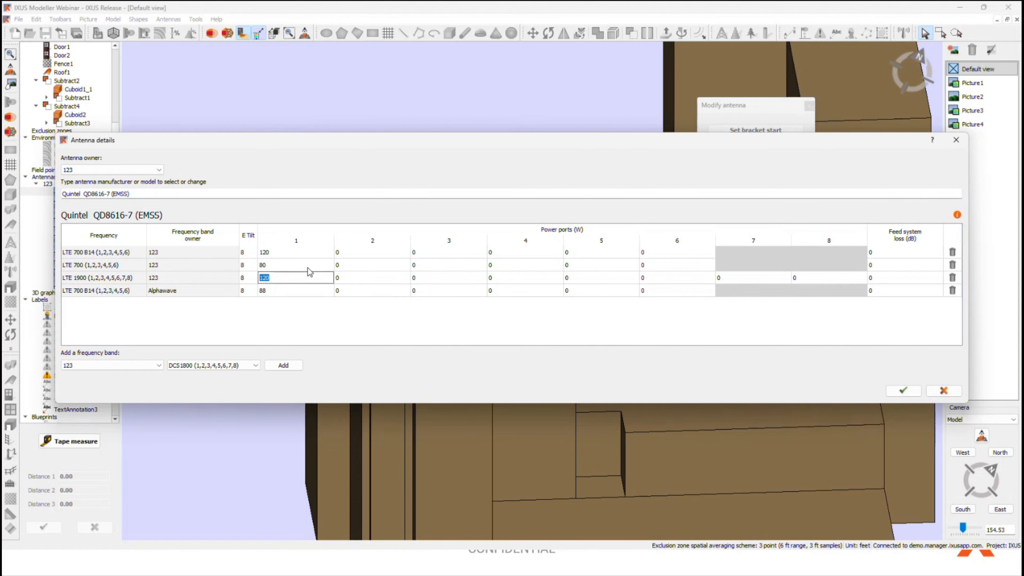
type("15\t15\t15\t15\t15\t15\t1")
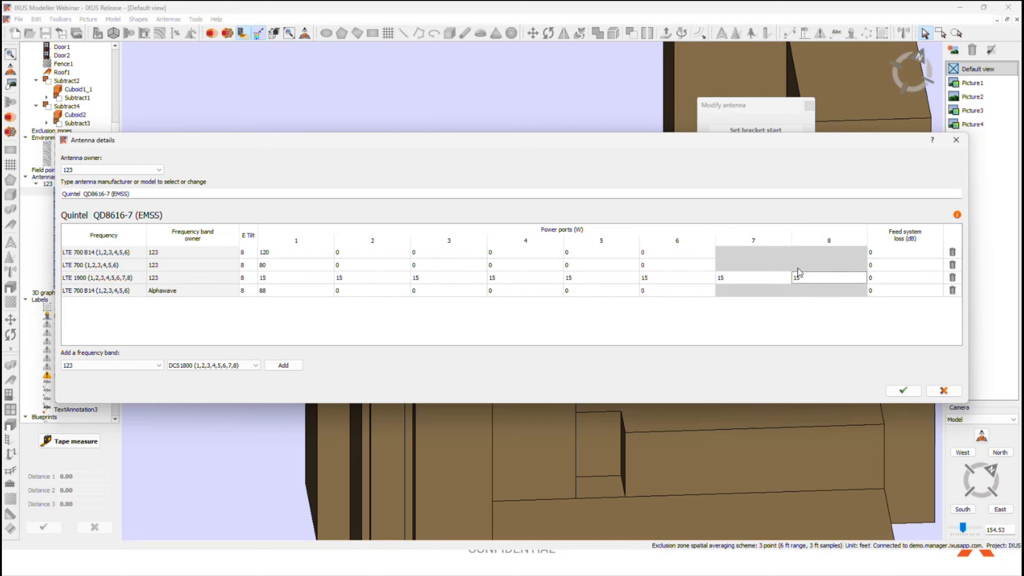
left_click(903, 390)
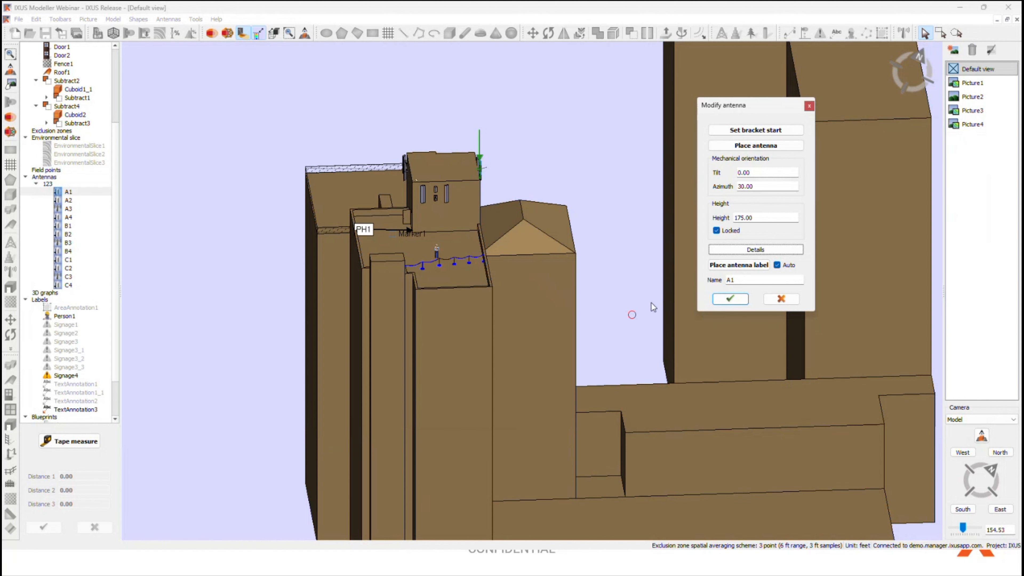
left_click(730, 299)
Step: Re-enable the preference for specifying total ports power
left_click(36, 19)
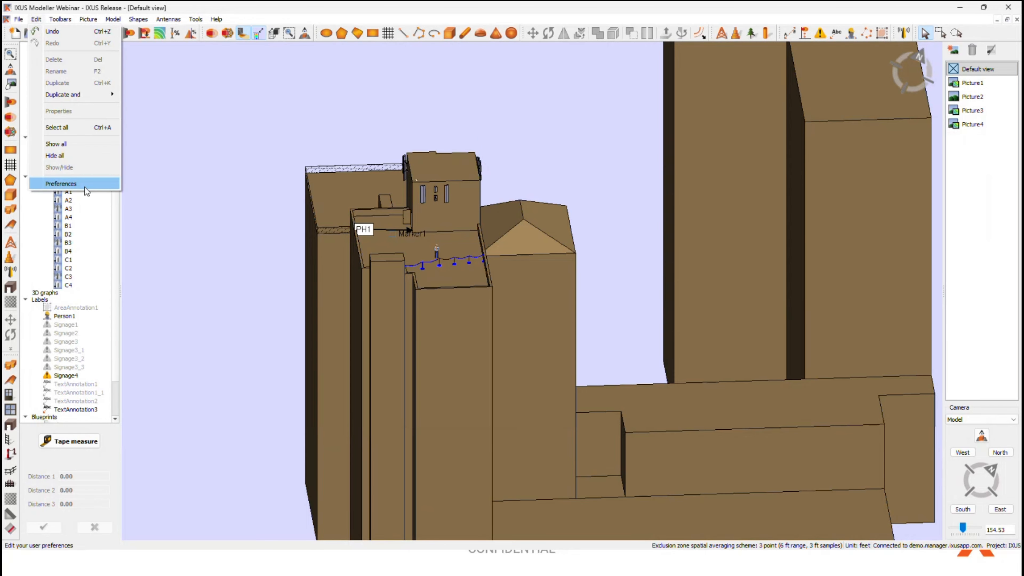
left_click(49, 187)
left_click(362, 118)
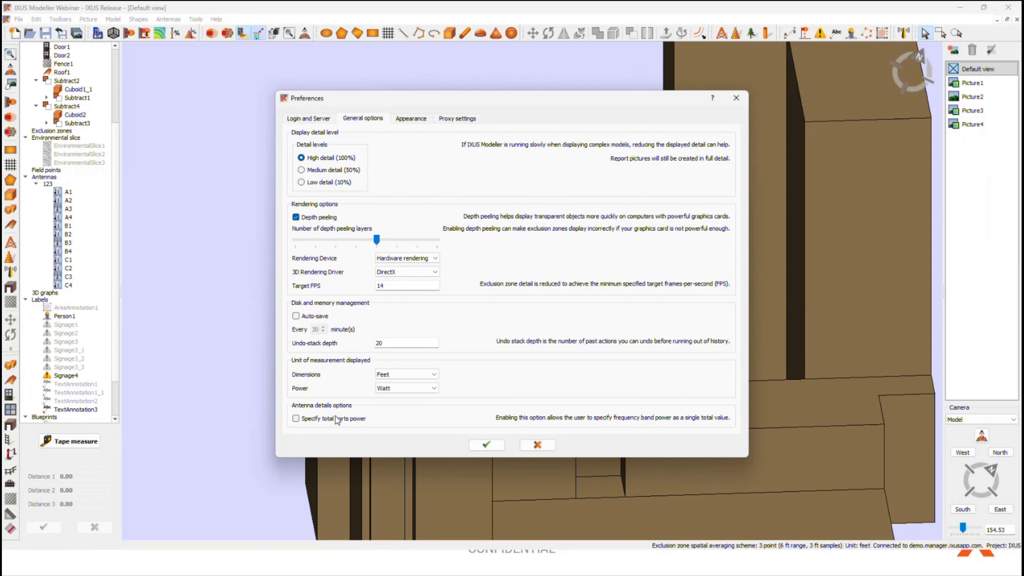
left_click(296, 418)
left_click(486, 445)
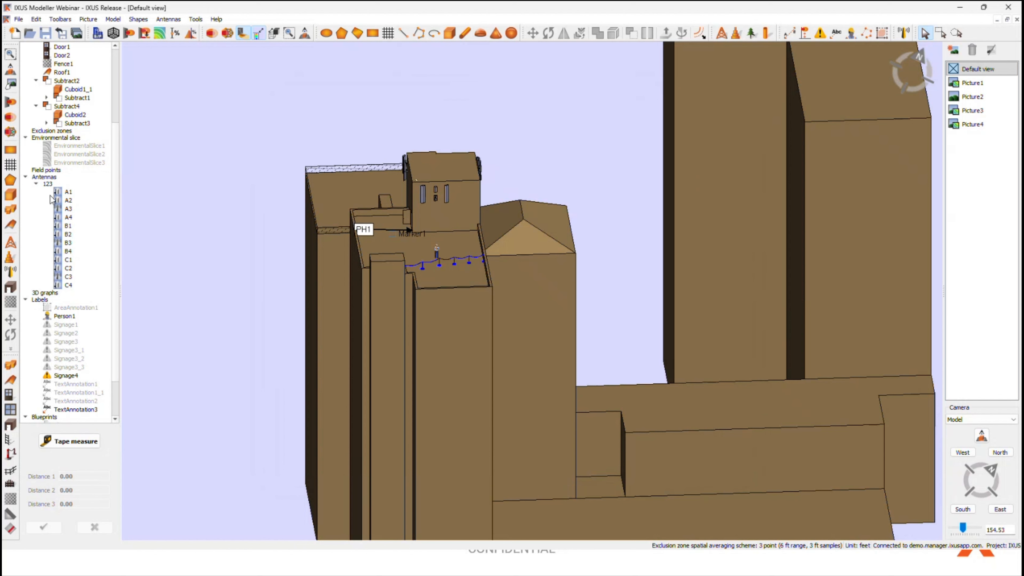
Step: Set the total ports power of antenna A1's Alphawave LTE 700 B14 band to 90 W and save the antenna
double_click(68, 192)
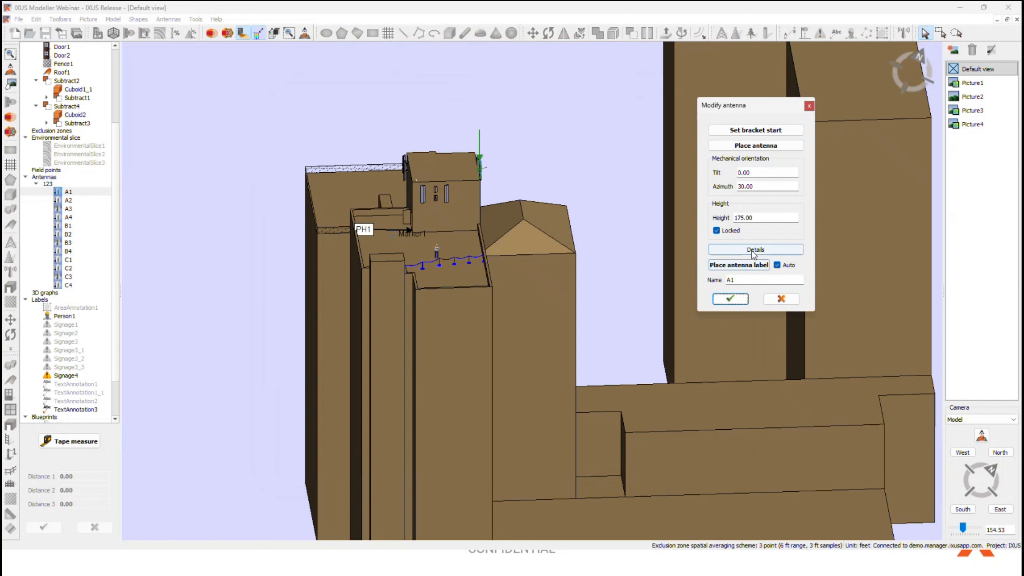
left_click(729, 250)
double_click(570, 296)
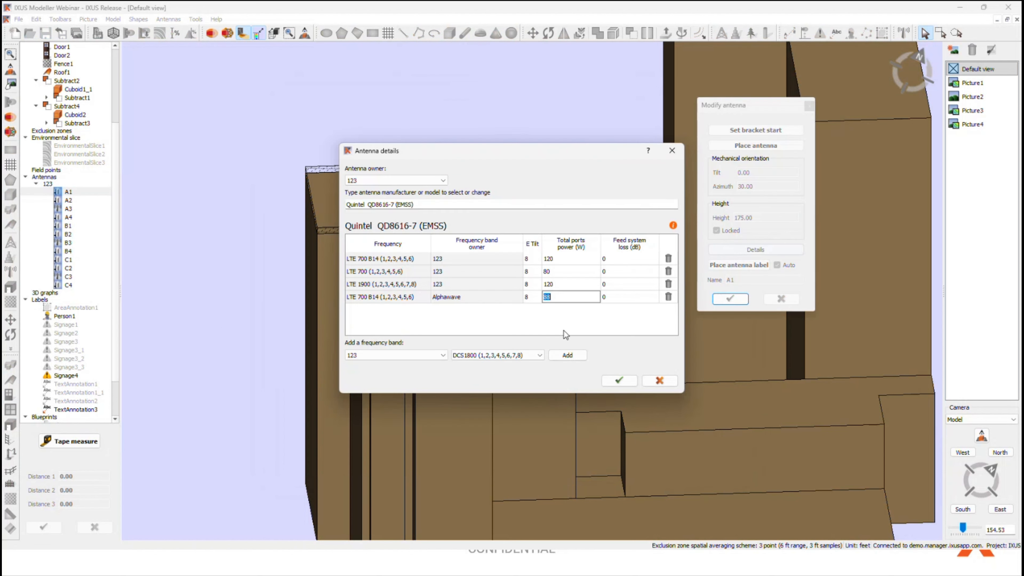
type("90")
left_click(620, 381)
left_click(730, 299)
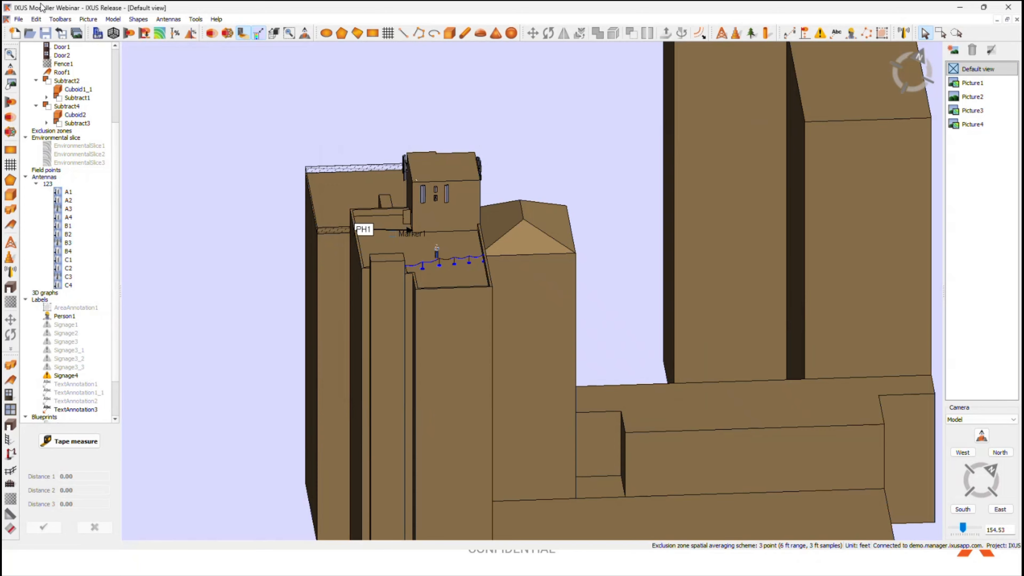
Step: Turn off the total ports power option in the preferences again
left_click(36, 19)
left_click(61, 183)
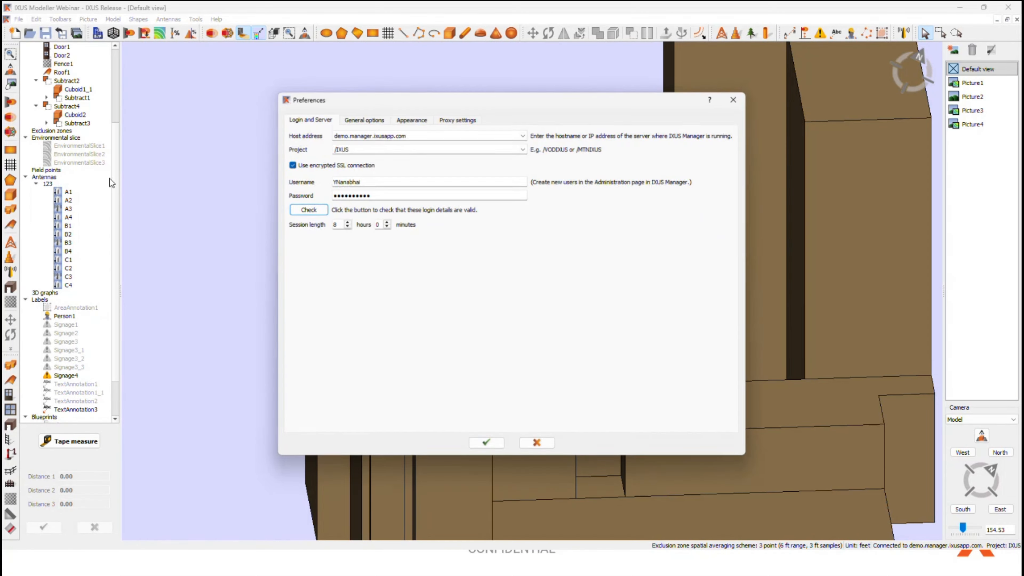
left_click(374, 119)
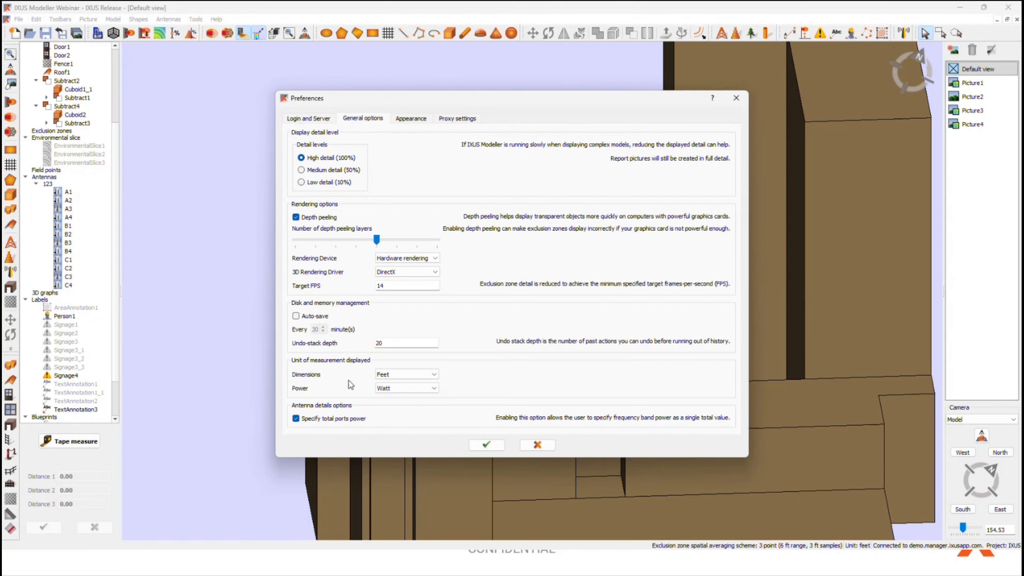
left_click(487, 445)
Step: Review the per-port powers of every band in antenna A1's details and close the antenna
double_click(75, 191)
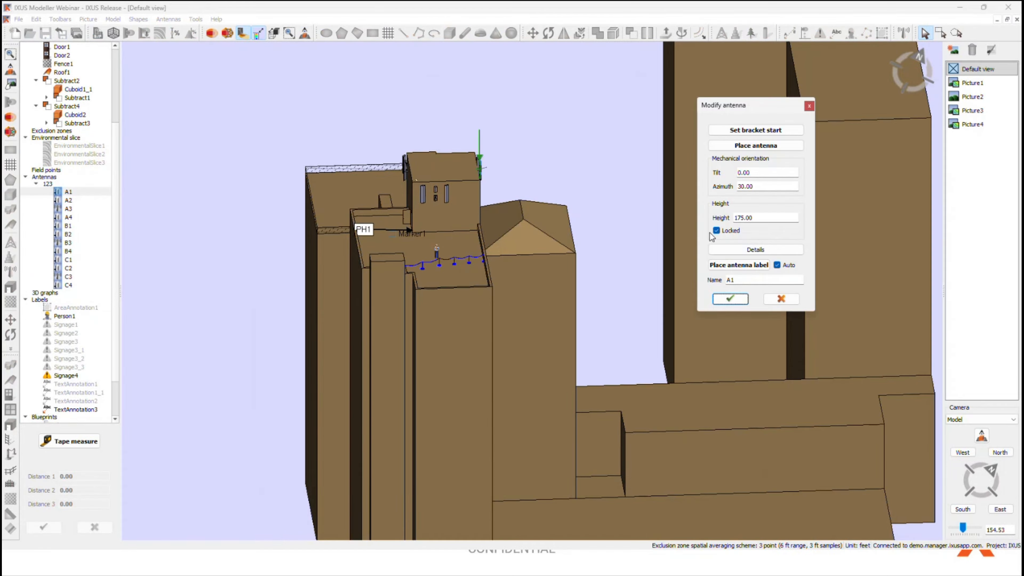
left_click(798, 252)
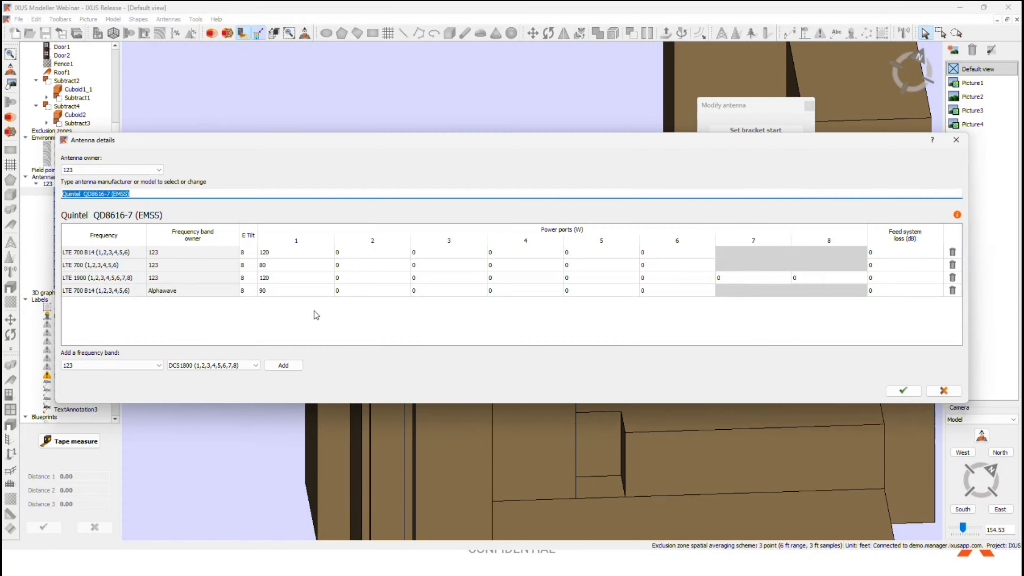
left_click(903, 390)
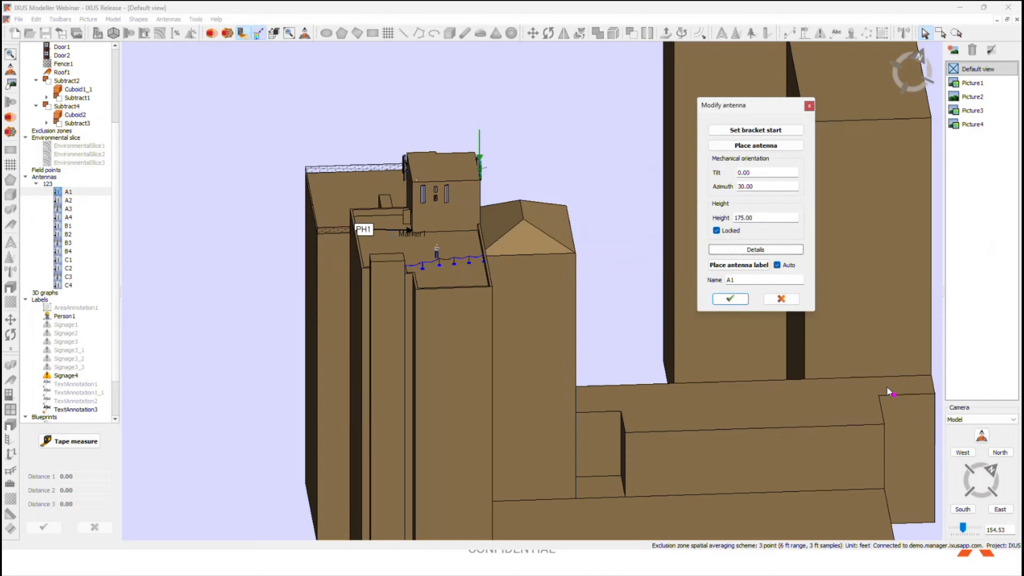
left_click(730, 299)
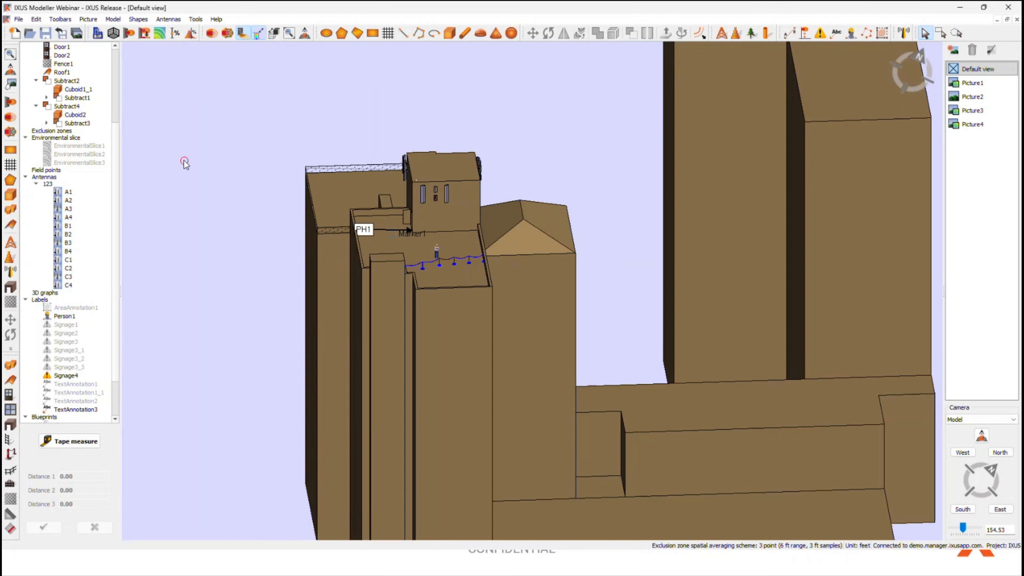
Step: Run the field assessment calculations for the site at medium speed and medium detail
scroll(628, 260, "down", 2)
middle_click_drag(636, 275, 566, 234)
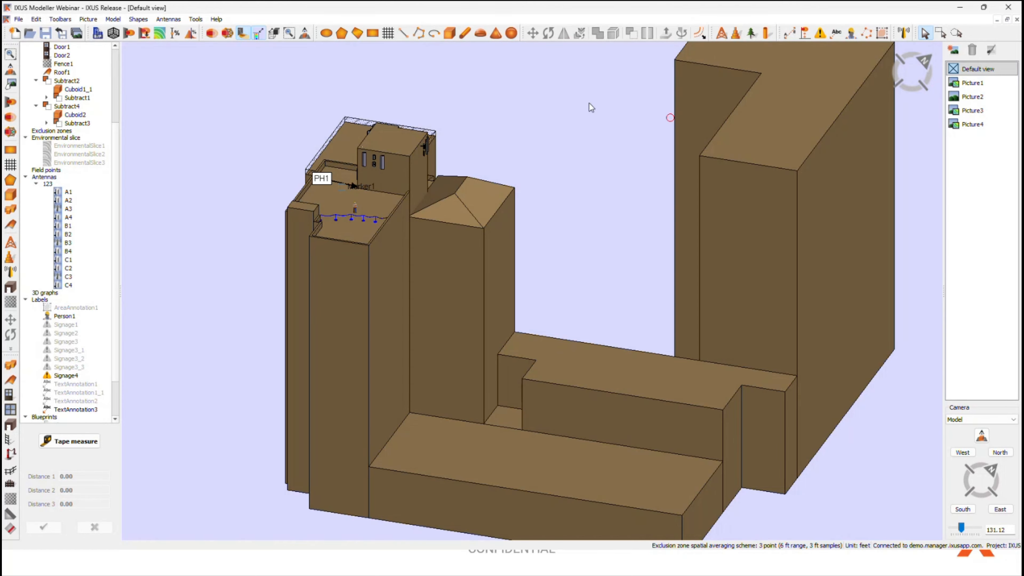
left_click(160, 33)
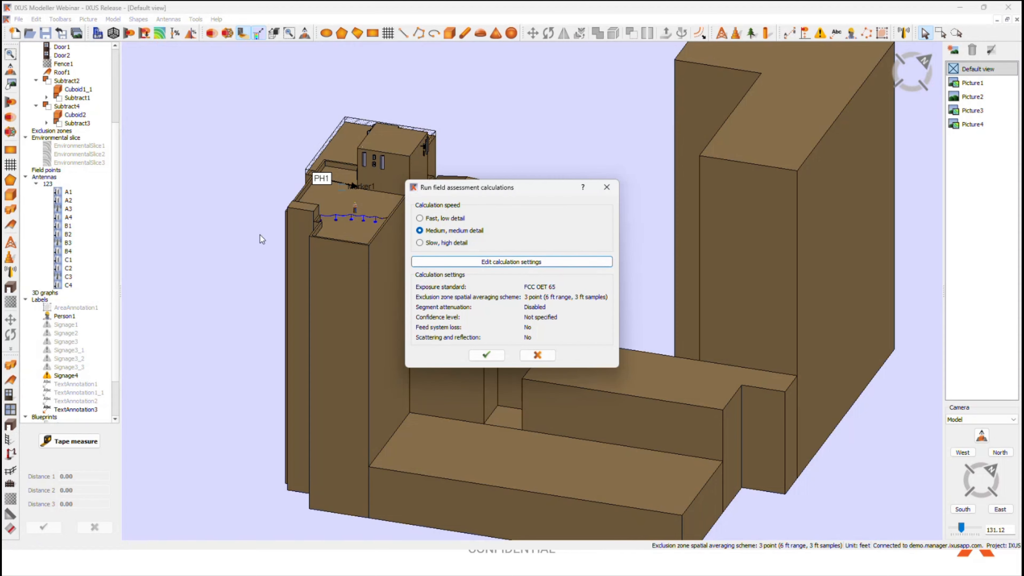
left_click(483, 353)
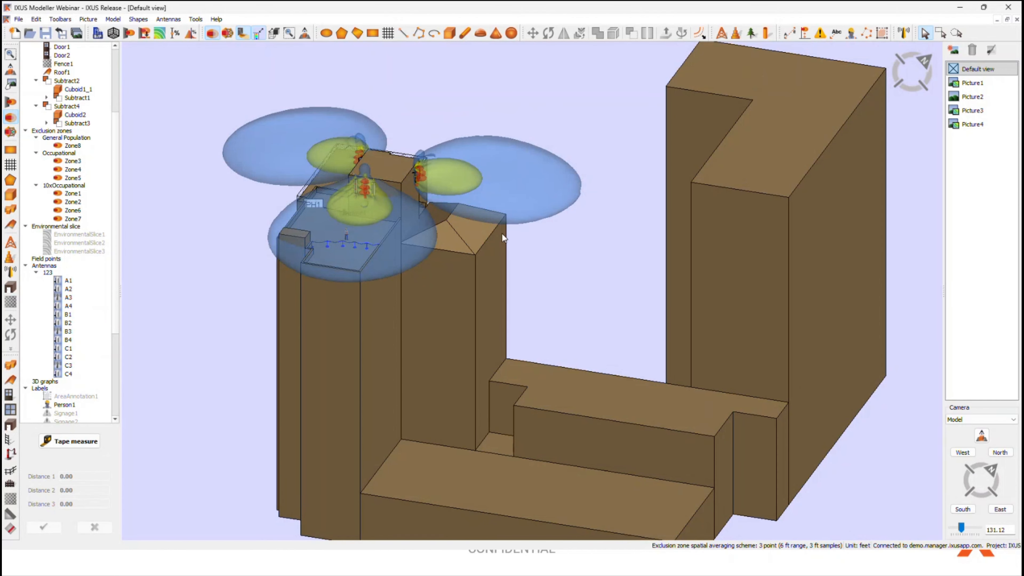
Step: Create lobe imprints of the exclusion zones with a height of 3 ft, including the imprint on the ground plane
scroll(569, 258, "up", 1)
scroll(599, 290, "up", 2)
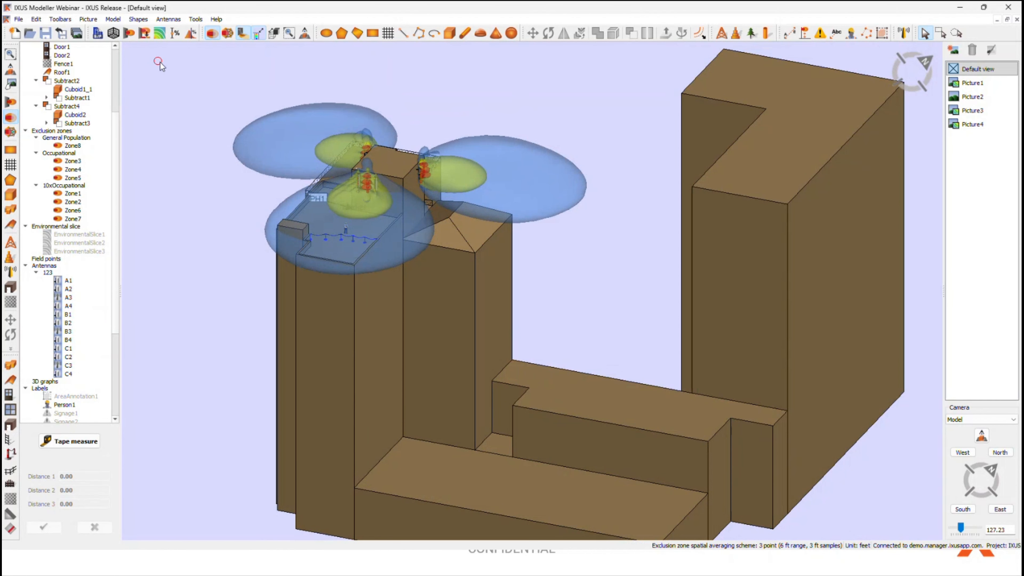
left_click(145, 34)
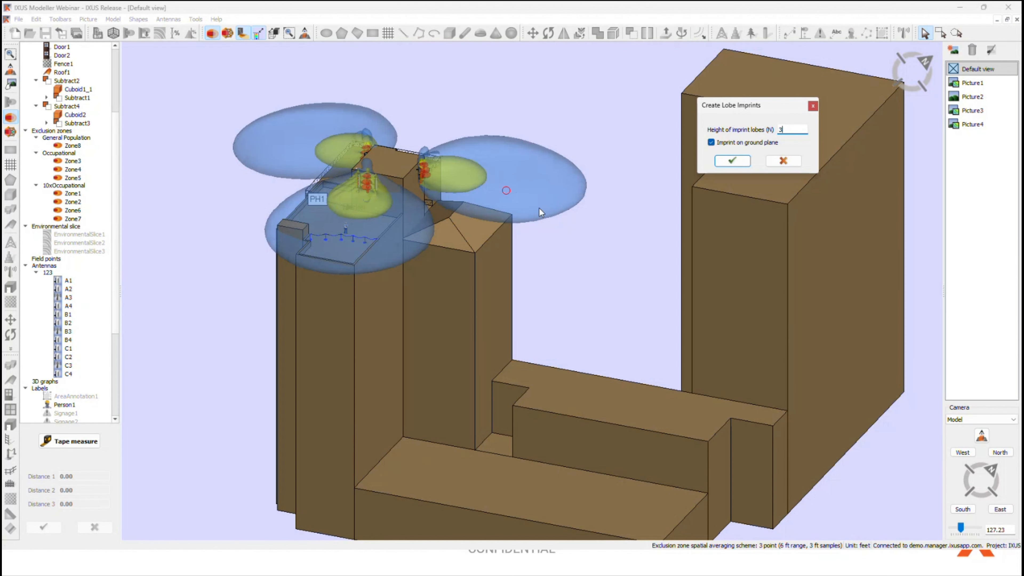
left_click_drag(742, 106, 609, 96)
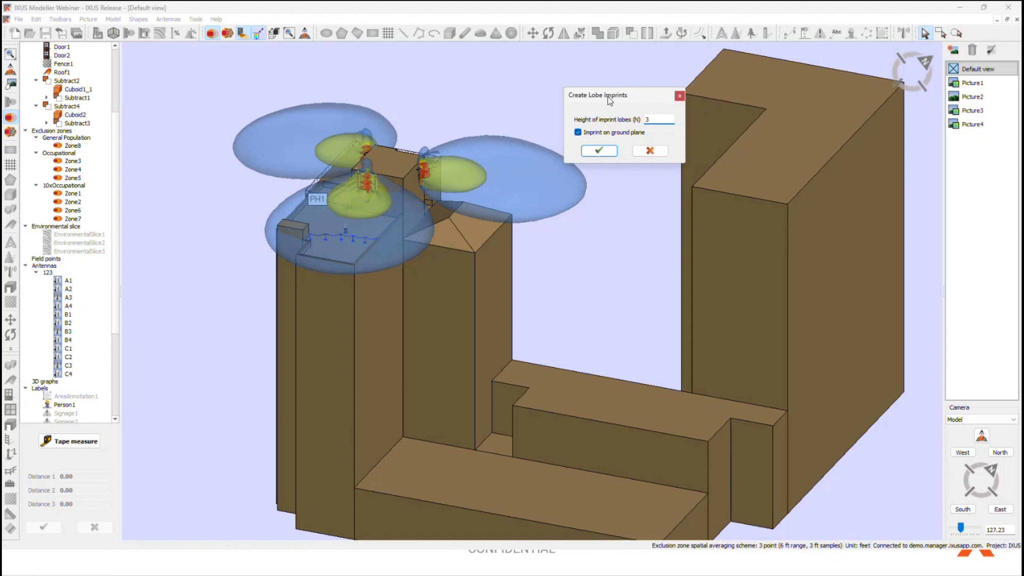
left_click(608, 152)
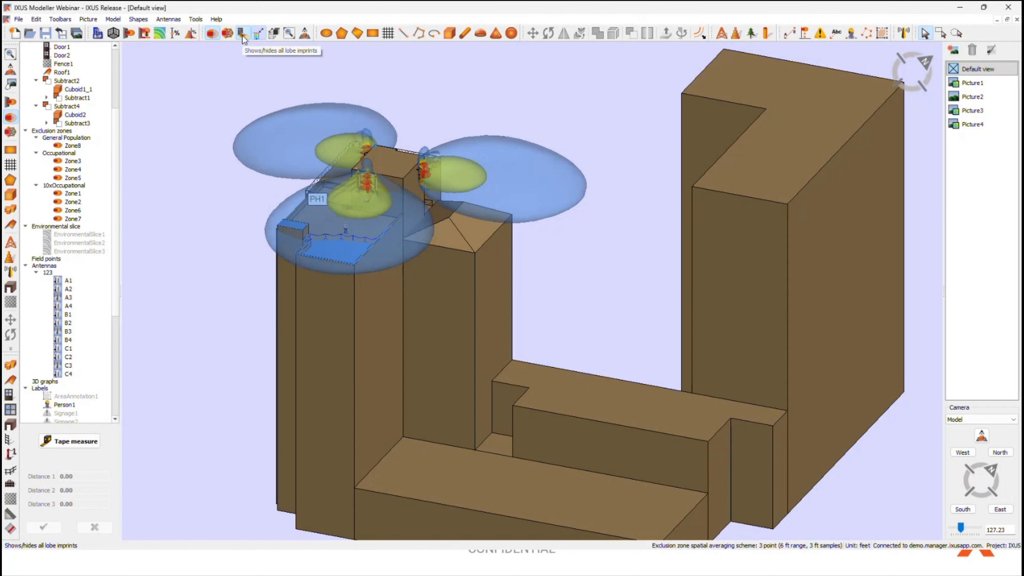
Step: Hide all exclusion zones and toggle the visibility of the lobe imprints on the roof, leaving them hidden
left_click(212, 34)
scroll(344, 271, "up", 5)
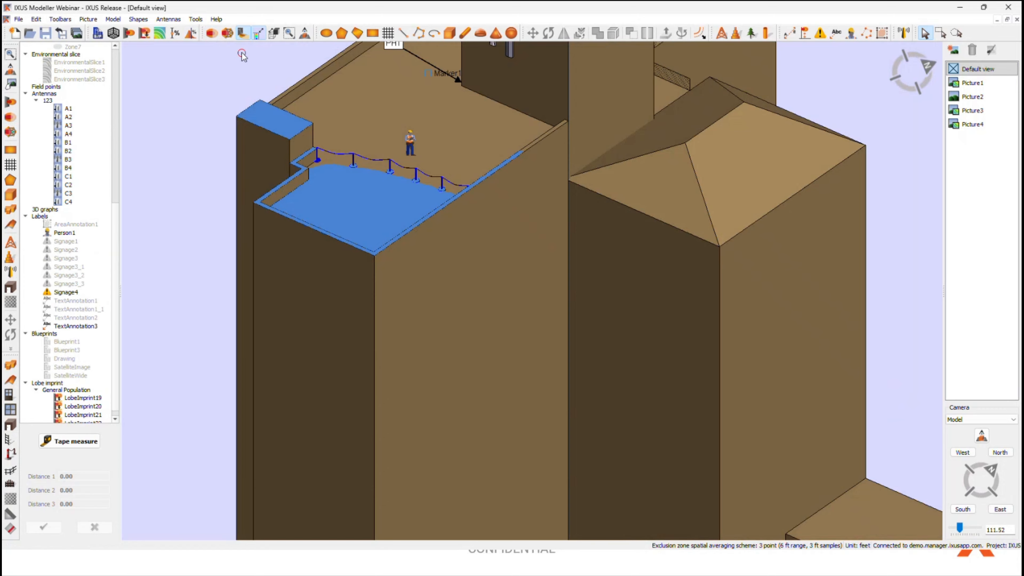
left_click(245, 34)
left_click(245, 34)
left_click(243, 34)
left_click(243, 34)
left_click(243, 34)
left_click(242, 34)
left_click(243, 34)
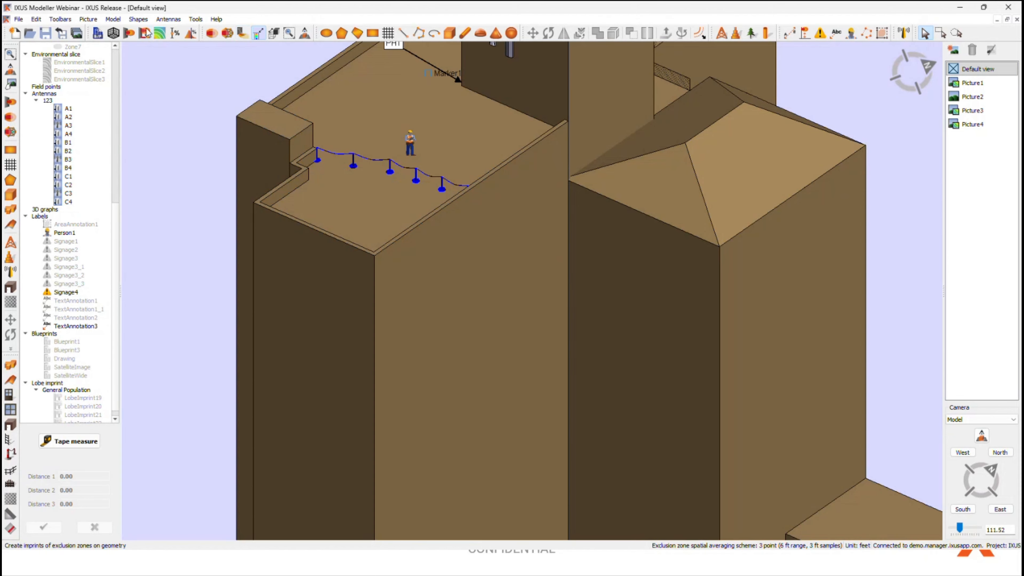
Step: Show all lobe imprints on the rooftop again and hide them once more
left_click(88, 19)
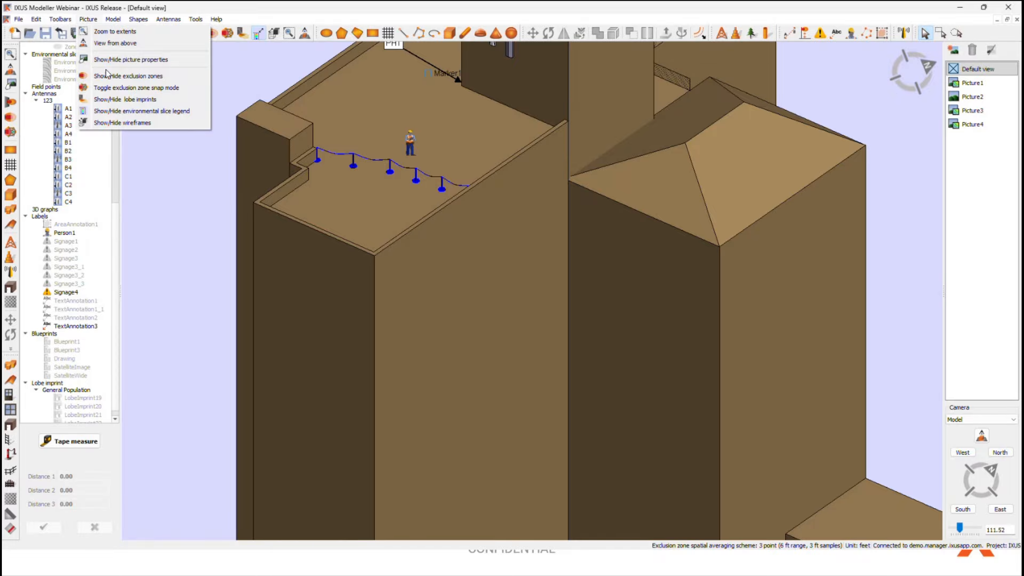
left_click(121, 99)
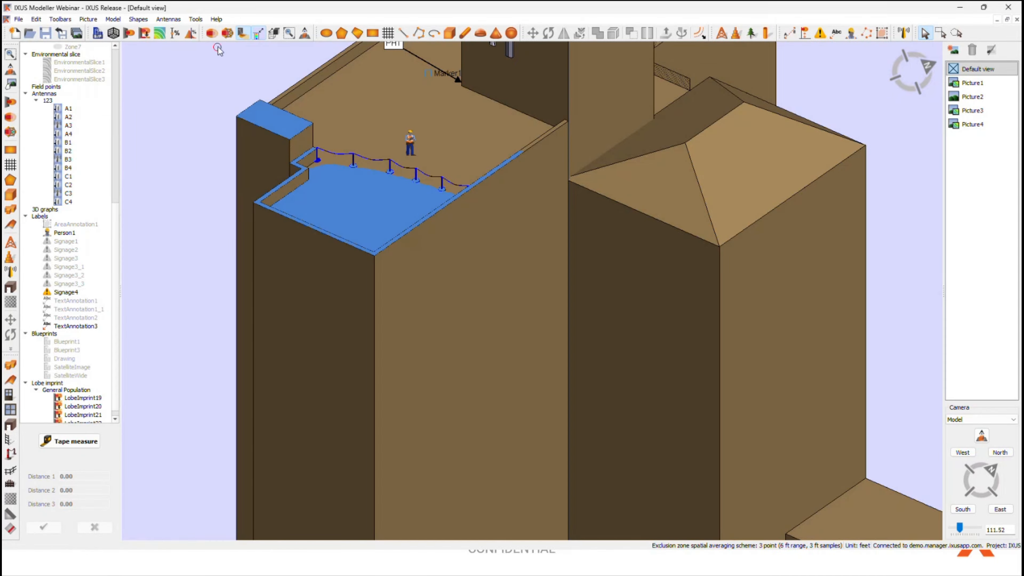
left_click(242, 34)
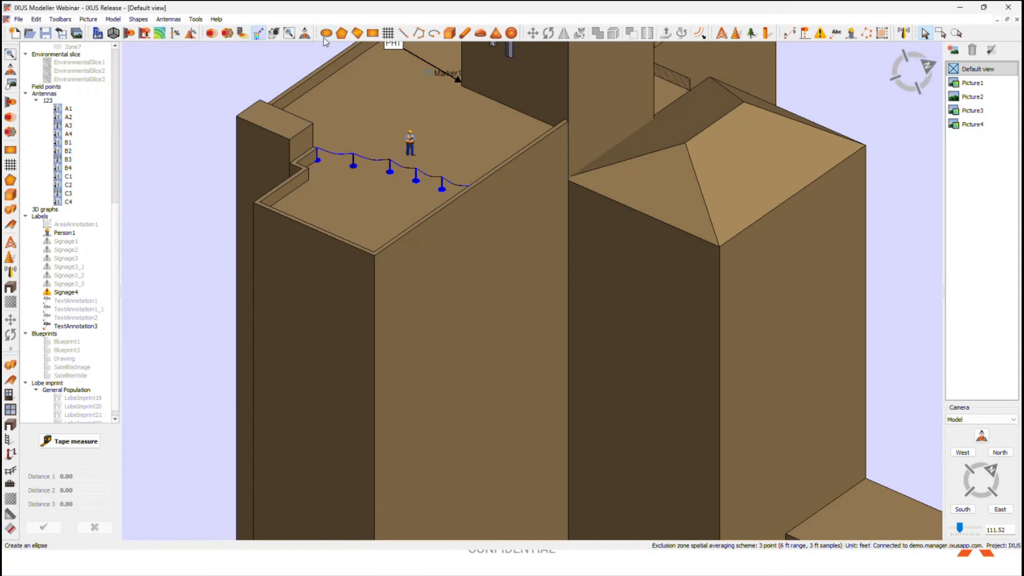
left_click(313, 58)
left_click(208, 194)
scroll(217, 205, "down", 5)
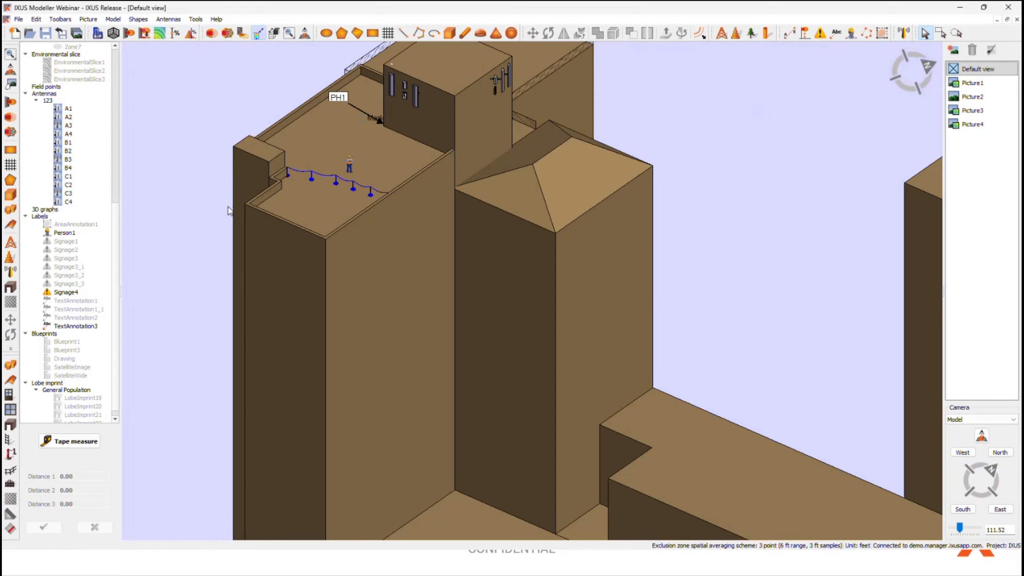
Step: Show all exclusion zones, toggle exclusion zone snap mode on and off, and hide the zones again
middle_click_drag(244, 156, 245, 189)
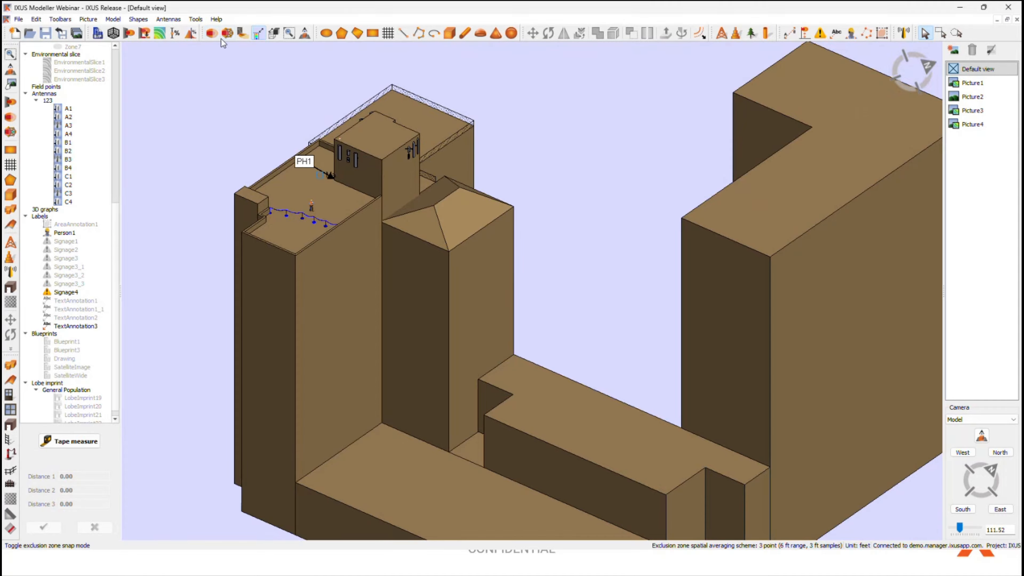
left_click(210, 36)
left_click(210, 36)
left_click(210, 36)
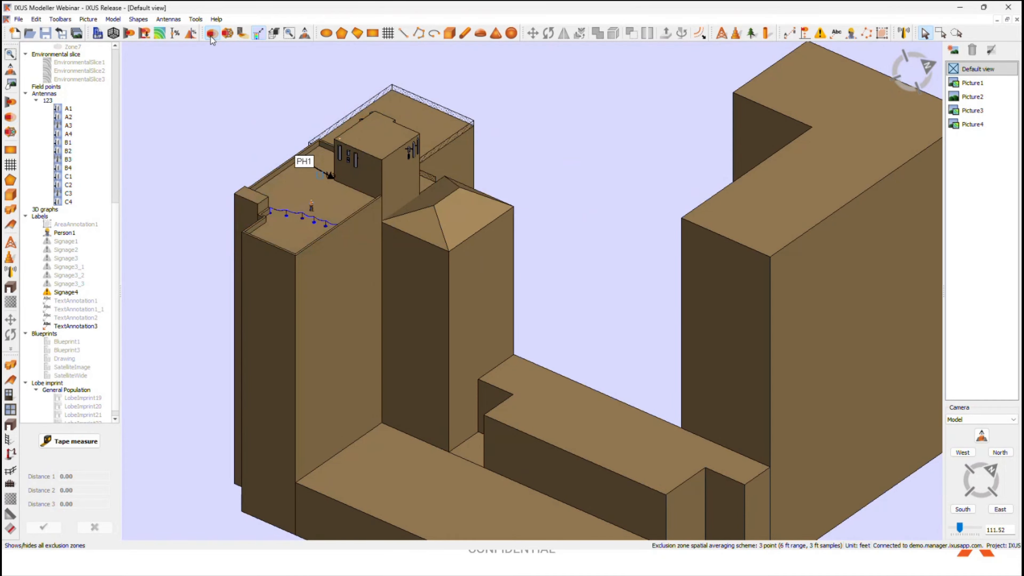
left_click(228, 34)
left_click(228, 34)
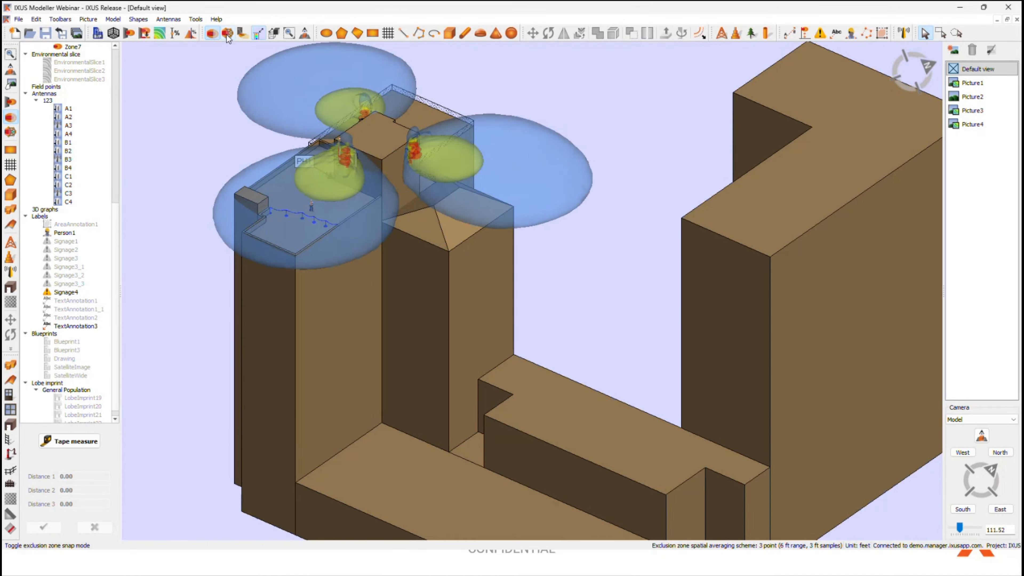
left_click(230, 35)
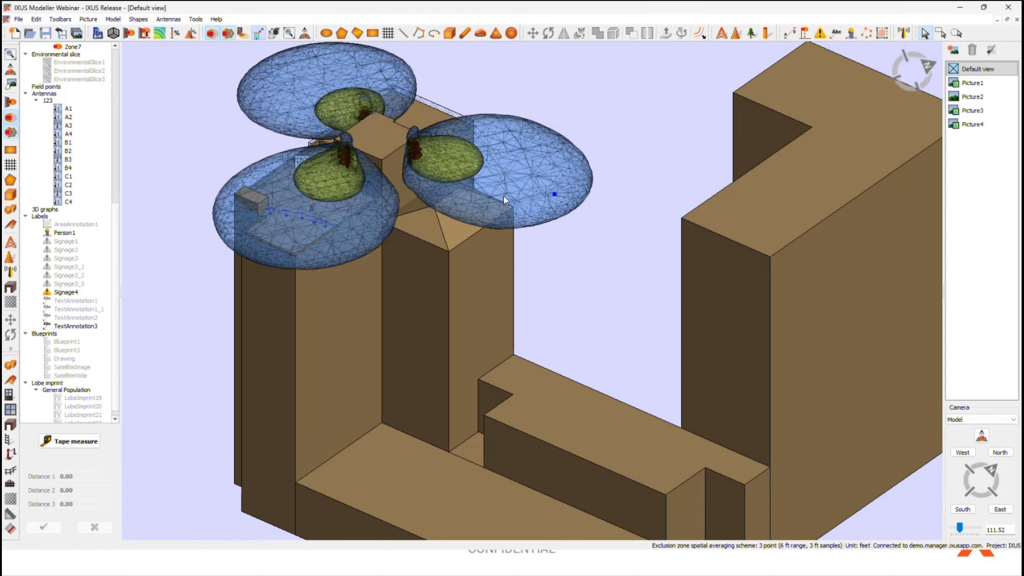
left_click(228, 34)
left_click(211, 34)
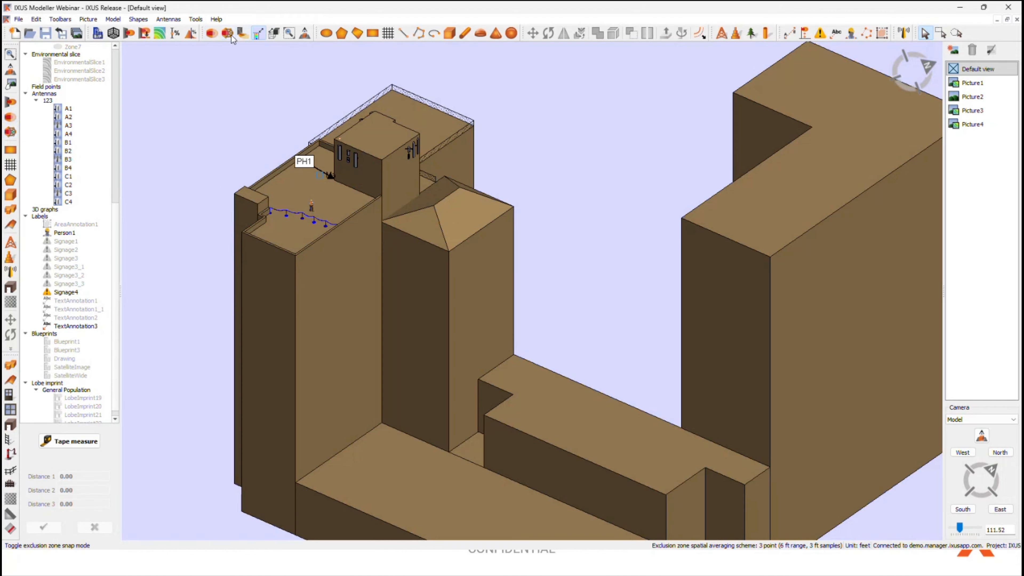
Step: Show all lobe imprints on the roof surfaces and hide them again
left_click(242, 37)
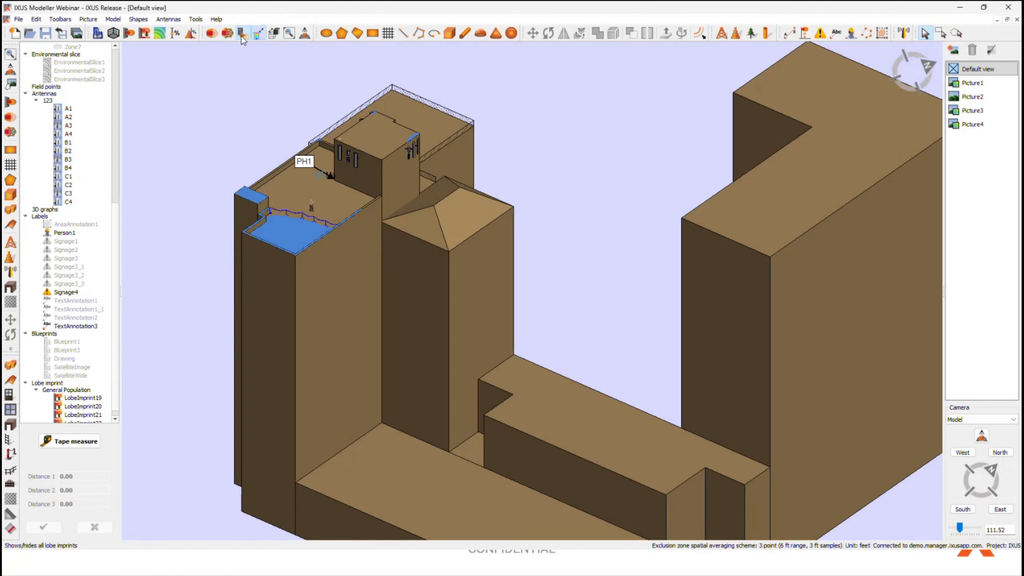
left_click(241, 35)
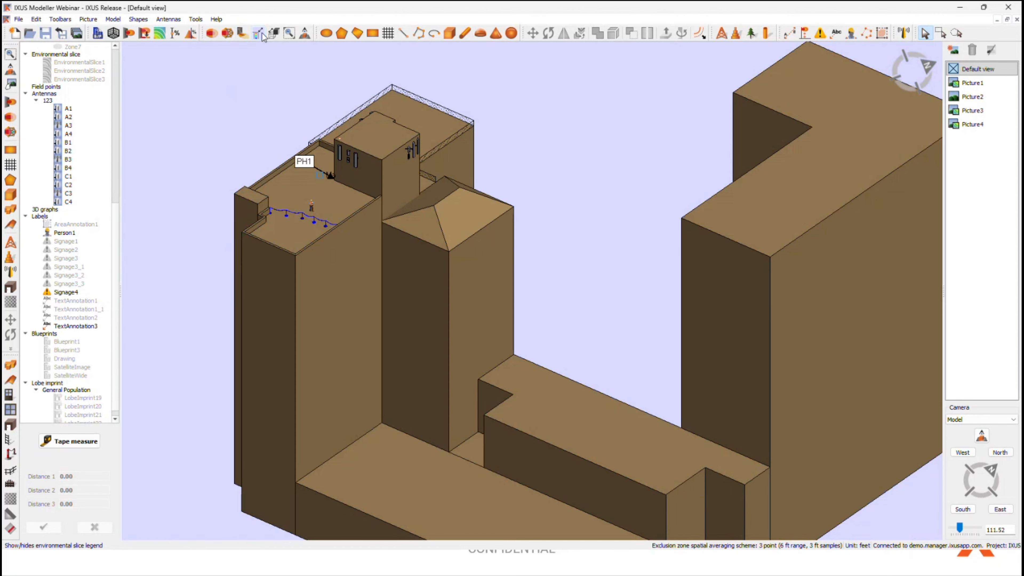
Step: Show EnvironmentalSlice3 with its colour legend, and hide both again
right_click(93, 79)
left_click(103, 85)
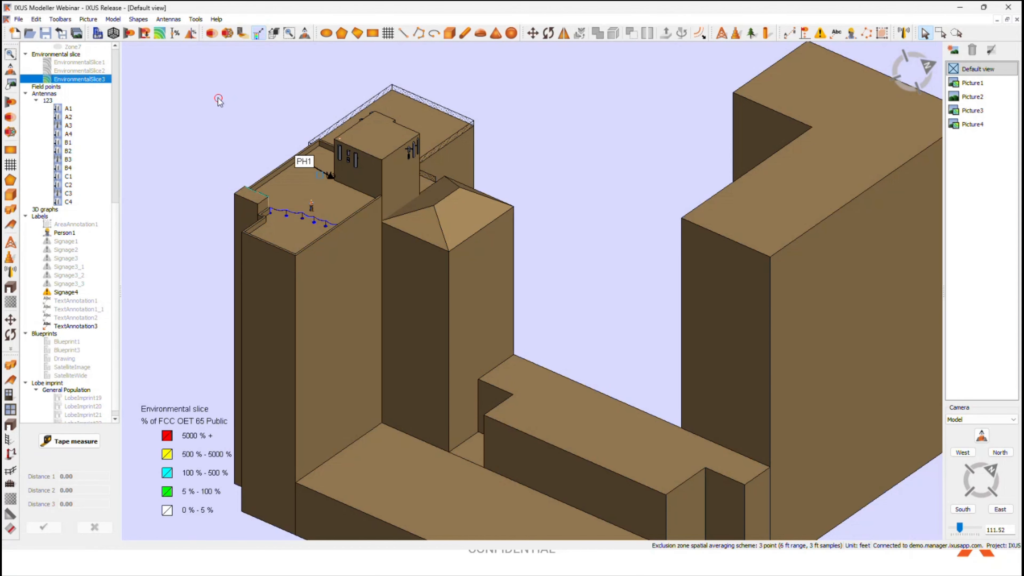
middle_click_drag(233, 157, 238, 130)
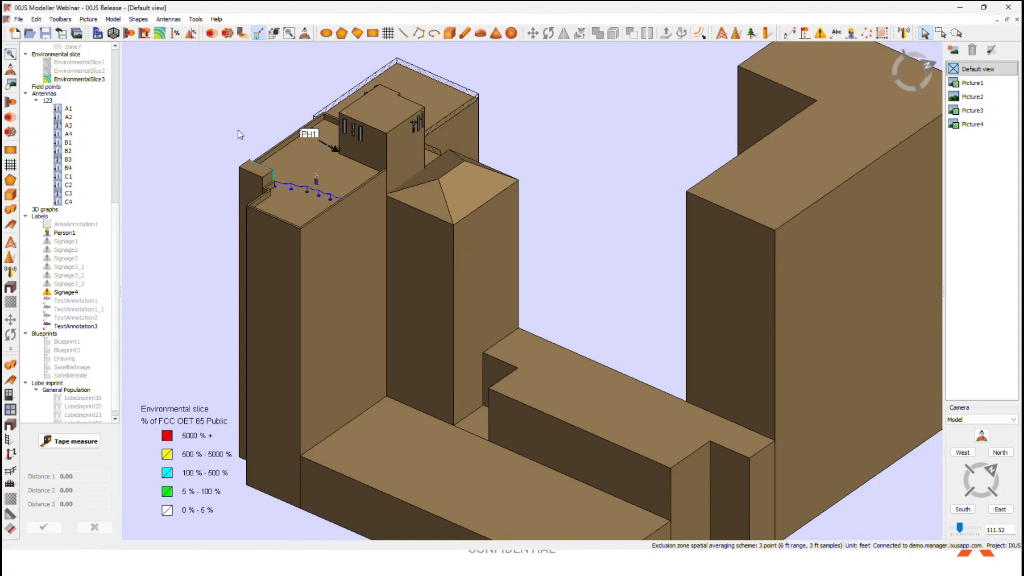
left_click(258, 33)
right_click(68, 81)
left_click(77, 87)
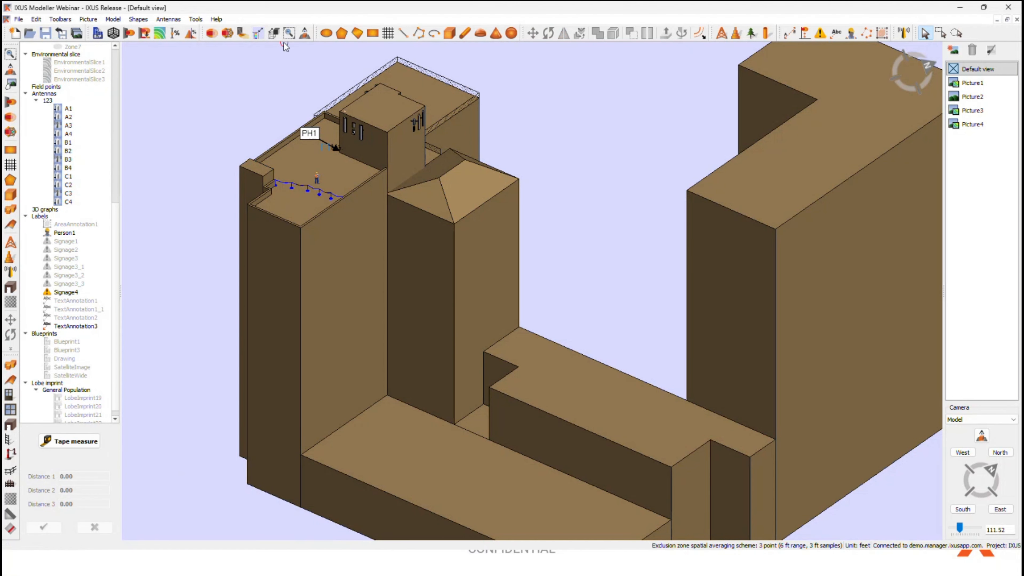
Step: Display the whole building model in wireframe mode and switch it back to the solid display
scroll(302, 141, "down", 2)
middle_click_drag(315, 142, 250, 144)
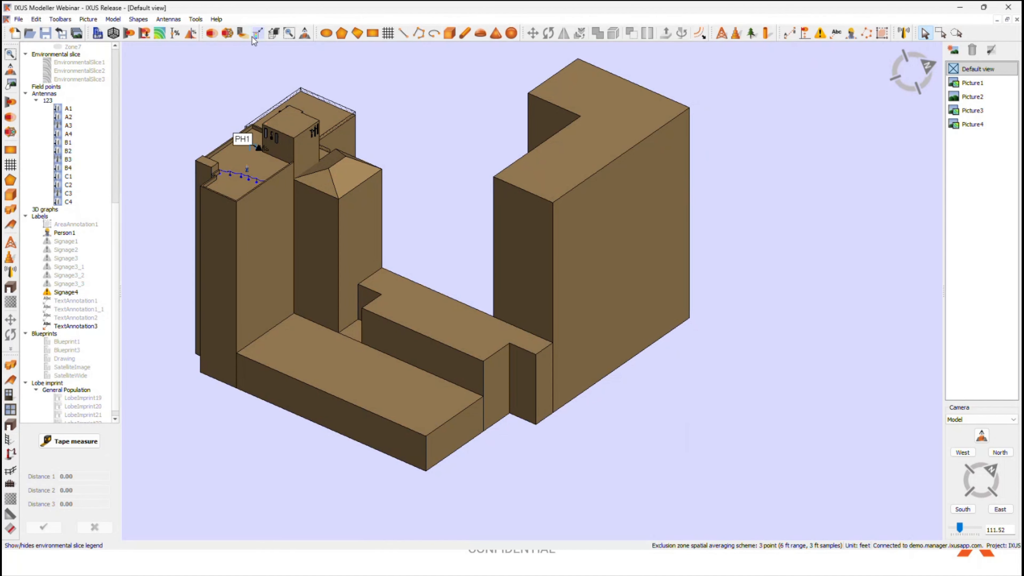
left_click(275, 36)
left_click(275, 35)
left_click(275, 35)
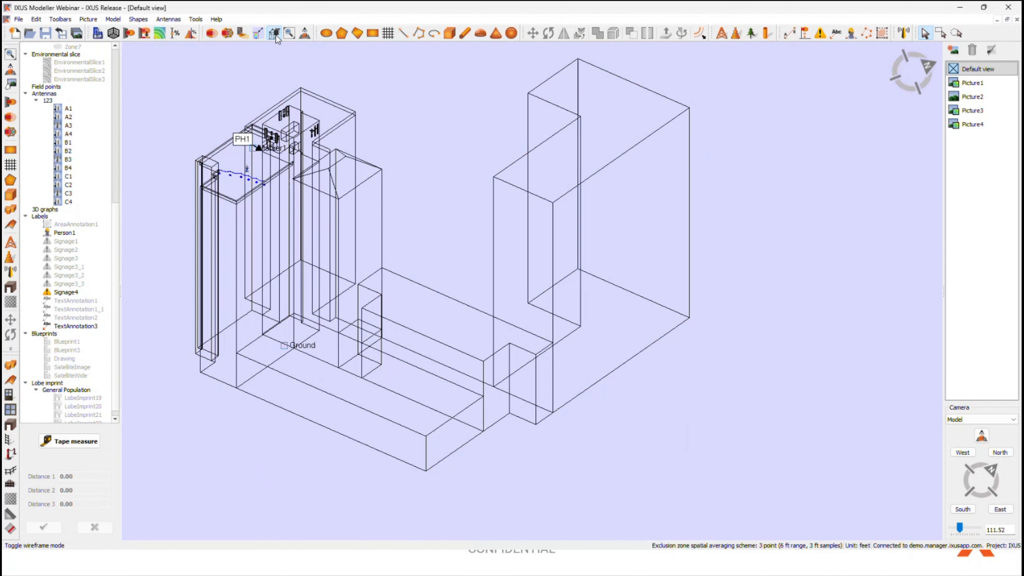
left_click(275, 34)
scroll(428, 178, "down", 2)
middle_click_drag(540, 238, 439, 247)
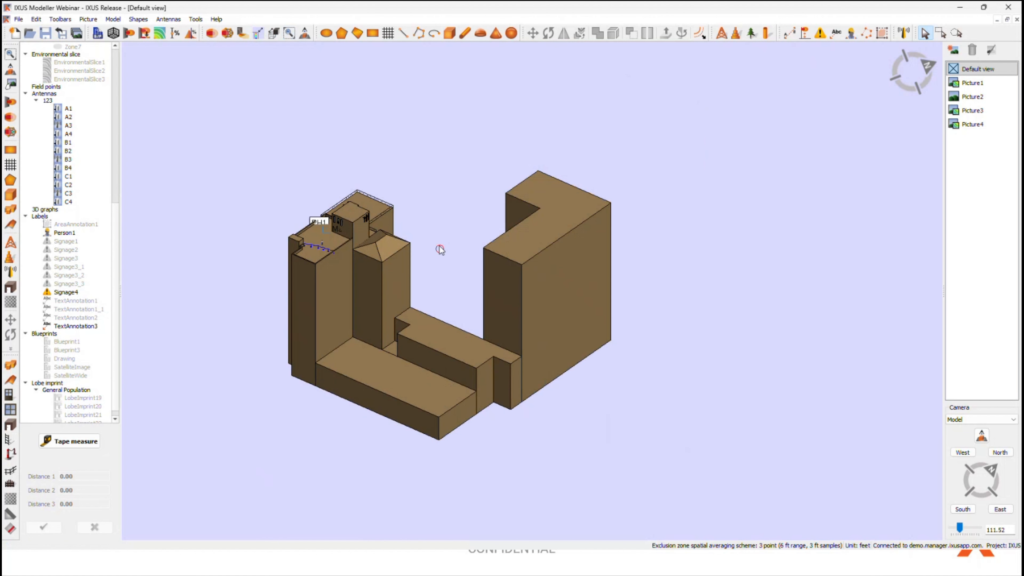
scroll(444, 319, "up", 3)
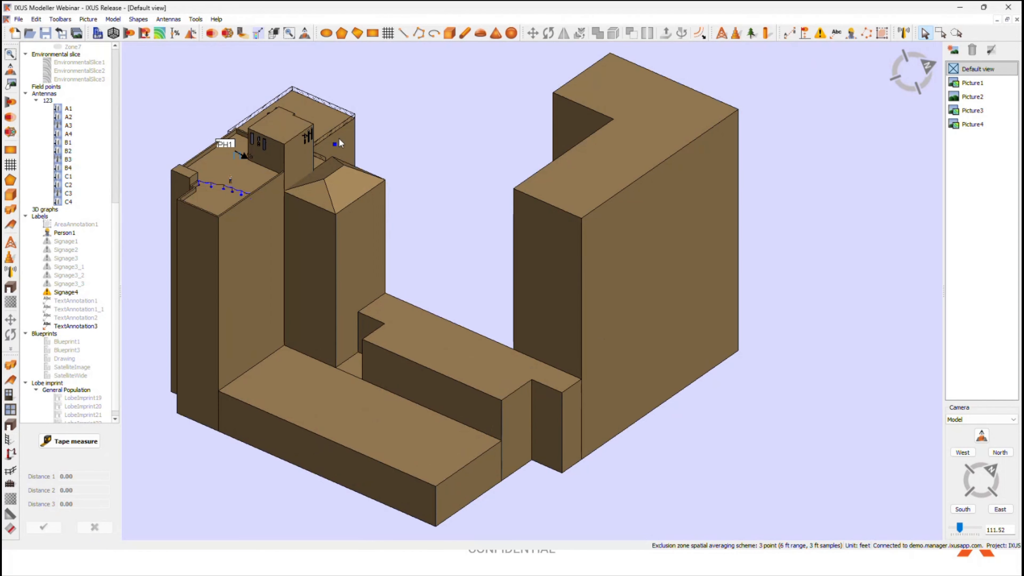
Step: View the model from above, return it to an angled view and review the available picture display commands
left_click(305, 35)
scroll(353, 213, "down", 3)
middle_click_drag(325, 285, 360, 257)
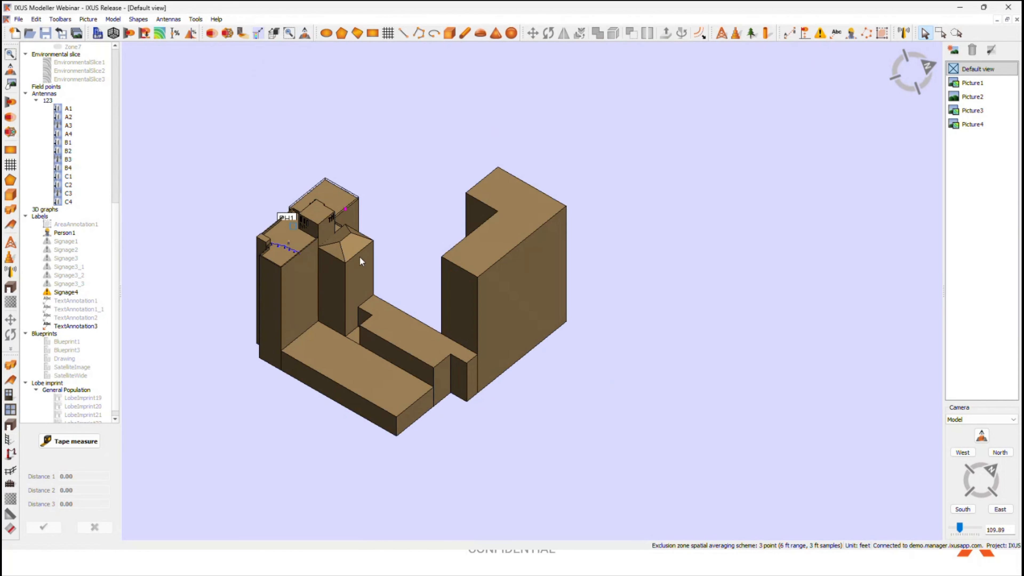
scroll(332, 307, "up", 2)
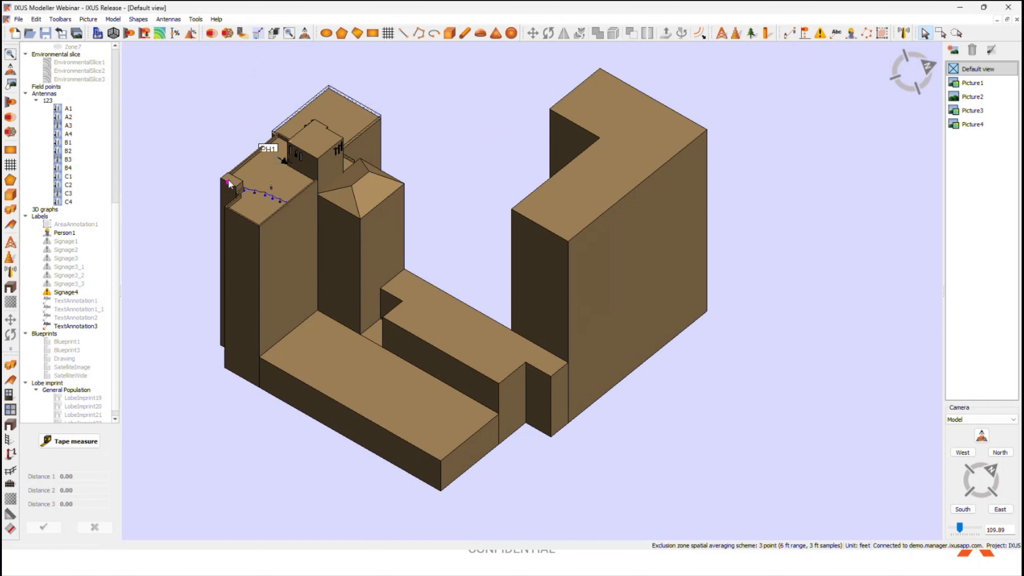
middle_click_drag(229, 184, 229, 172)
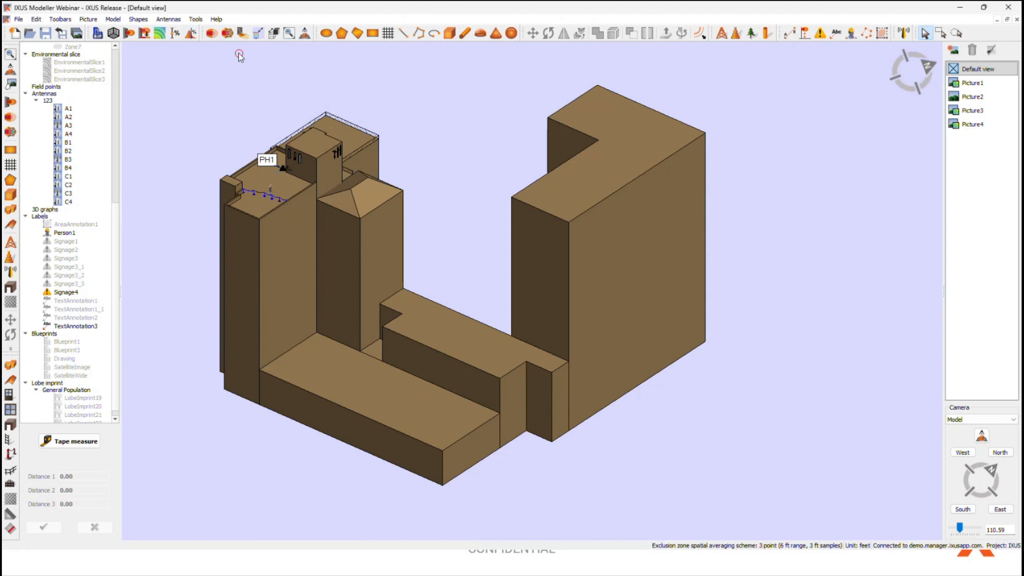
left_click(95, 21)
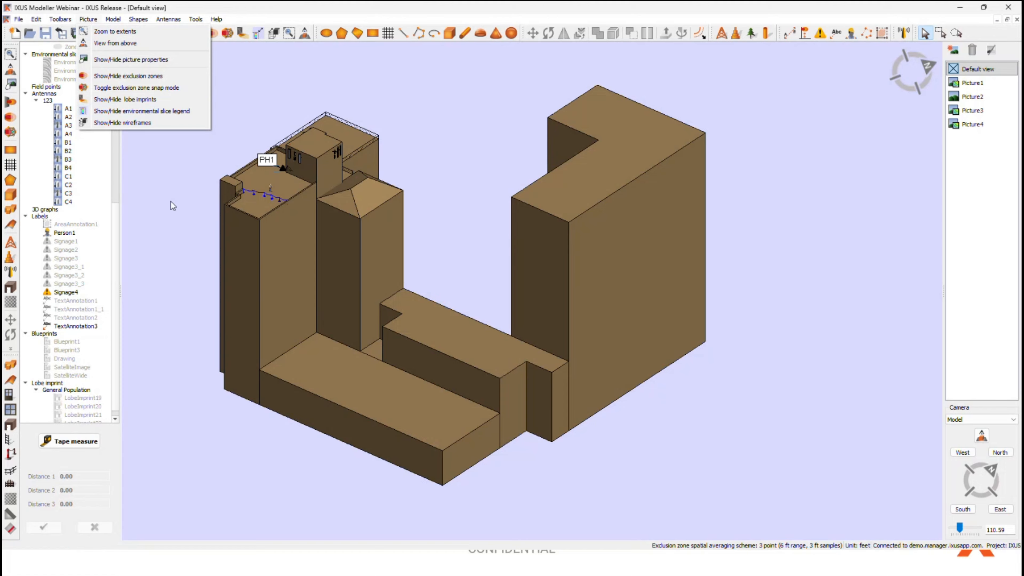
left_click(159, 199)
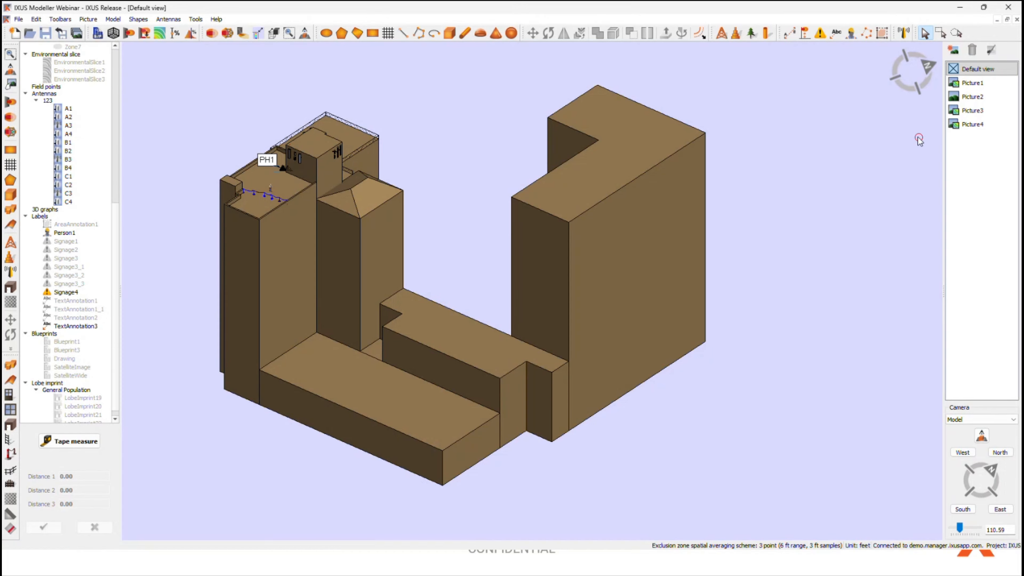
Step: View the saved pictures Picture1, Picture2, Picture3 and Picture4 one after another
left_click(974, 85)
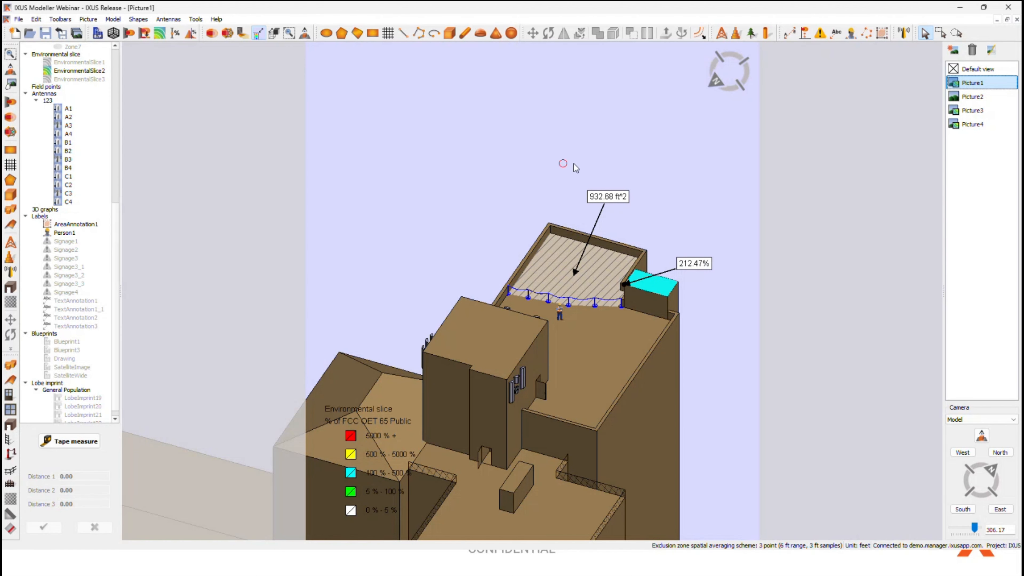
left_click(595, 270)
left_click(642, 207)
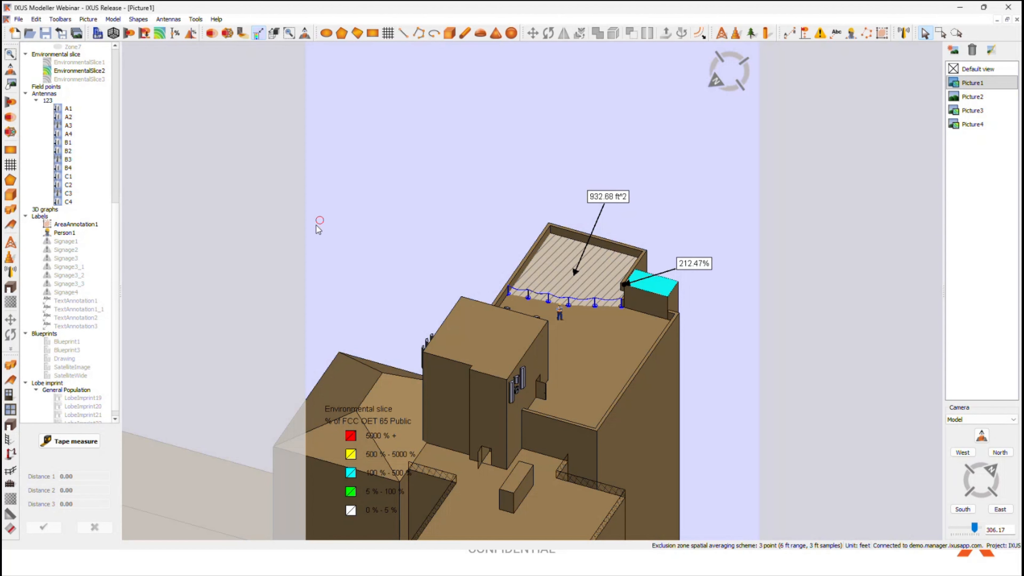
left_click(971, 96)
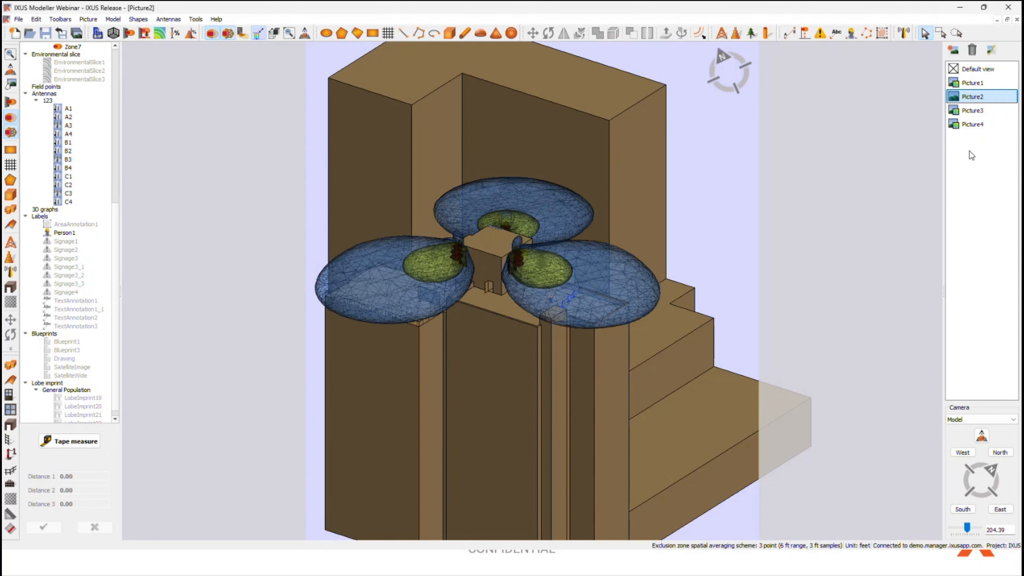
left_click(978, 112)
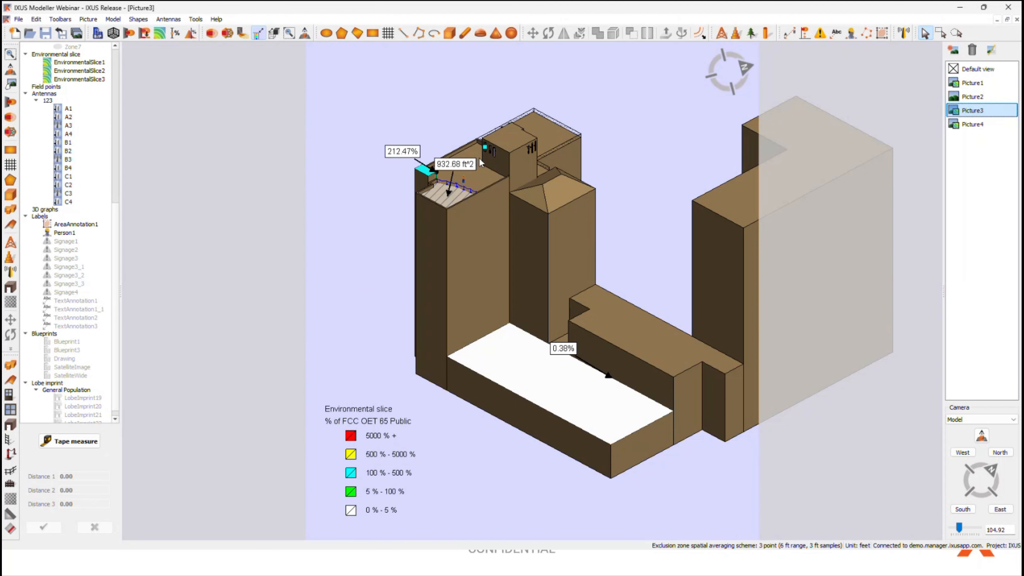
left_click(975, 126)
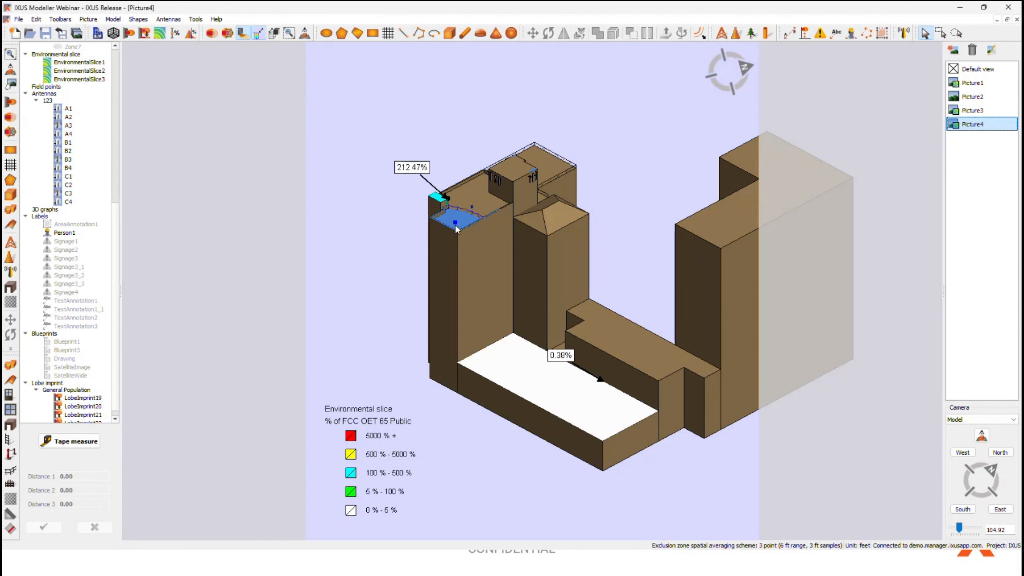
Step: Return to the Default view and select antenna A1
left_click(976, 69)
left_click(71, 110)
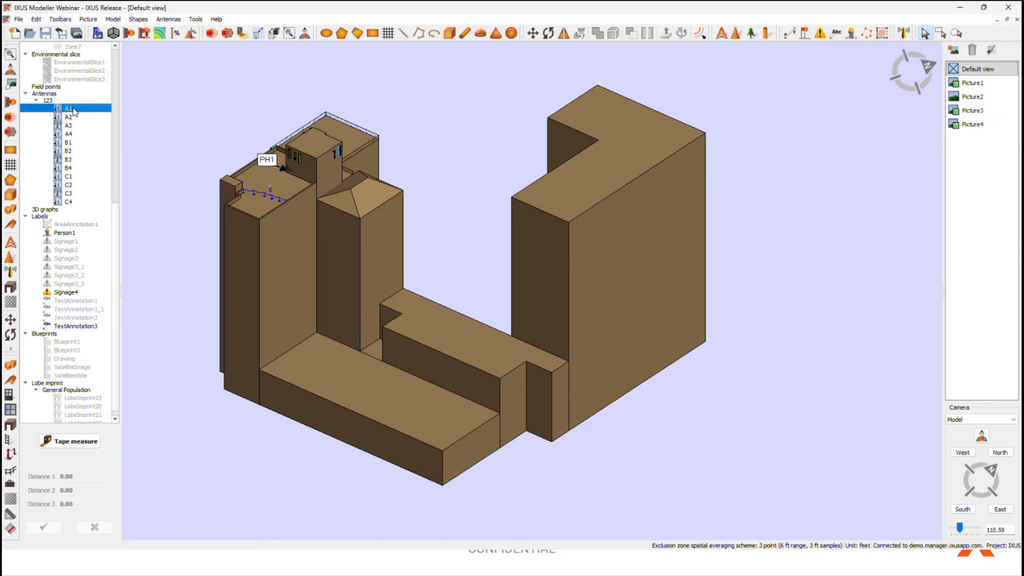
left_click(172, 119)
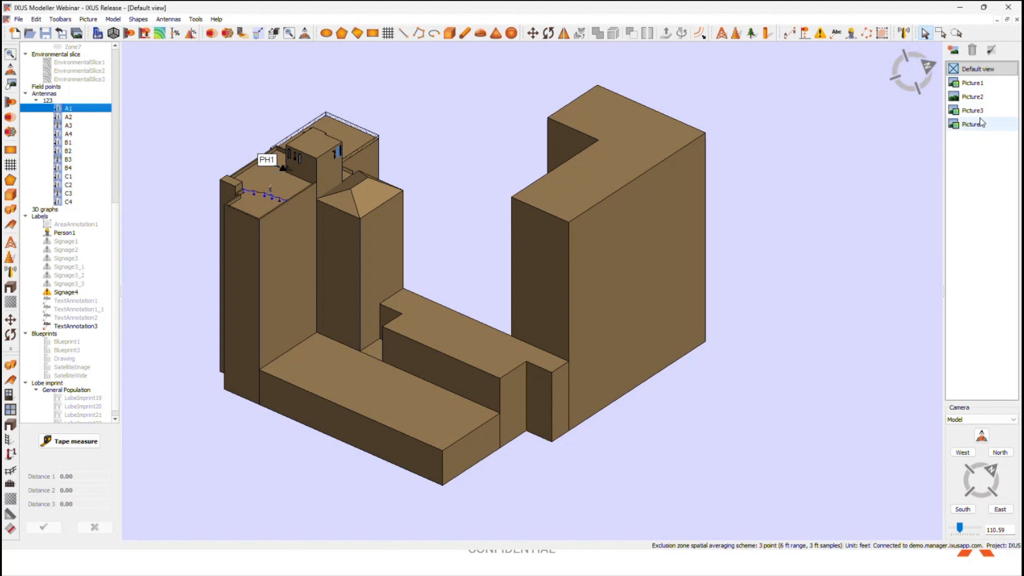
Step: Go through the four saved pictures again and switch back to the Default view of the model
left_click(973, 83)
key("Down")
key("Down")
key("Down")
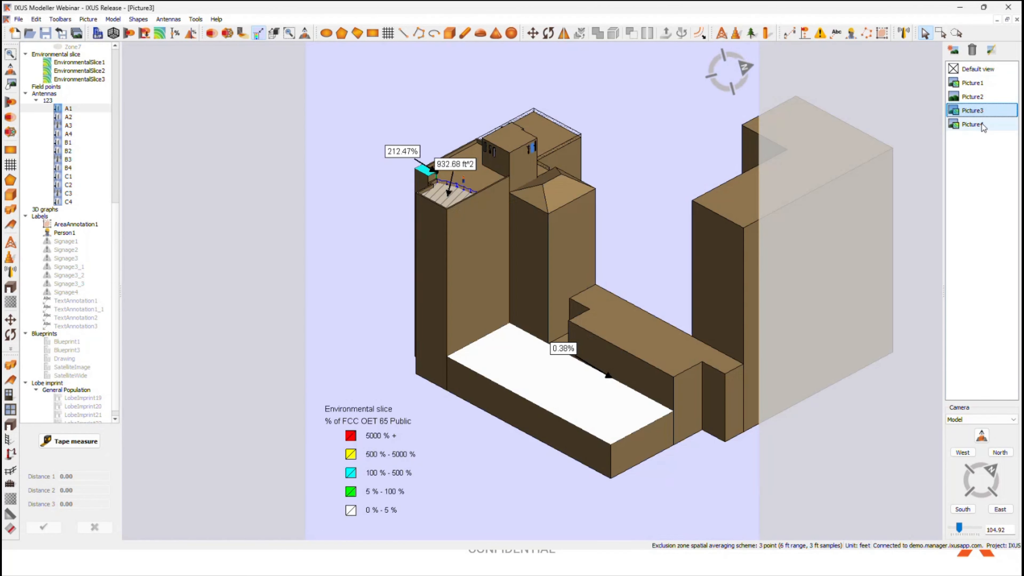
left_click(985, 111)
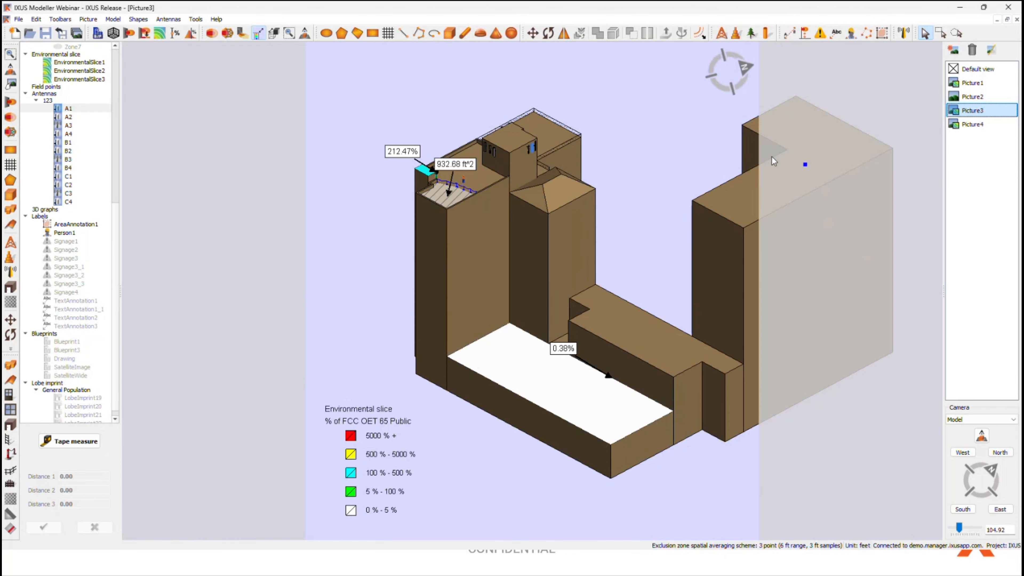
left_click(969, 84)
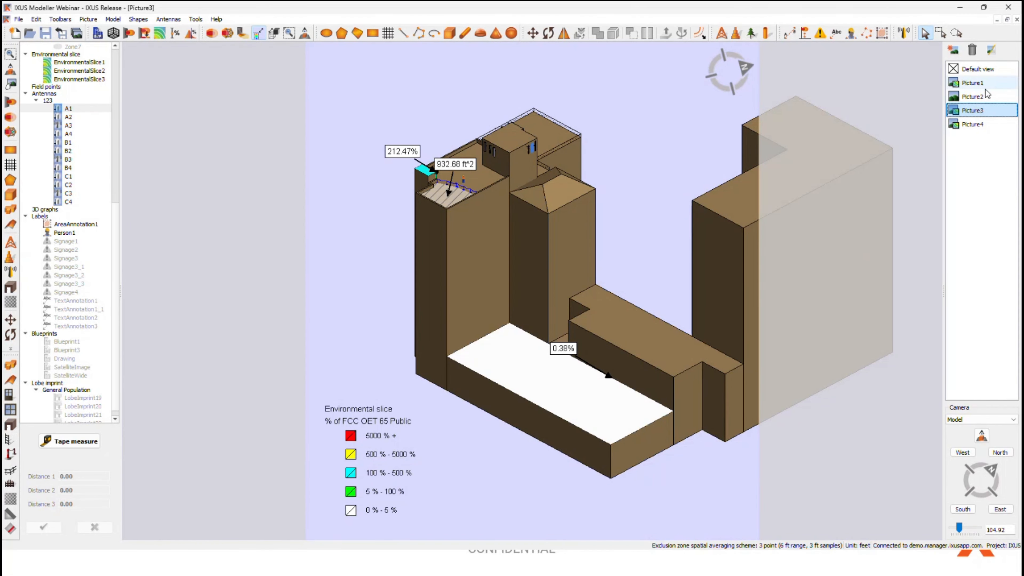
left_click(972, 97)
left_click(972, 110)
left_click(972, 124)
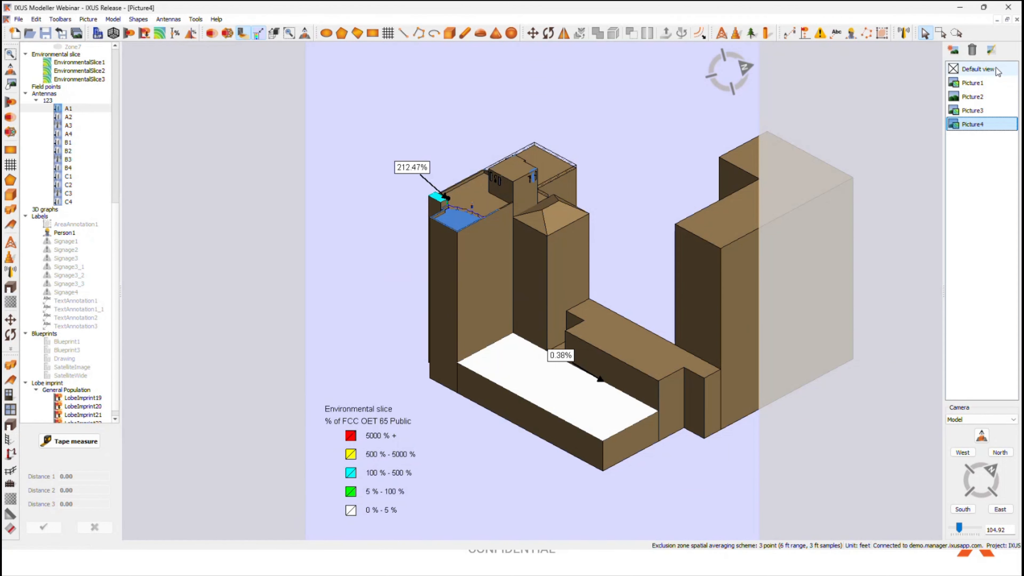
left_click(978, 69)
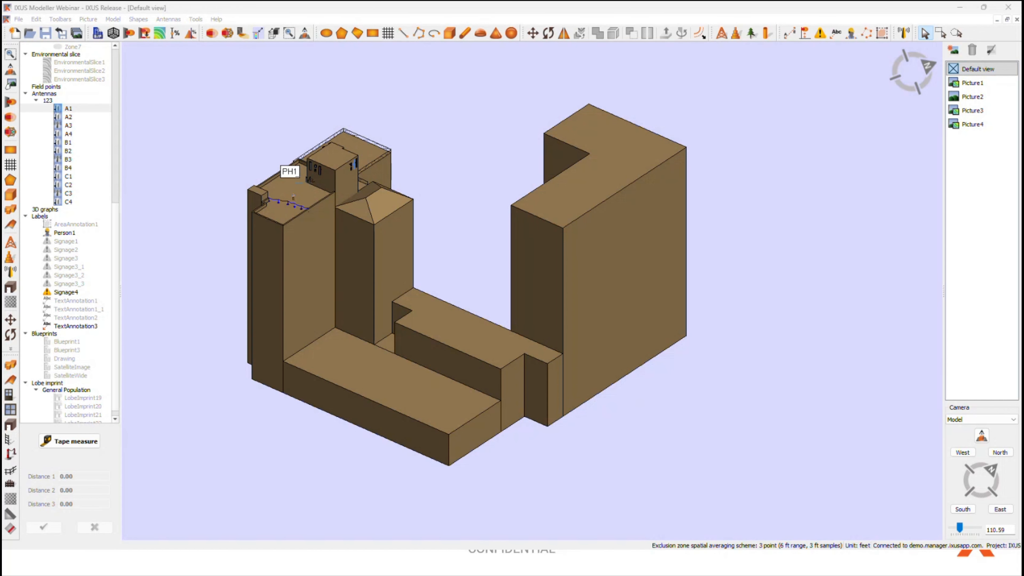
Step: Start a polyline on the open ground beside the buildings and place its first four corners
scroll(272, 308, "up", 3)
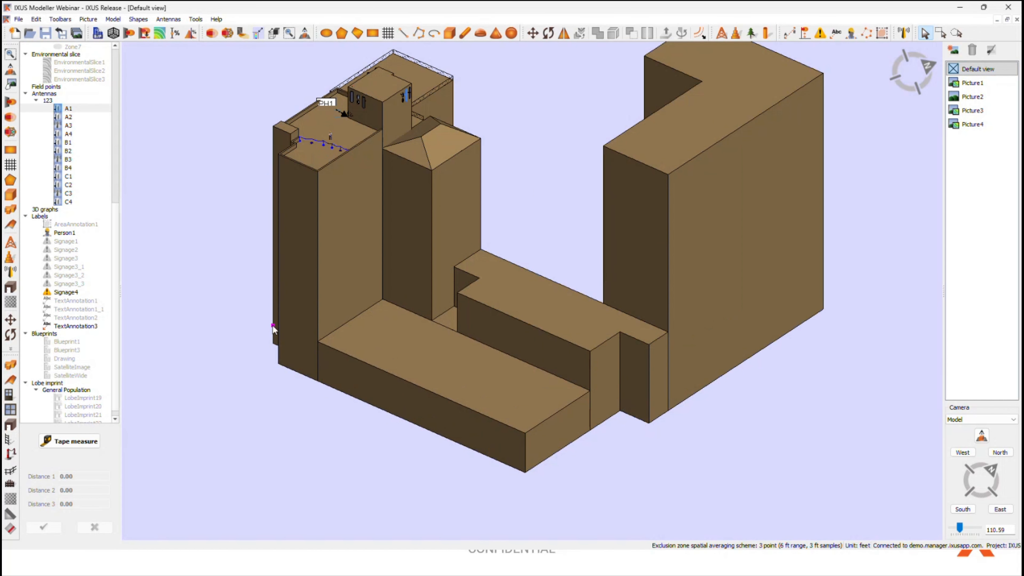
left_click(425, 36)
mouse_move(581, 472)
middle_mouse_down()
mouse_move(619, 415)
mouse_move(577, 430)
middle_mouse_up()
scroll(576, 429, "down", 2)
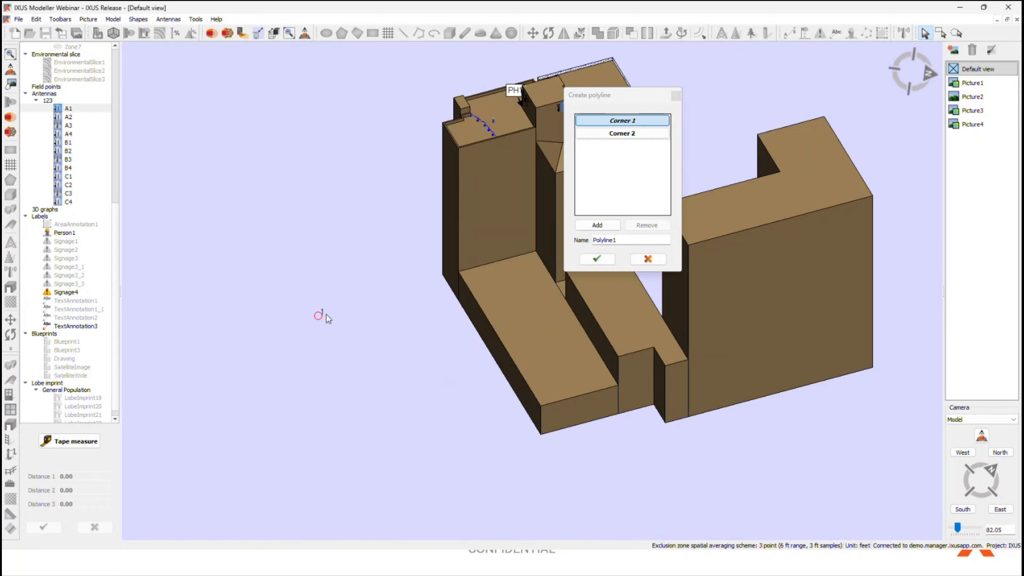
left_click(348, 306)
left_click(403, 334)
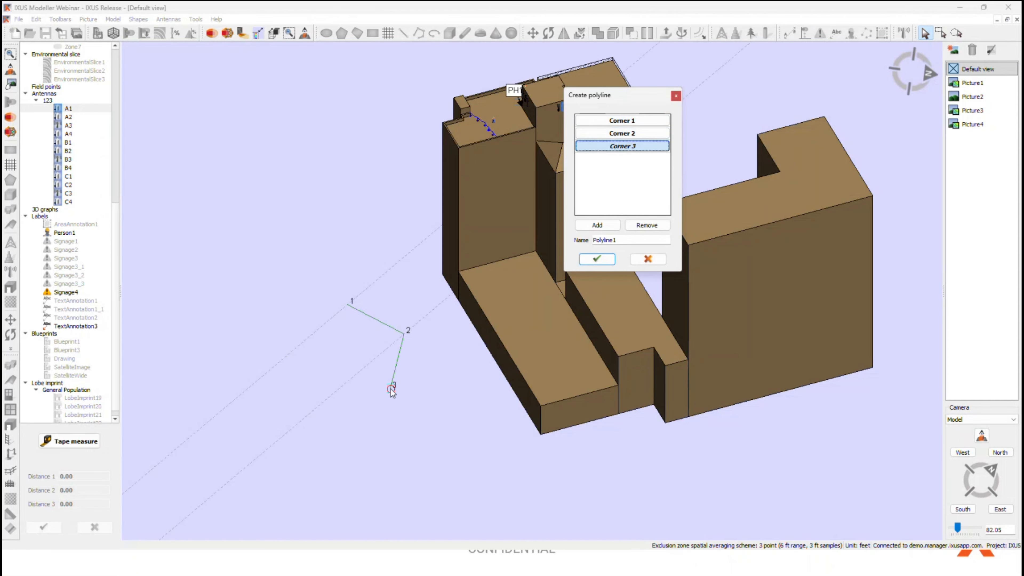
left_click(390, 388)
left_click(289, 378)
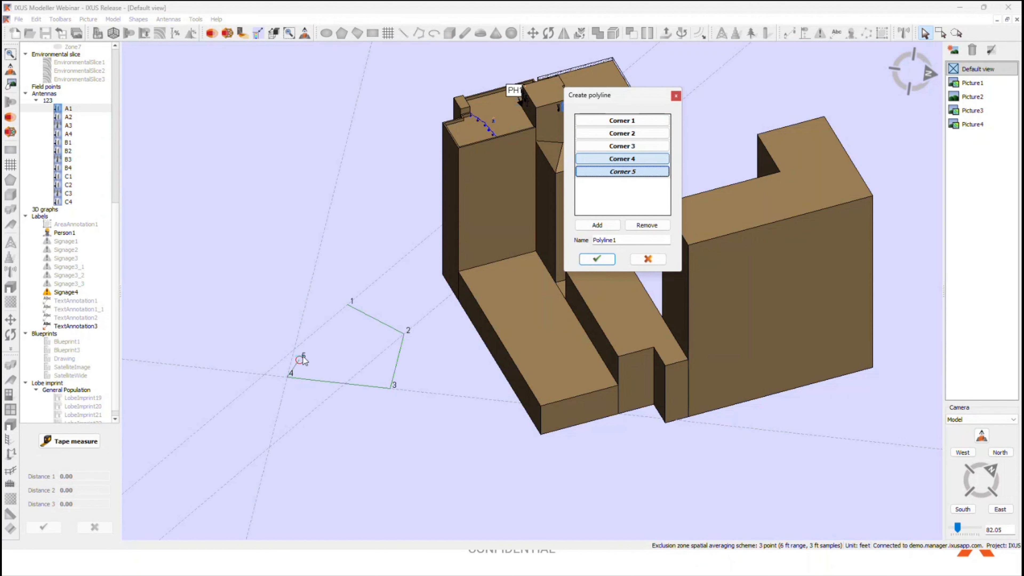
Step: Close the polyline at its first corner, create it and clear the selection
scroll(333, 323, "down", 1)
scroll(340, 362, "up", 2)
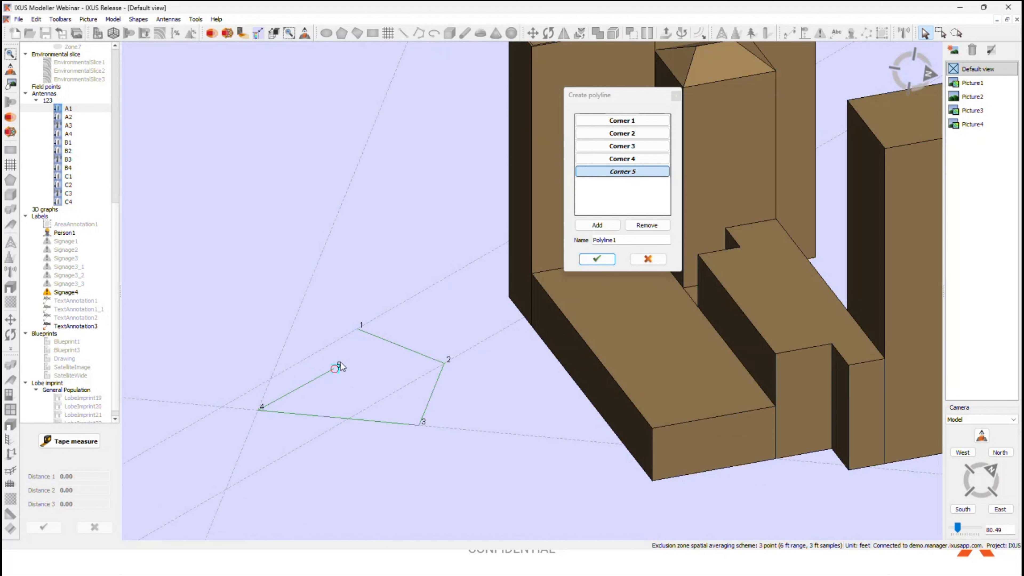
scroll(360, 327, "up", 3)
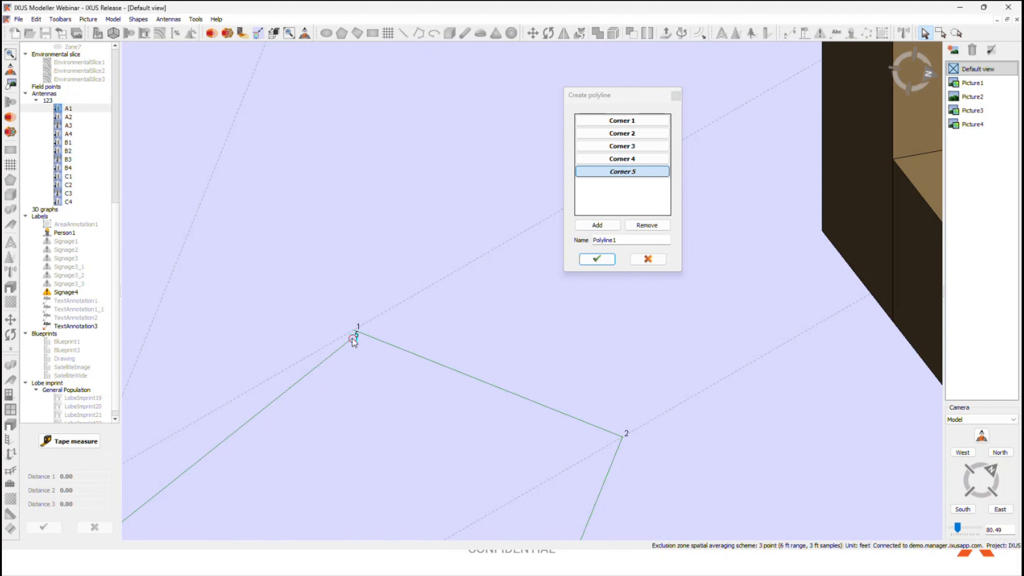
left_click(353, 329)
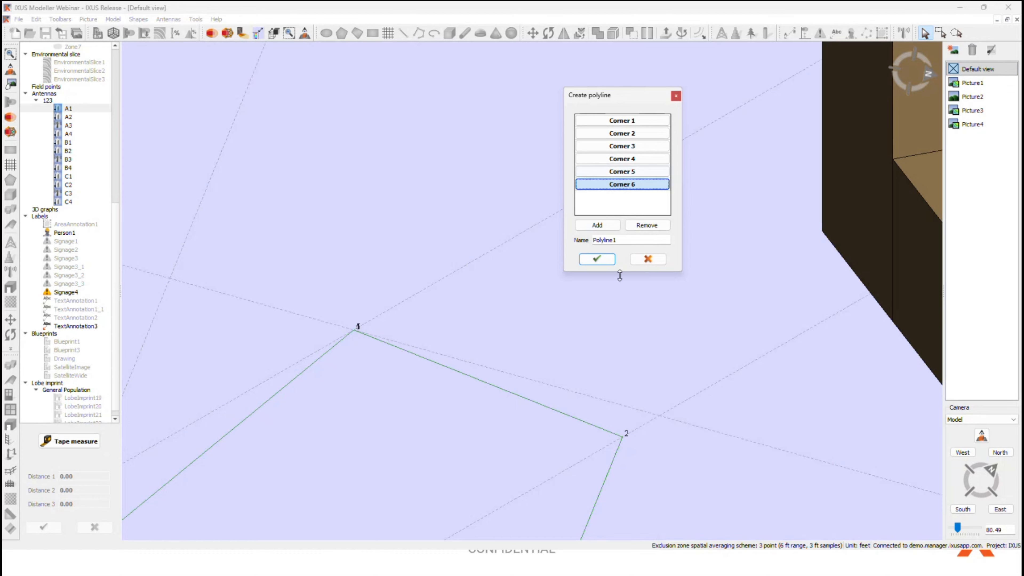
left_click(597, 259)
left_click(624, 385)
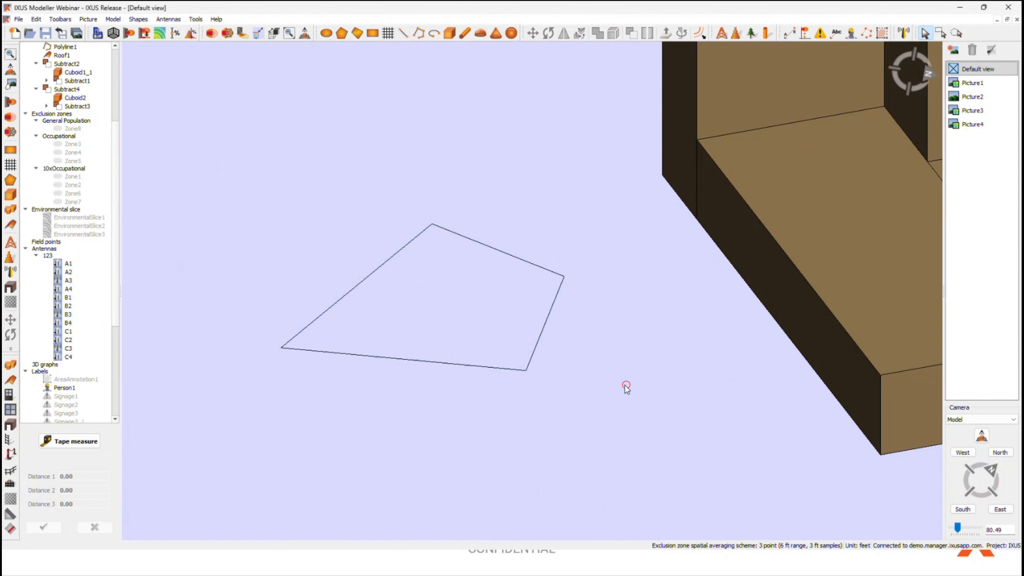
Step: Create a closed rectangular fence 6.56 ft high on the ground next to the polyline outline and deselect it
scroll(598, 329, "down", 3)
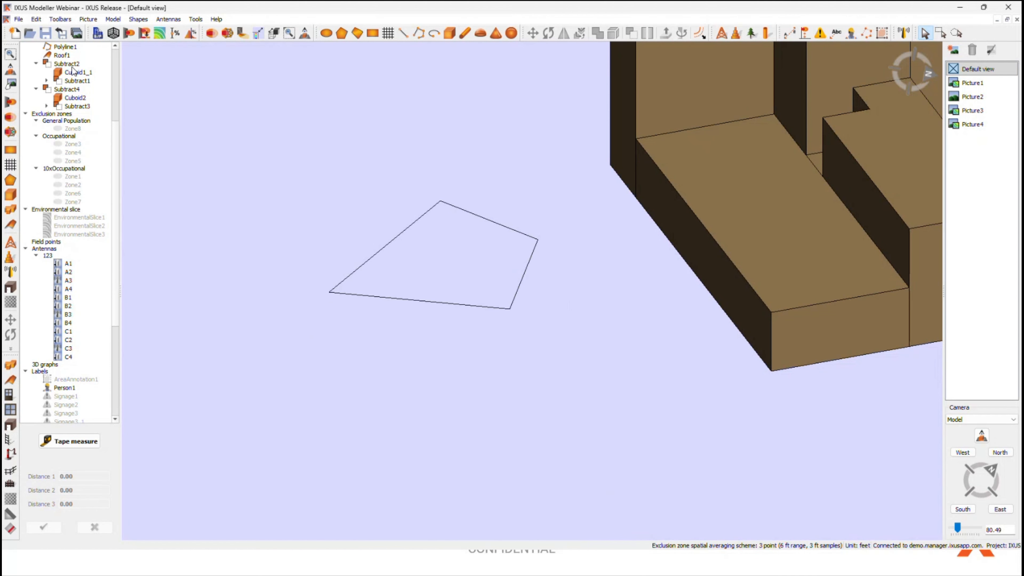
left_click(10, 483)
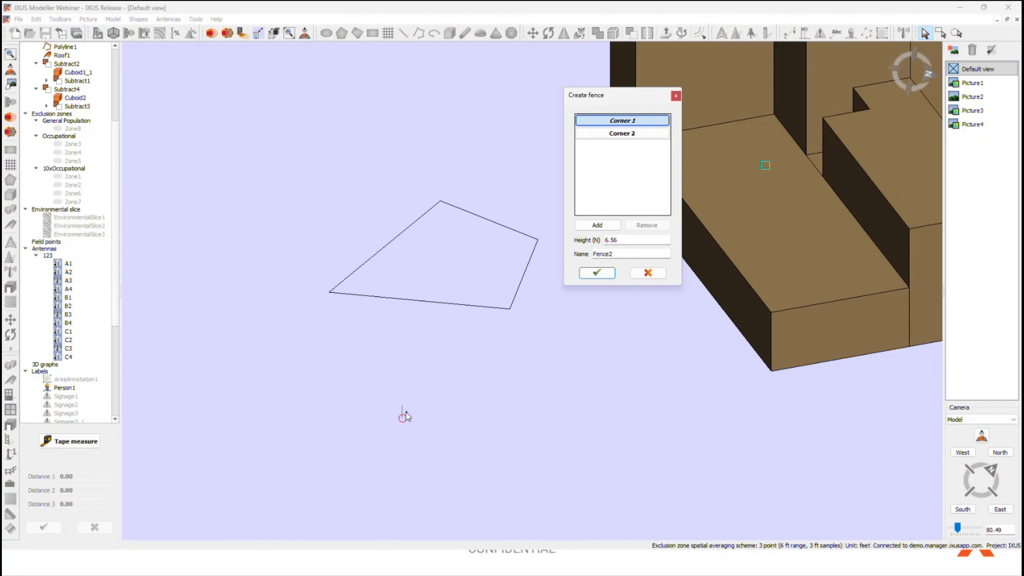
left_click(402, 338)
left_click(496, 341)
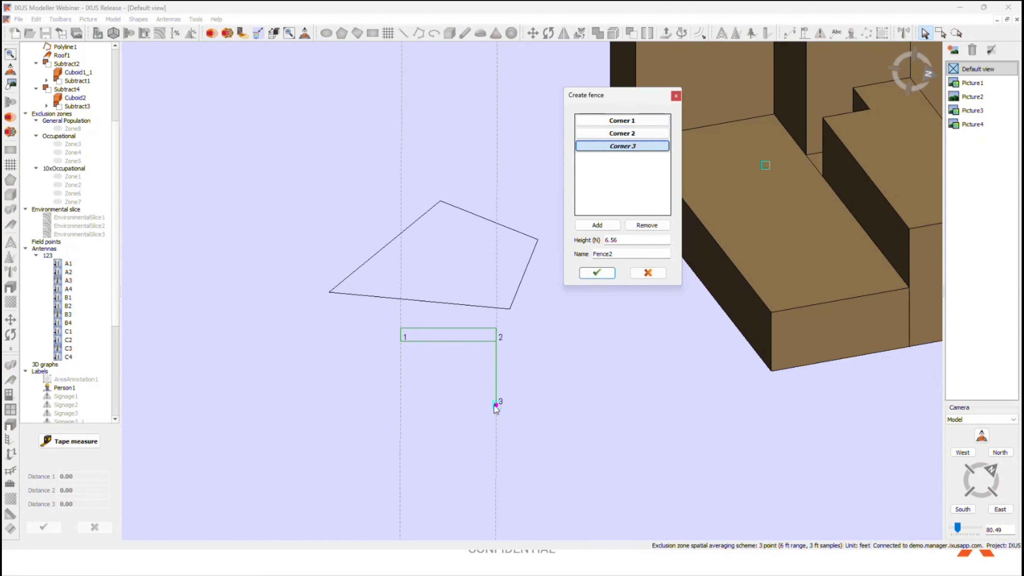
left_click(496, 404)
left_click(400, 405)
middle_click_drag(387, 343, 400, 325)
left_click(400, 324)
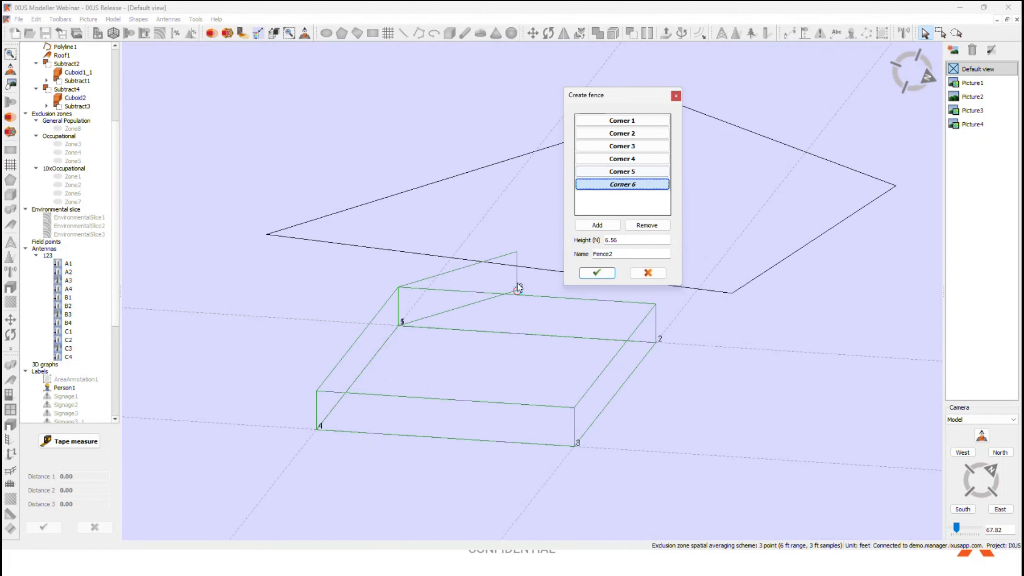
left_click(604, 275)
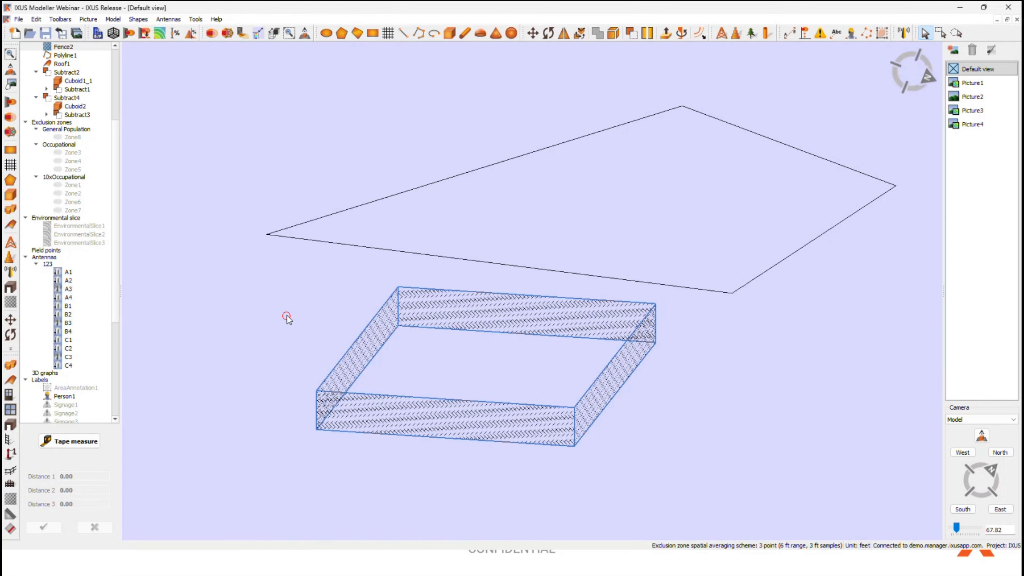
scroll(27, 385, "down", 1)
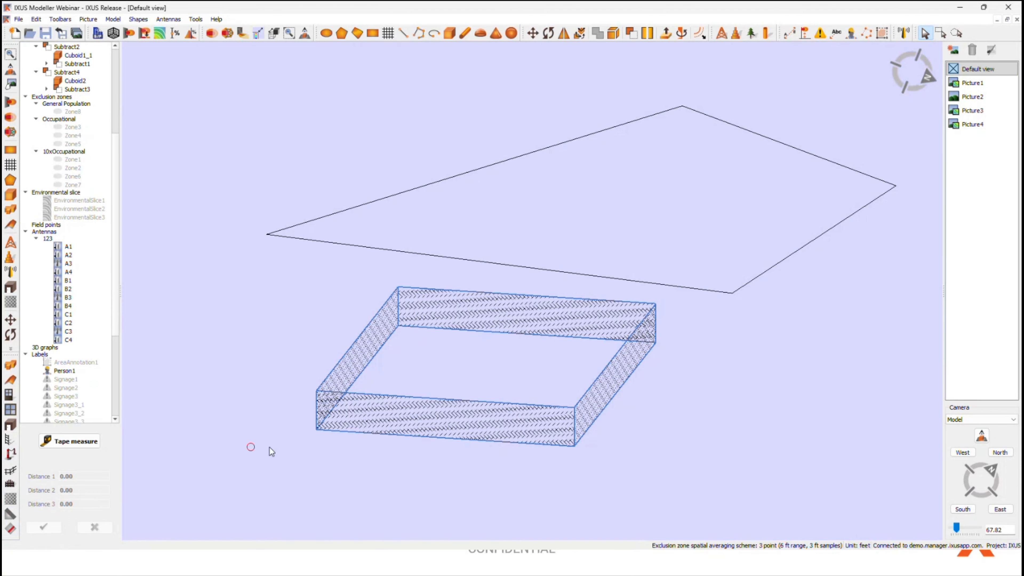
scroll(270, 448, "down", 3)
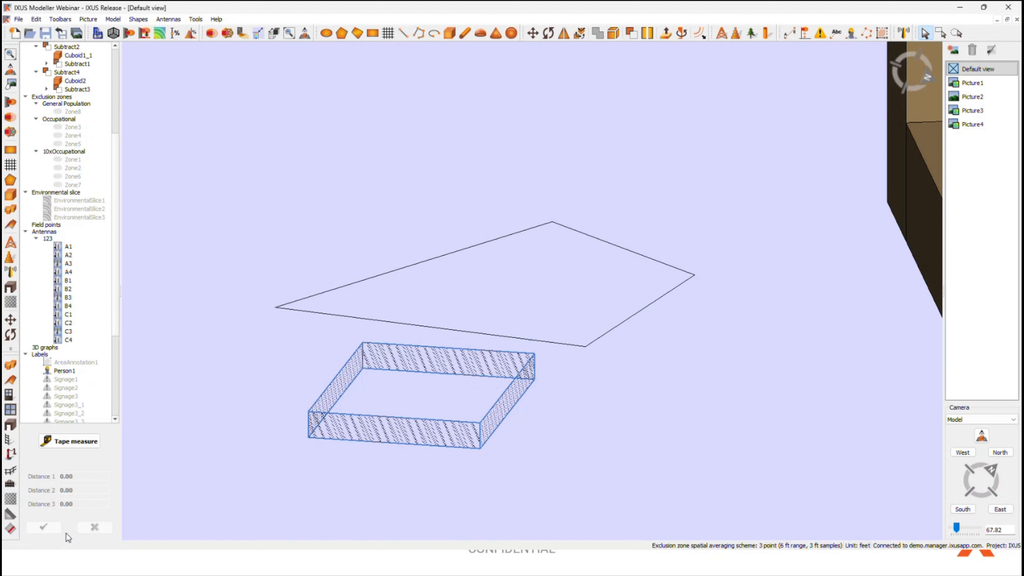
left_click(319, 132)
middle_click_drag(346, 238, 470, 249)
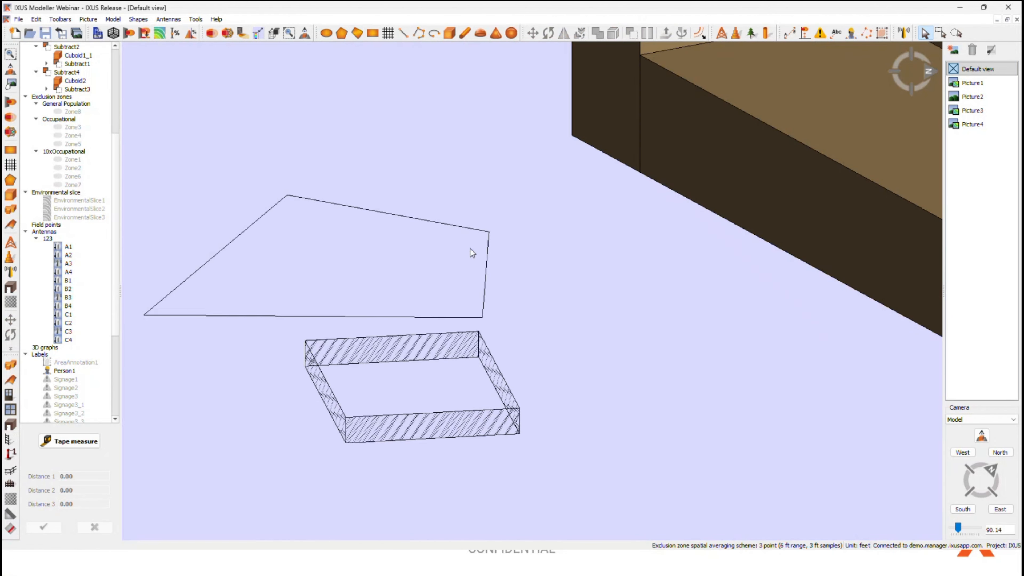
left_click(343, 36)
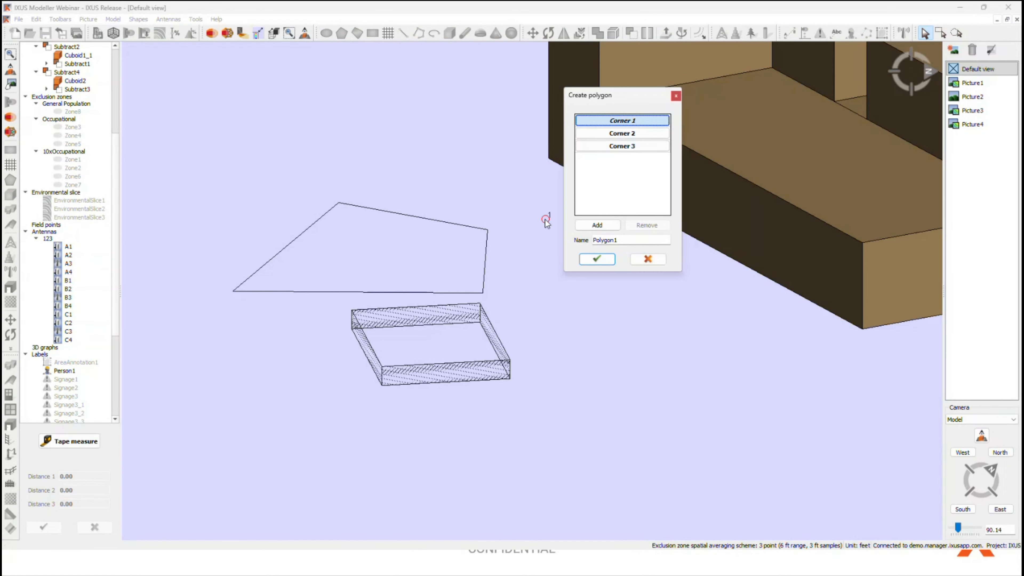
left_click(580, 318)
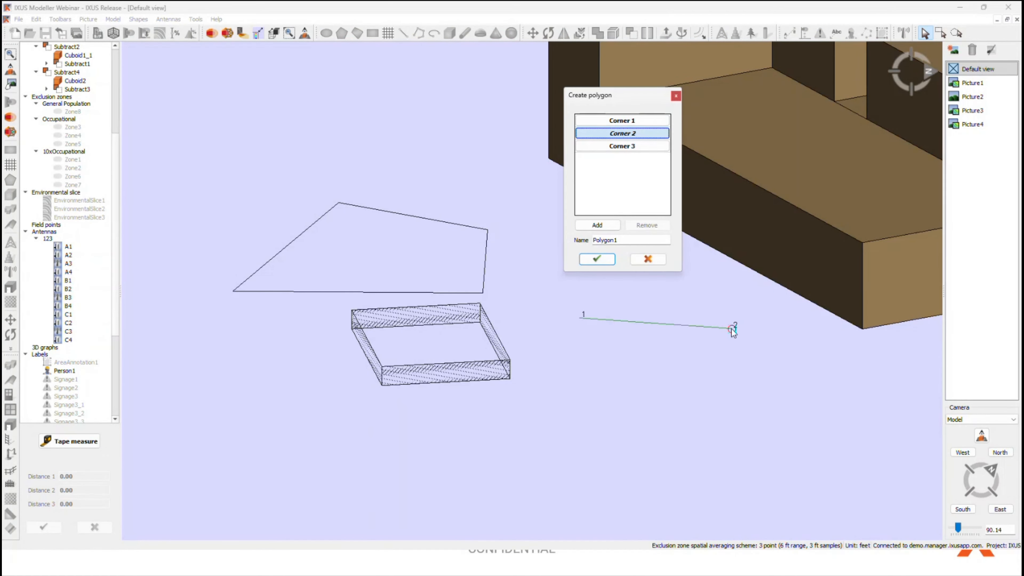
left_click(730, 327)
left_click(676, 430)
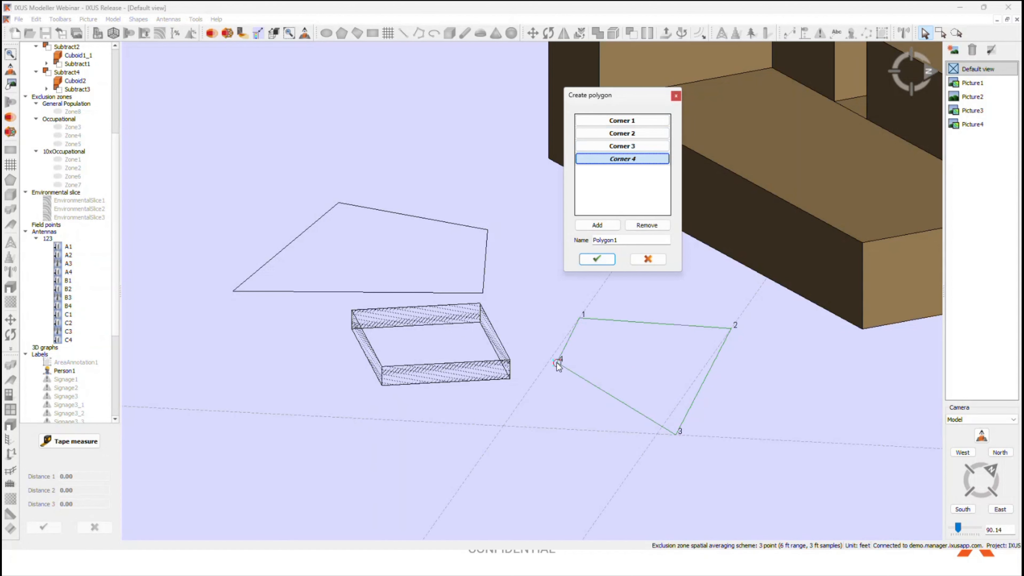
left_click(532, 384)
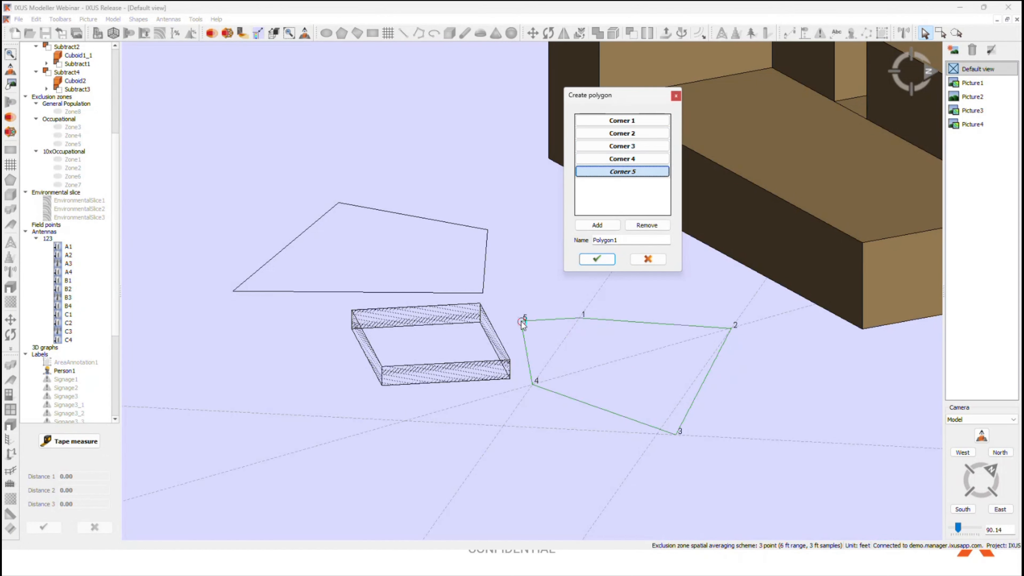
left_click(521, 321)
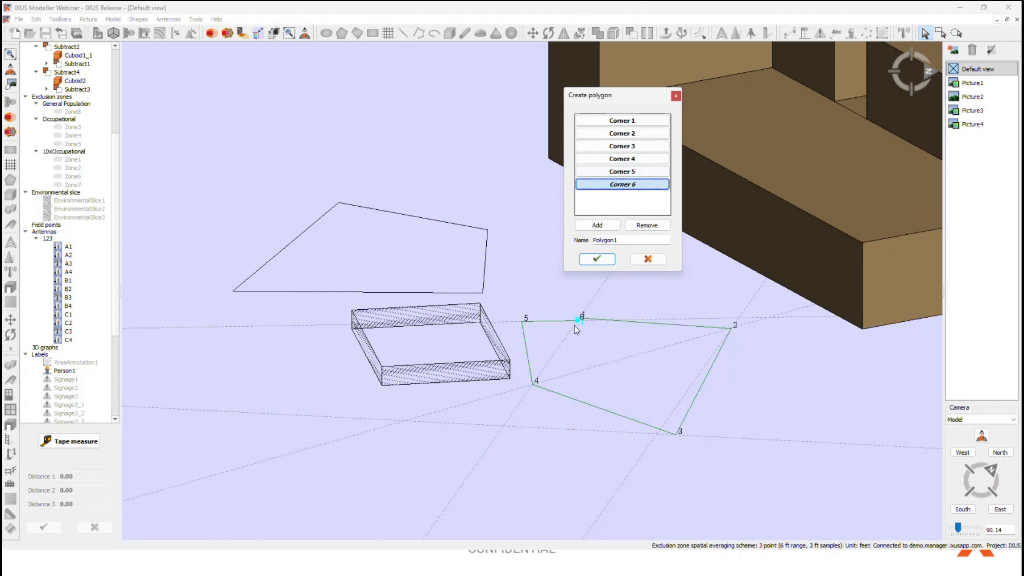
left_click(648, 259)
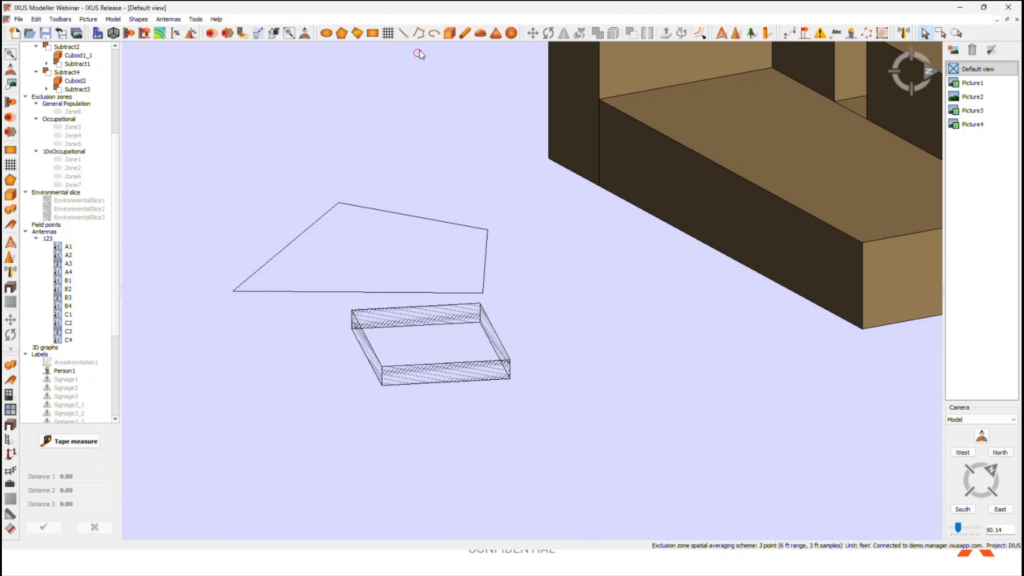
Step: Show the hidden EnvironmentalSlice1 on the roof of the low building
left_click(416, 39)
mouse_move(334, 199)
middle_mouse_down()
mouse_move(512, 274)
mouse_move(489, 317)
mouse_move(271, 254)
middle_mouse_up()
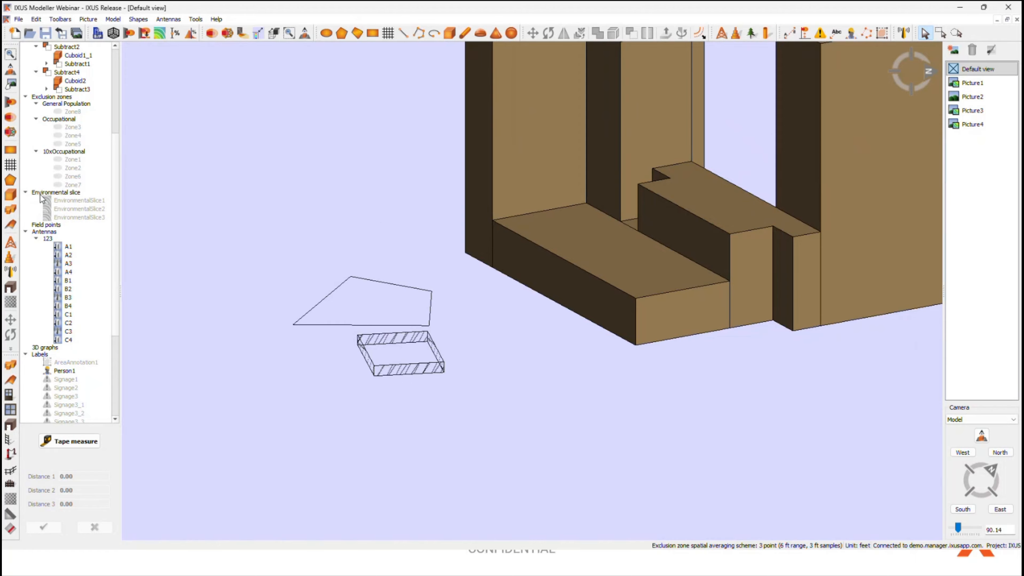
right_click(96, 200)
left_click(110, 206)
scroll(577, 275, "up", 5)
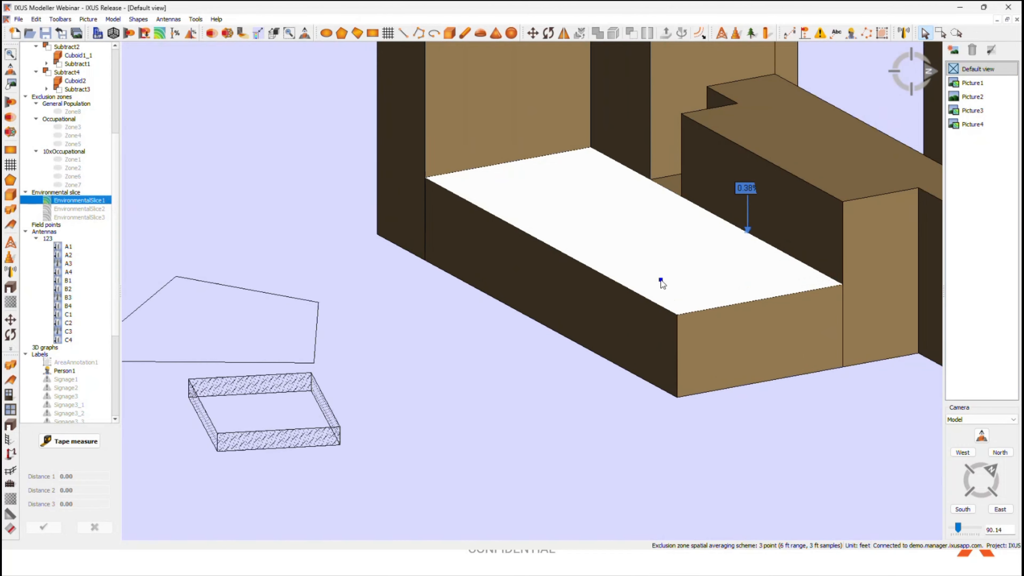
scroll(661, 280, "up", 5)
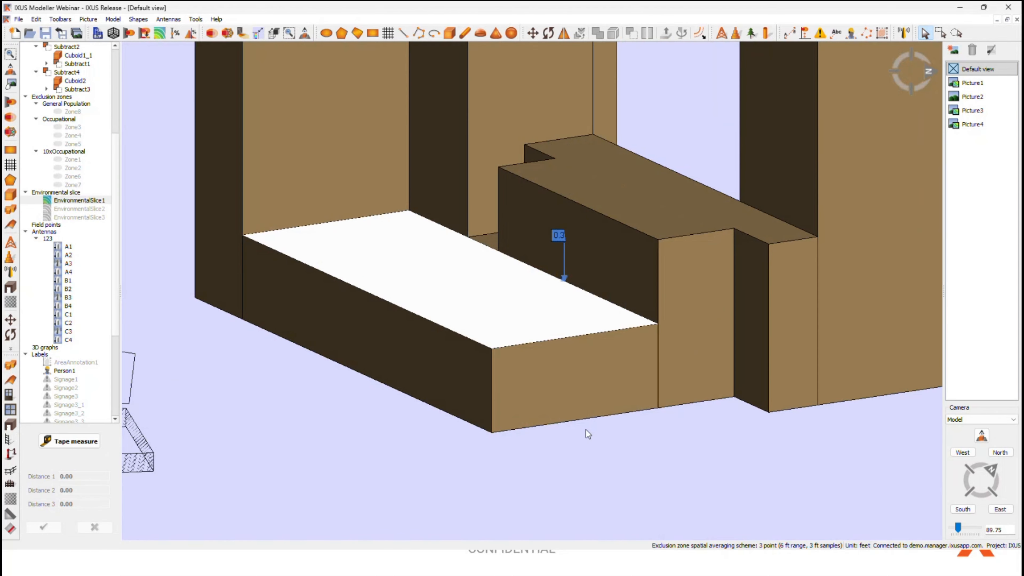
scroll(576, 367, "up", 6)
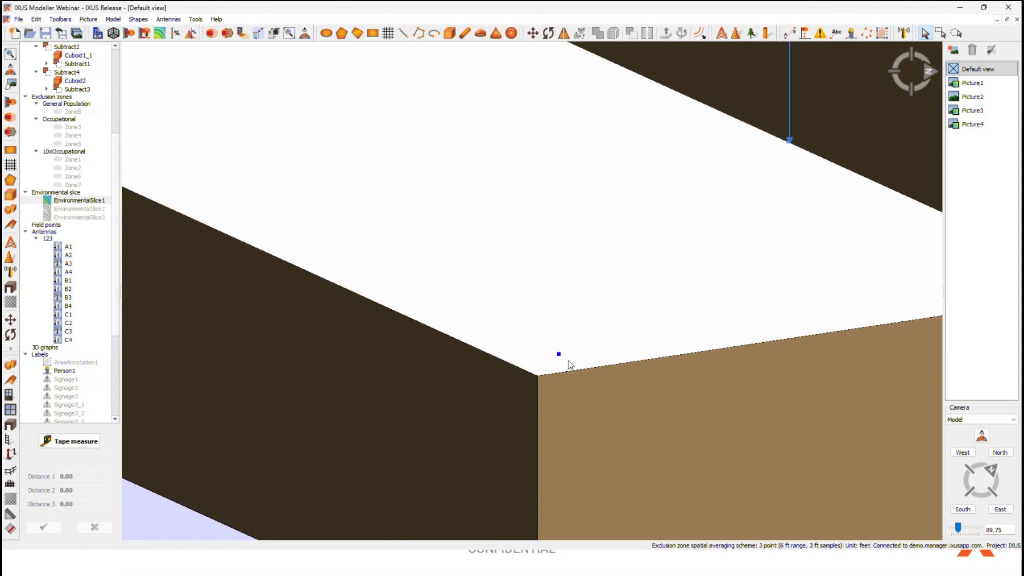
Step: Examine EnvironmentalSlice1 on the low roof edge-on, at an angle and from above, selecting it to reveal its mesh
middle_click_drag(568, 360, 531, 374)
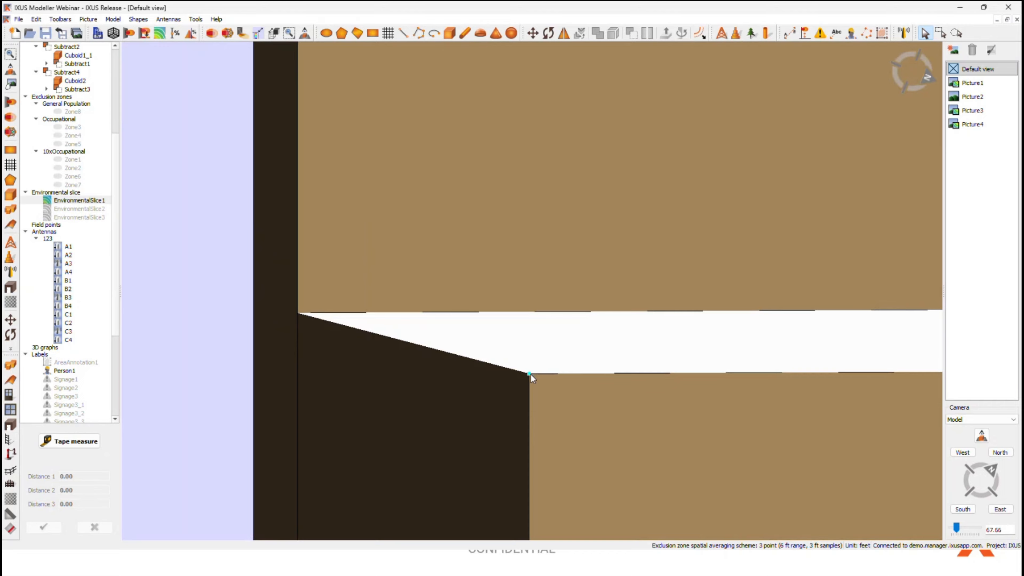
left_click(536, 390)
middle_click_drag(637, 398, 725, 435)
left_click(490, 446)
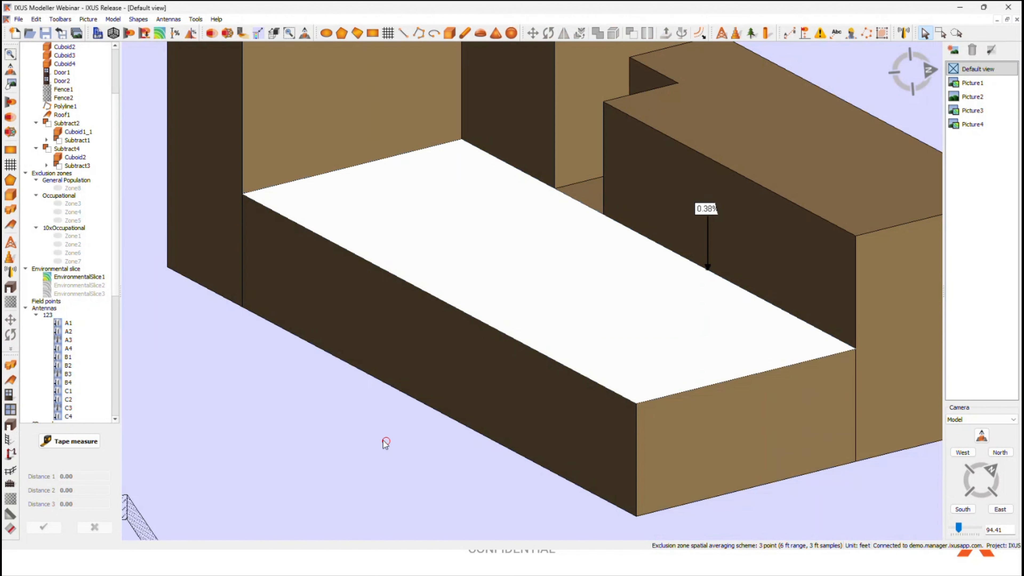
middle_click_drag(384, 442, 633, 433)
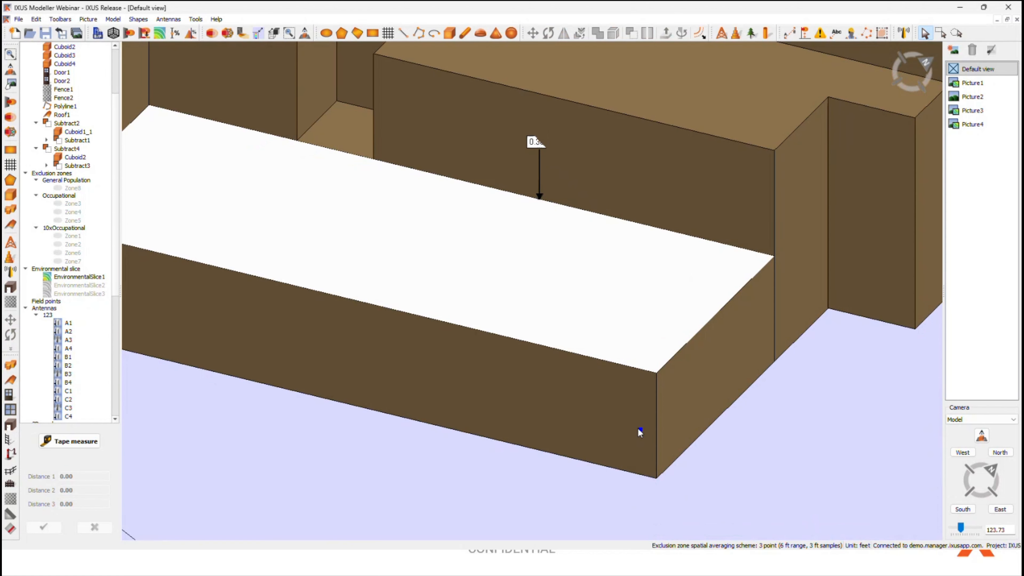
left_click(612, 324)
middle_click_drag(612, 325, 637, 332)
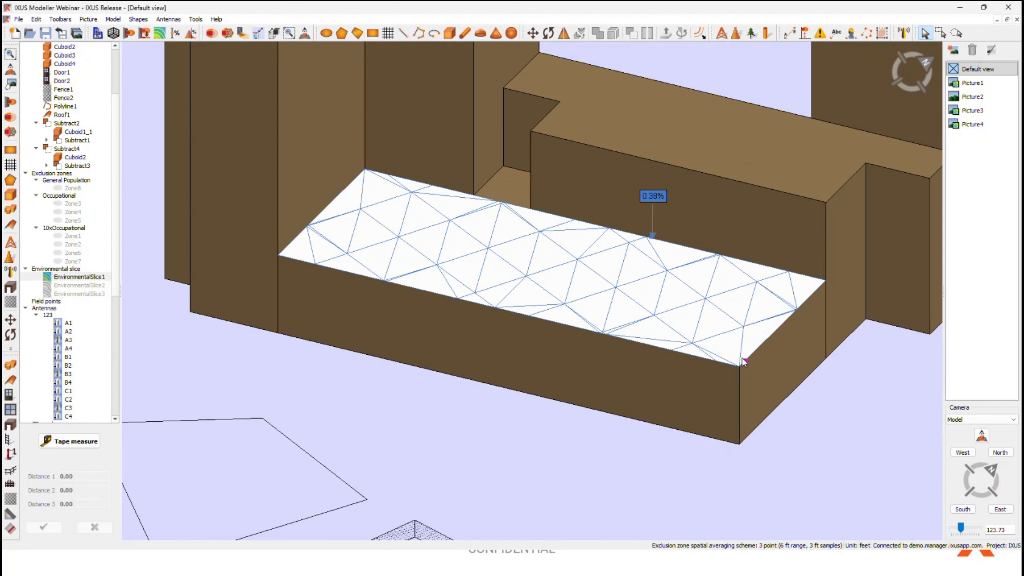
middle_click_drag(728, 369, 715, 398)
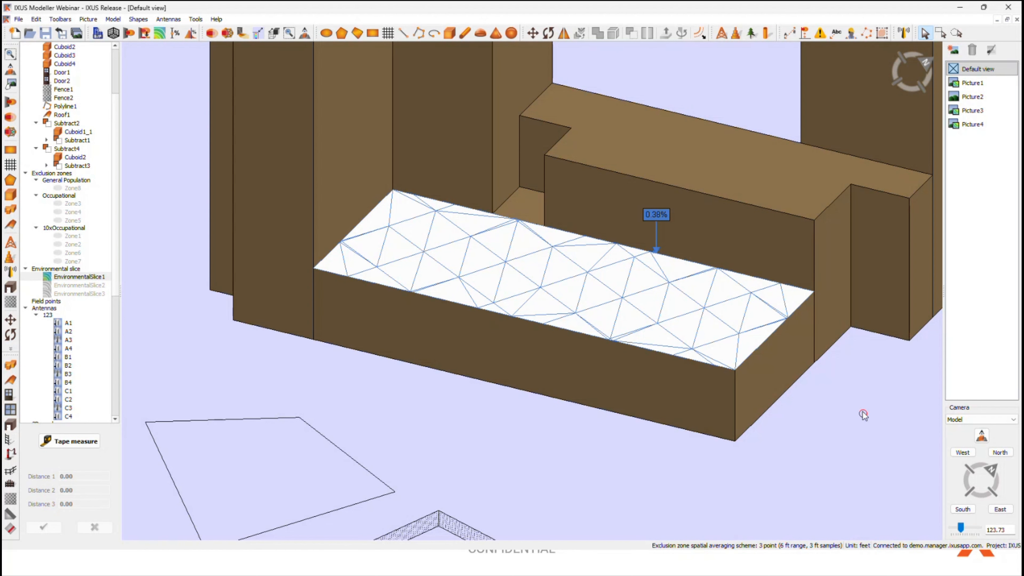
middle_click_drag(863, 415, 754, 444)
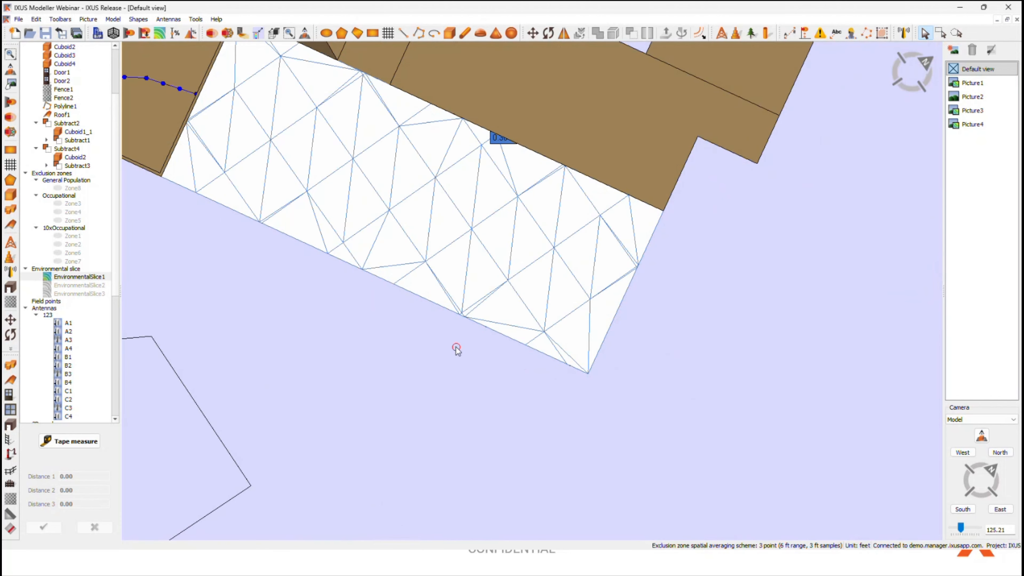
middle_click_drag(456, 348, 630, 471)
Step: Show the hidden EnvironmentalSlice3 on the main building's rooftop
middle_click_drag(706, 349, 408, 339)
middle_click_drag(342, 69, 263, 184)
scroll(274, 200, "up", 3)
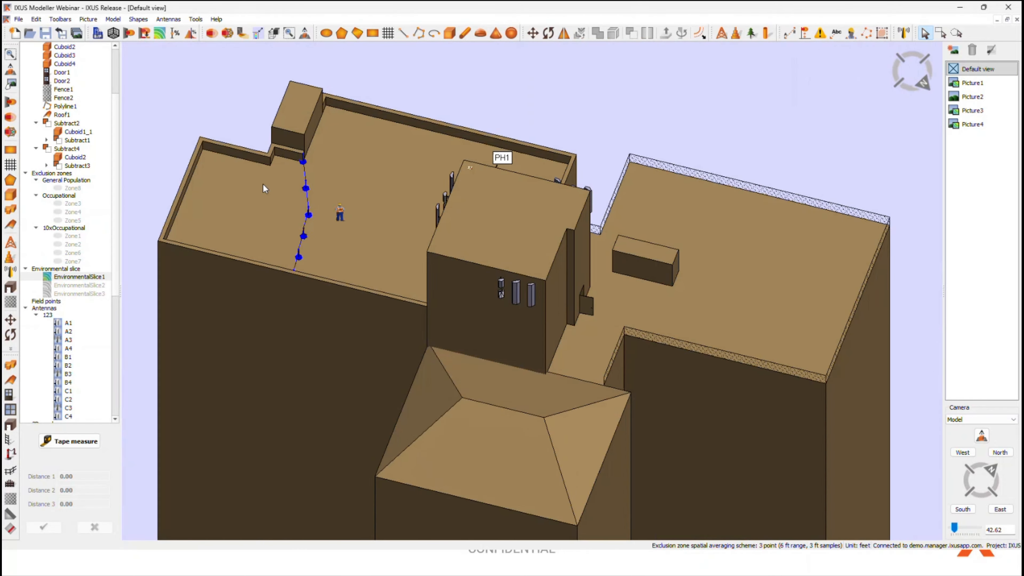
left_click(76, 294)
right_click(76, 294)
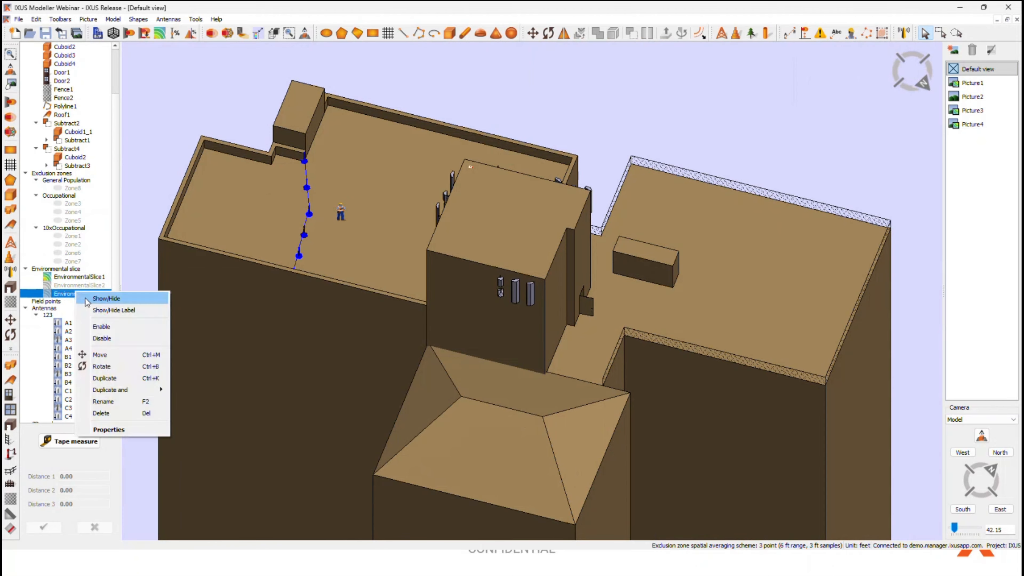
left_click(87, 297)
middle_click_drag(360, 133, 264, 348)
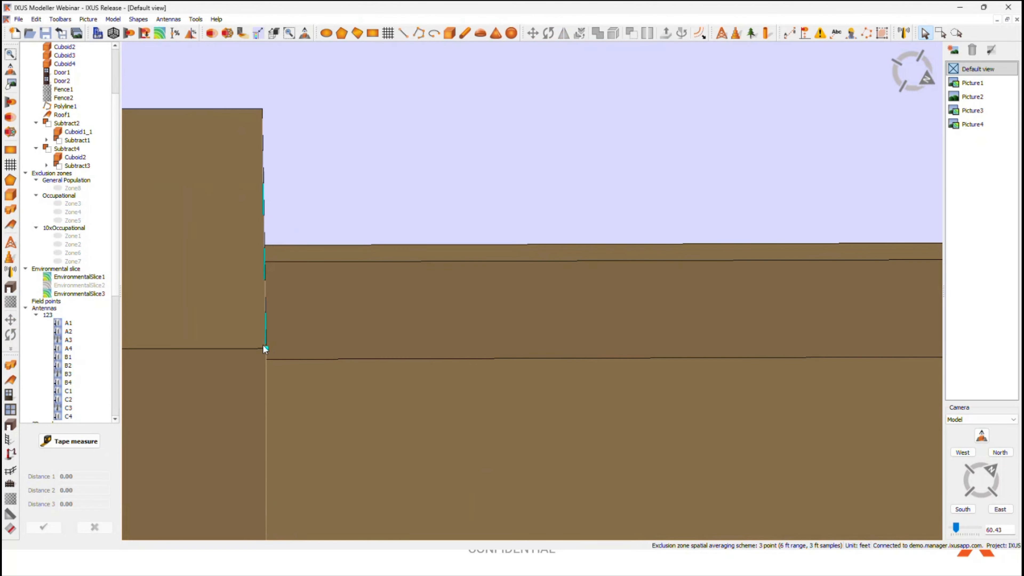
Step: Show the hidden EnvironmentalSlice2 on the small box at the edge of the main rooftop
middle_click_drag(438, 388, 226, 325)
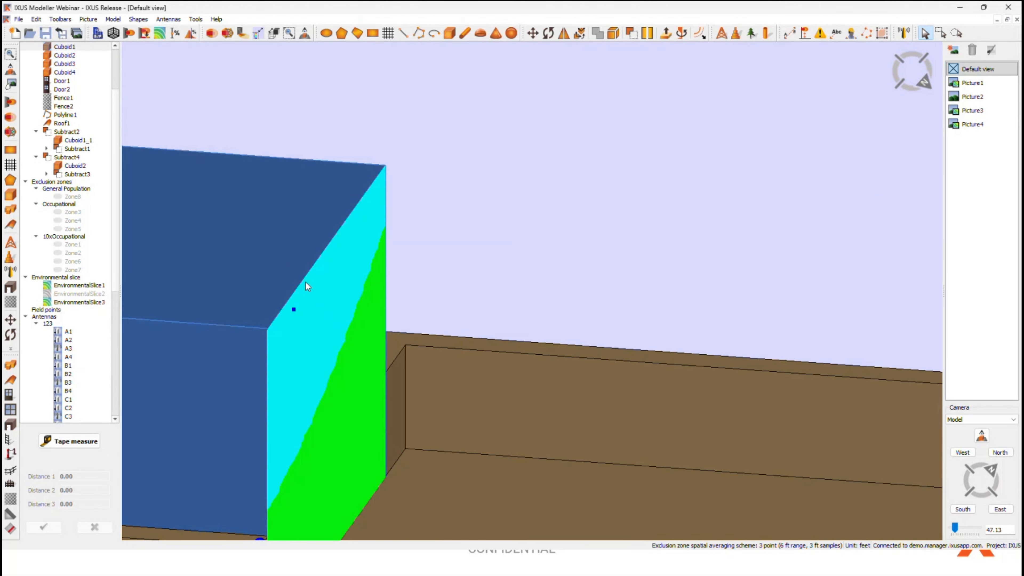
middle_click_drag(431, 298, 634, 322)
right_click(90, 293)
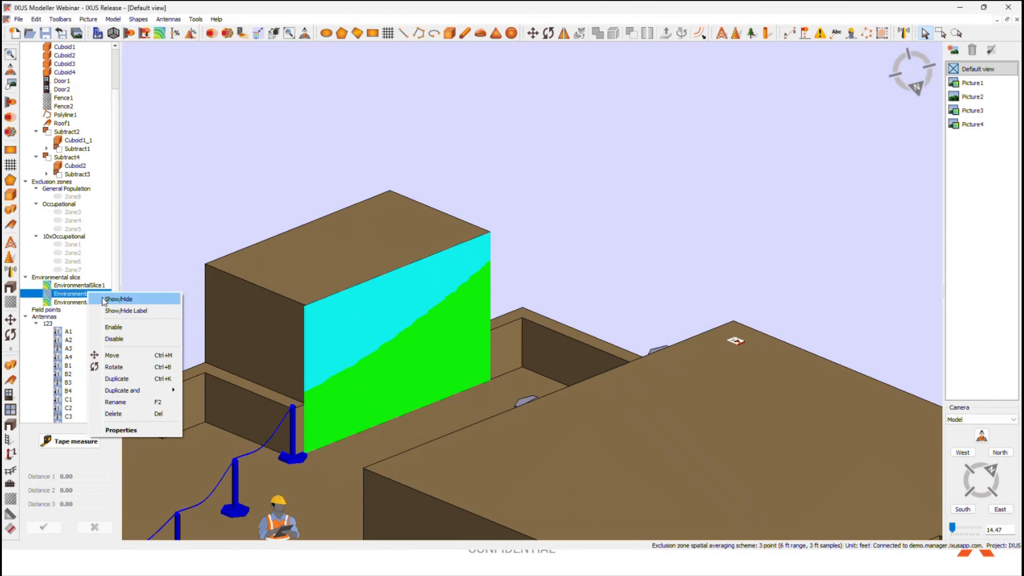
left_click(112, 298)
Step: Examine the environmental slices on the rooftop box, the barrier and the warning sign on the tower roof from several angles
middle_click_drag(645, 286, 365, 263)
scroll(365, 264, "down", 5)
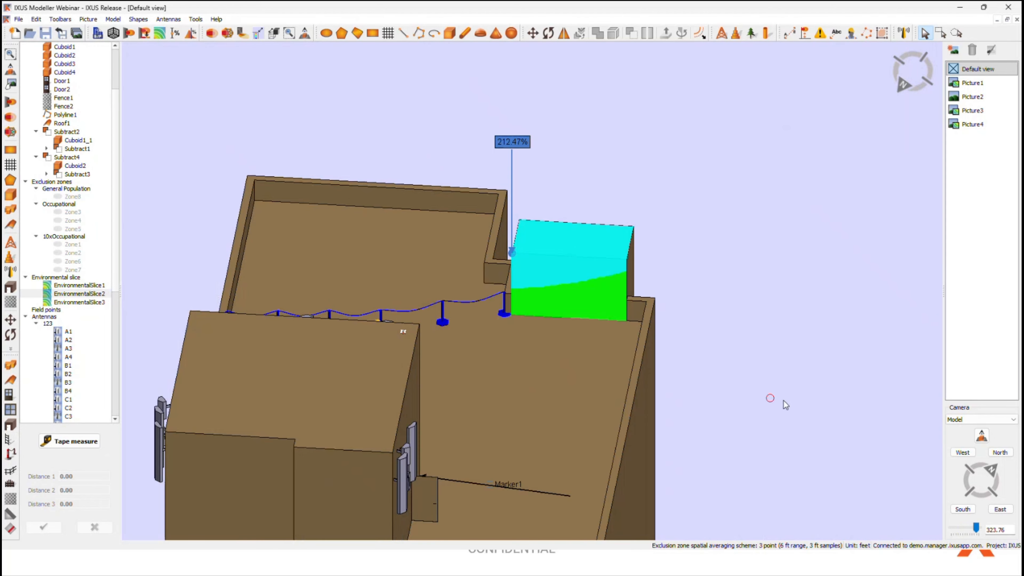
scroll(647, 355, "down", 2)
middle_click_drag(783, 400, 610, 408)
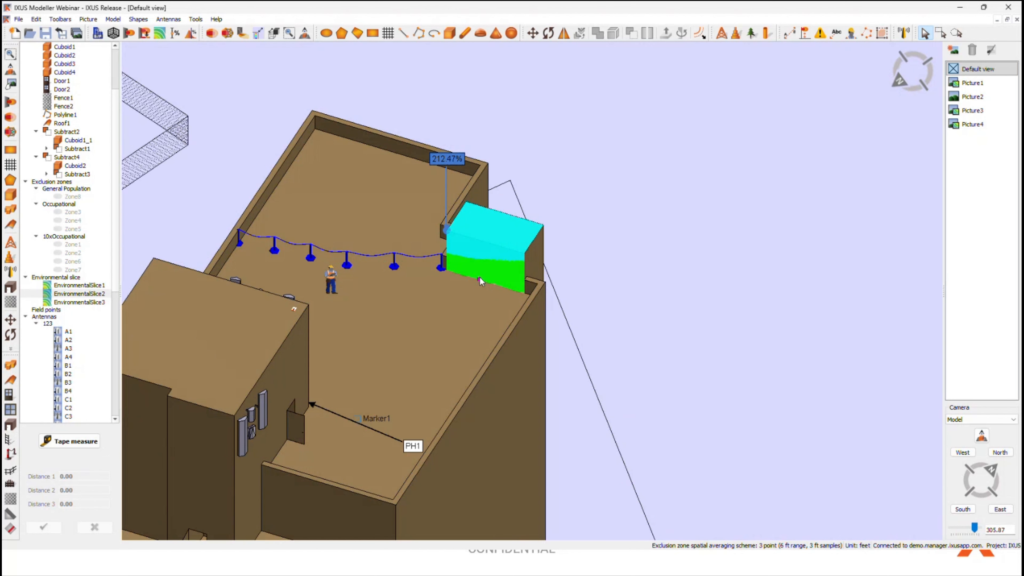
middle_click_drag(391, 397, 466, 347)
scroll(444, 337, "up", 5)
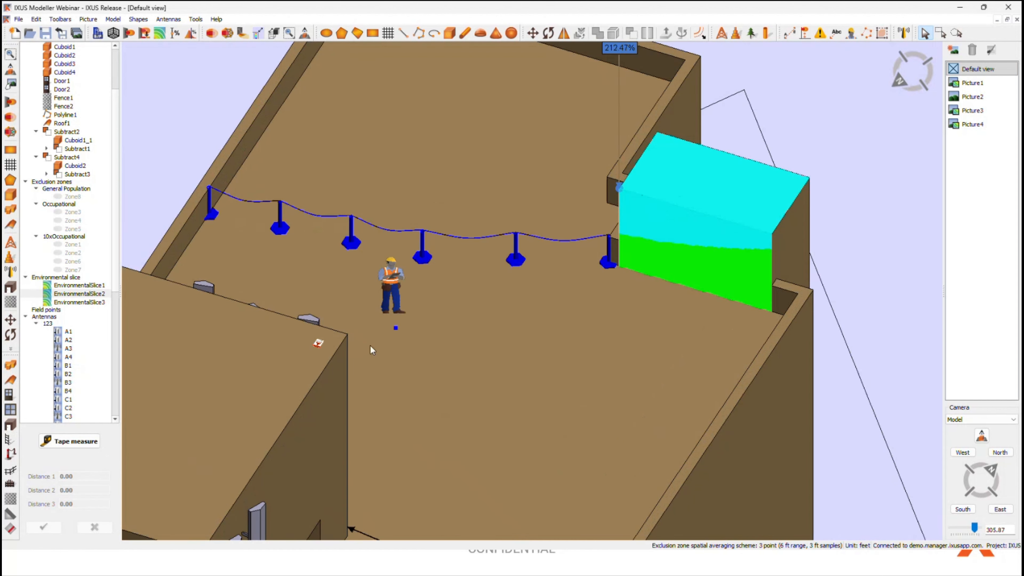
scroll(439, 279, "up", 3)
middle_click_drag(440, 278, 97, 375)
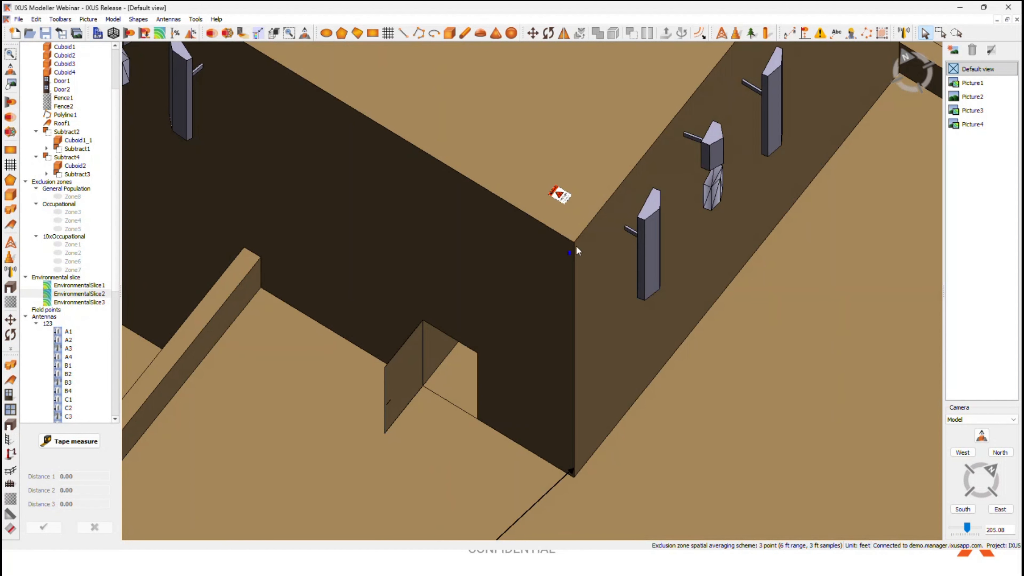
middle_click_drag(576, 244, 556, 299)
scroll(580, 256, "down", 2)
middle_click_drag(758, 365, 572, 304)
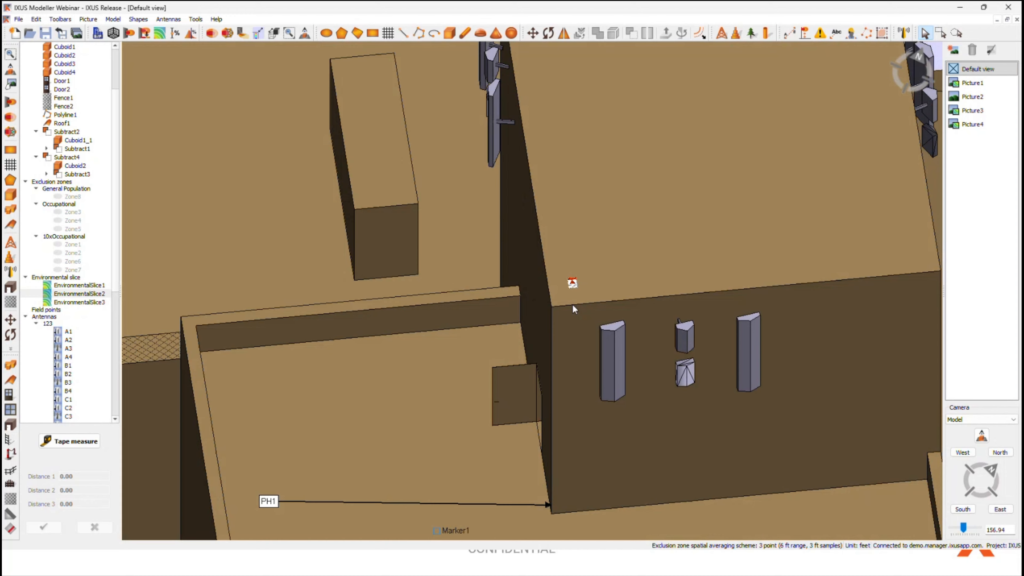
left_click(572, 283)
double_click(573, 284)
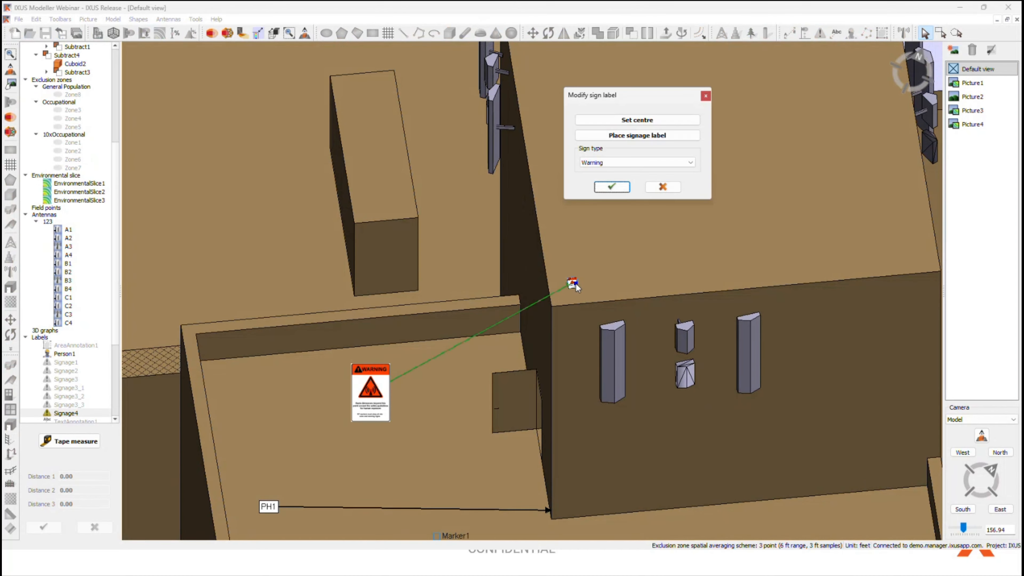
left_click(675, 188)
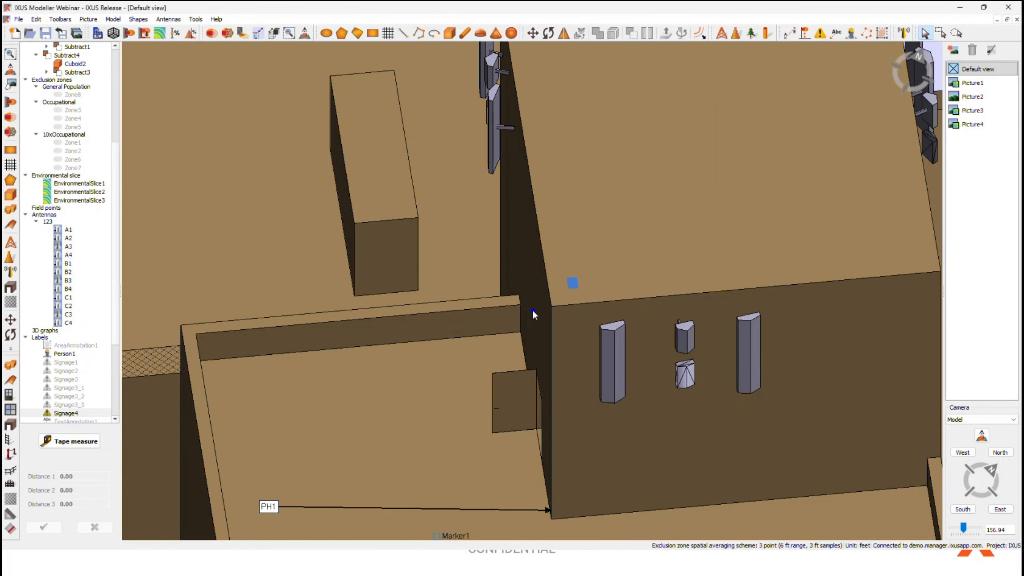
Step: Show the label of the warning sign Signage4 on the tower roof, view it from above and deselect it
right_click(571, 298)
left_click(598, 304)
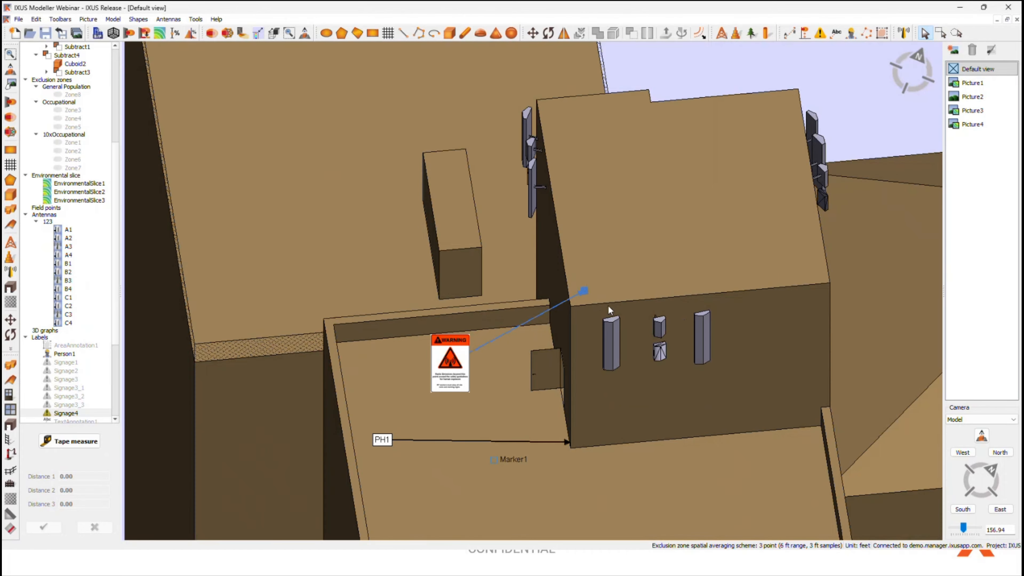
left_click(982, 437)
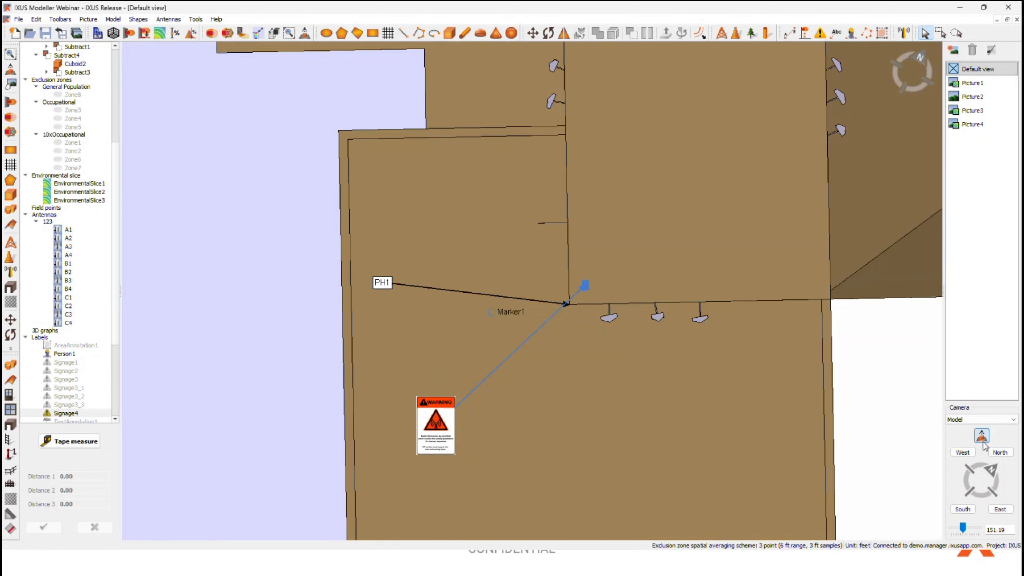
middle_click_drag(730, 335, 565, 403)
scroll(566, 403, "down", 2)
left_click(775, 480)
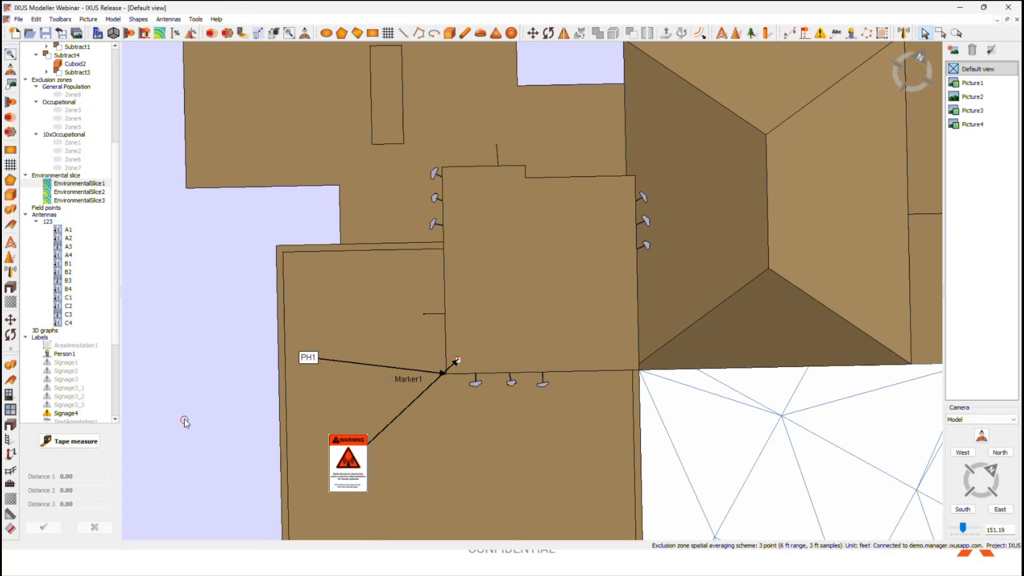
Step: Reposition the warning sign's label from the lower roof onto the tower roof in the top view
left_click_drag(348, 463, 545, 231)
left_click_drag(466, 229, 580, 225)
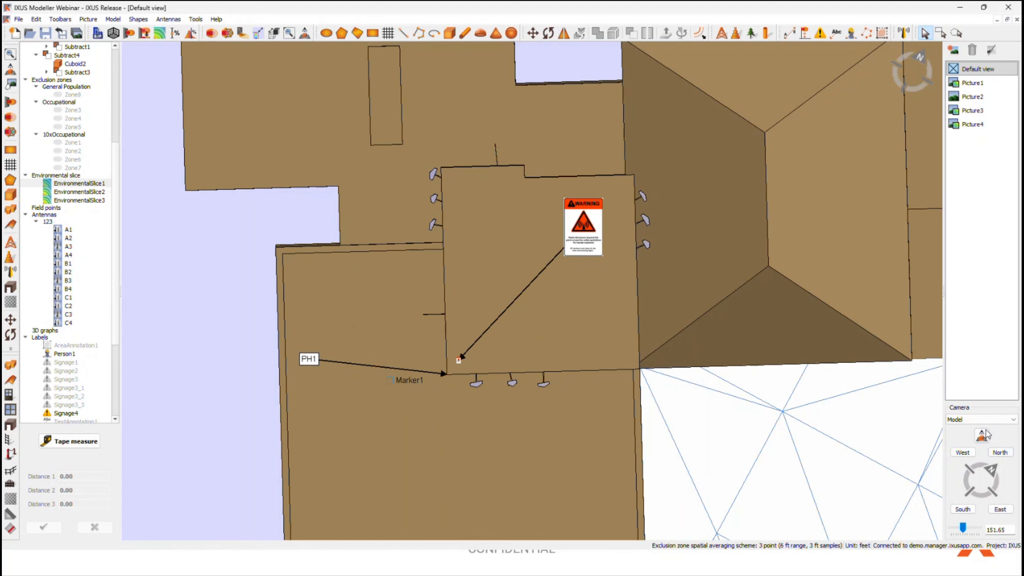
left_click_drag(583, 225, 551, 242)
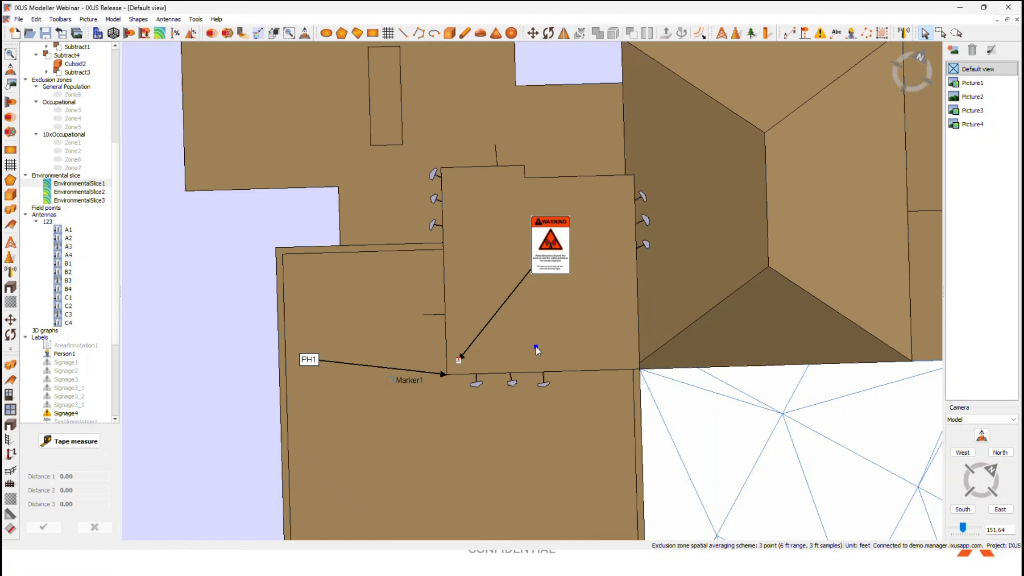
Step: Reposition the warning sign's label in perspective, first to one side of the tower and finally above its far roof corner
scroll(537, 350, "down", 2)
middle_click_drag(546, 377, 208, 215)
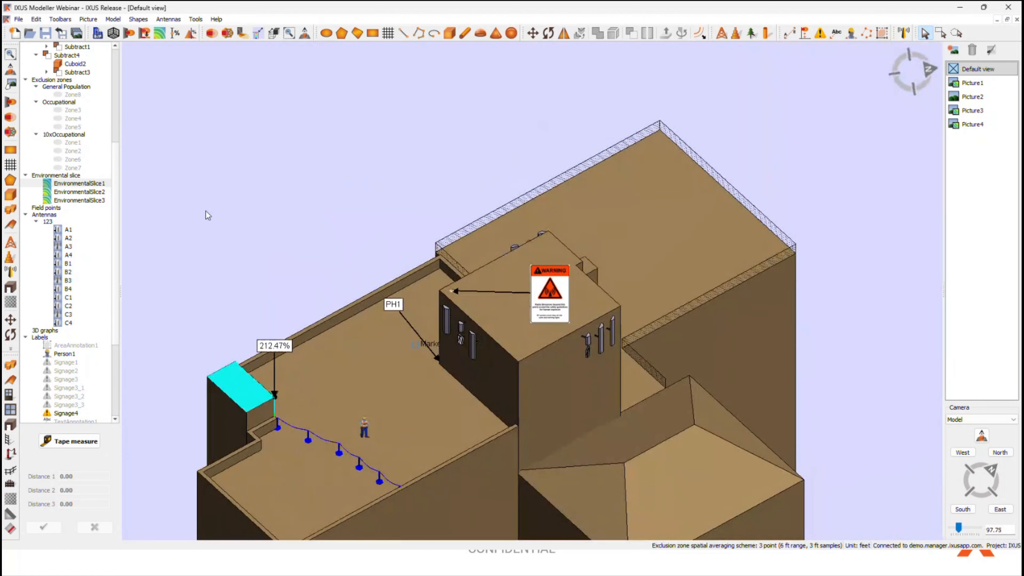
scroll(364, 289, "up", 3)
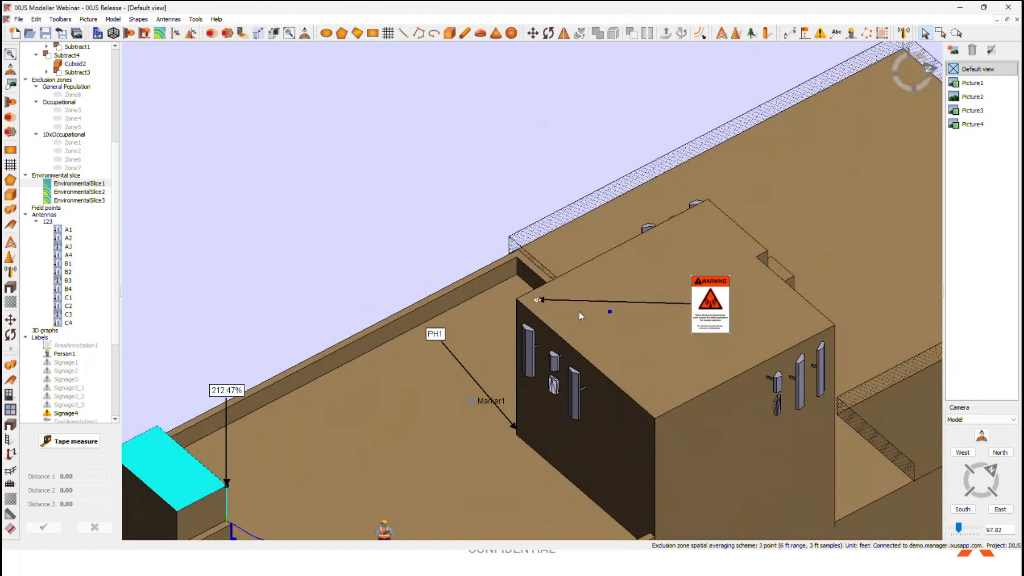
middle_click_drag(726, 373, 646, 324)
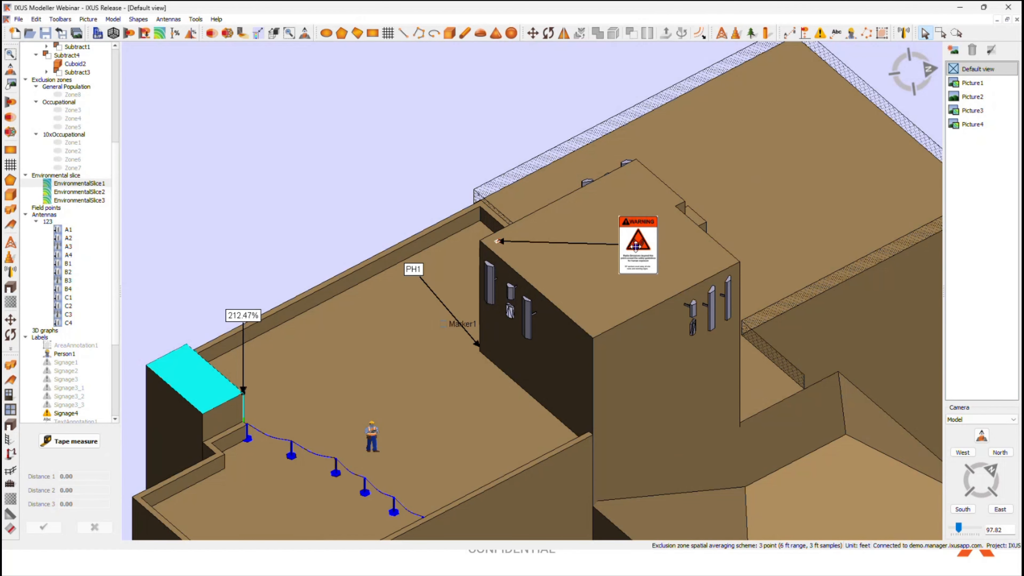
middle_click_drag(621, 359, 634, 294)
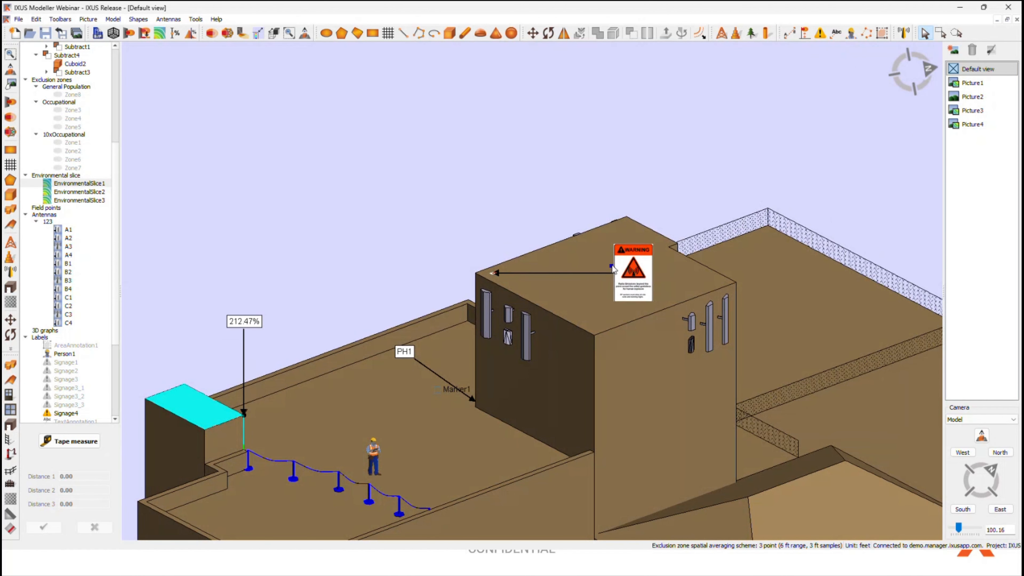
middle_click_drag(584, 346, 590, 300)
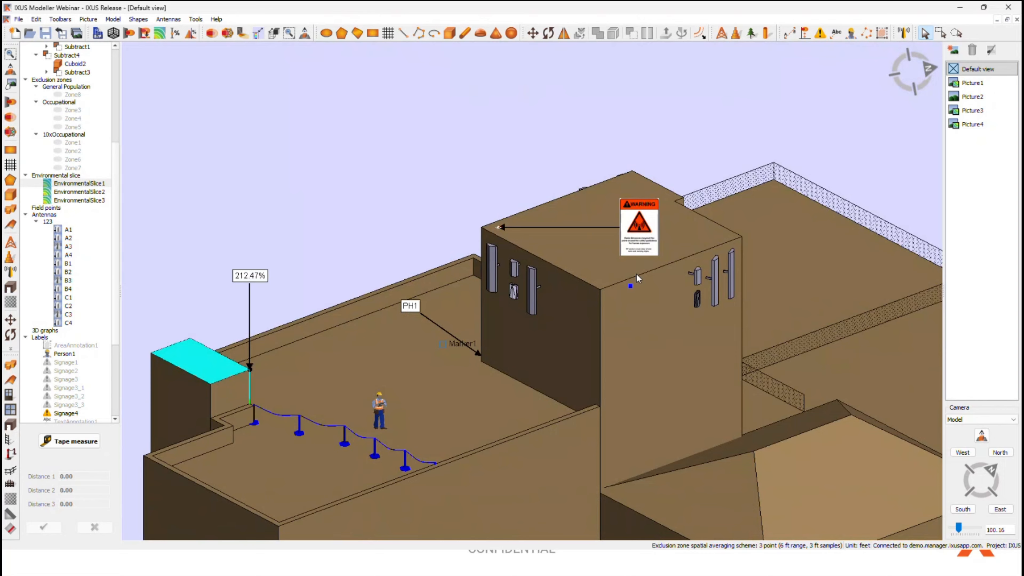
left_click_drag(640, 236, 281, 136)
middle_click_drag(403, 193, 479, 257)
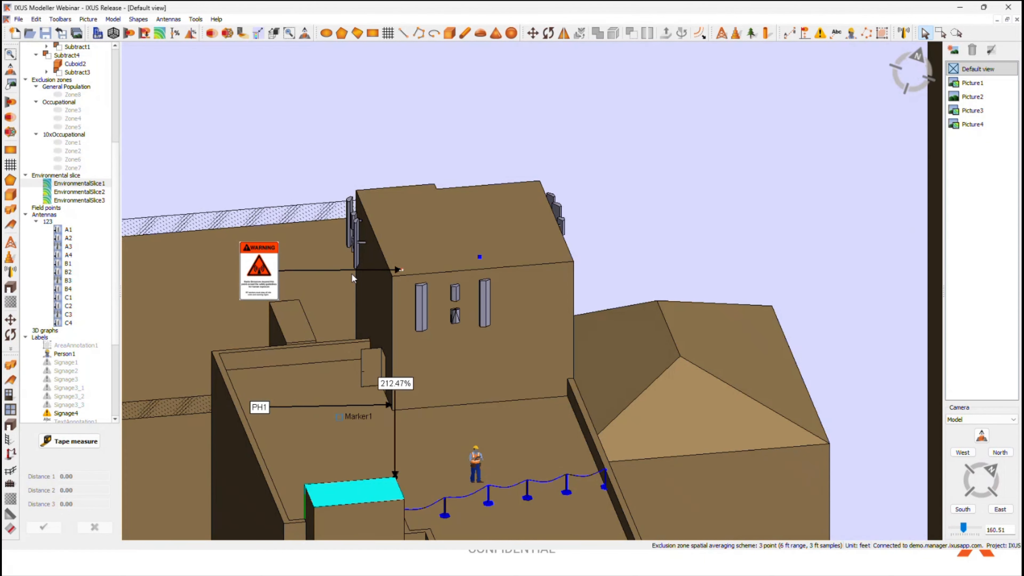
left_click_drag(259, 270, 632, 147)
scroll(434, 224, "down", 2)
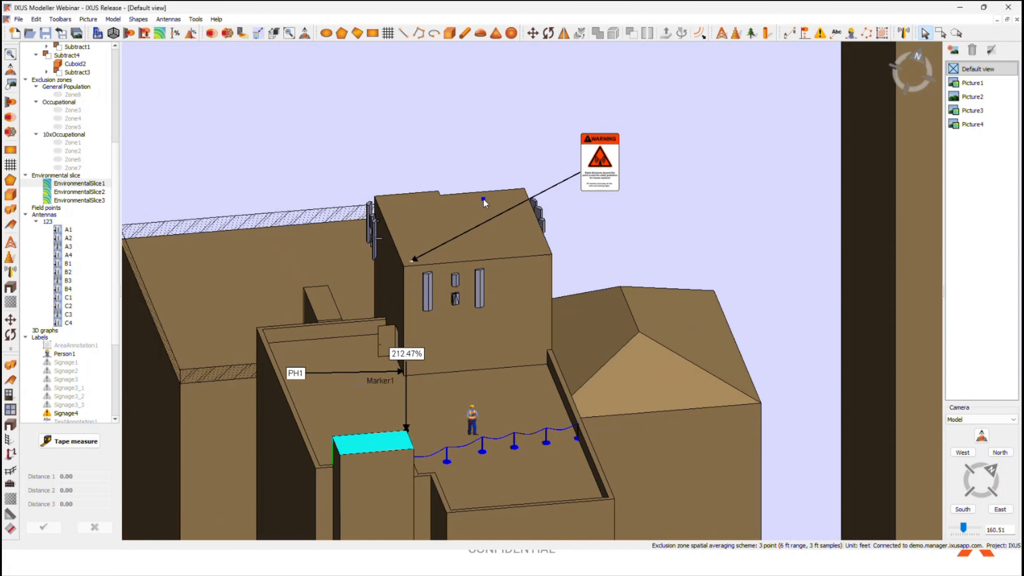
middle_click_drag(628, 346, 506, 384)
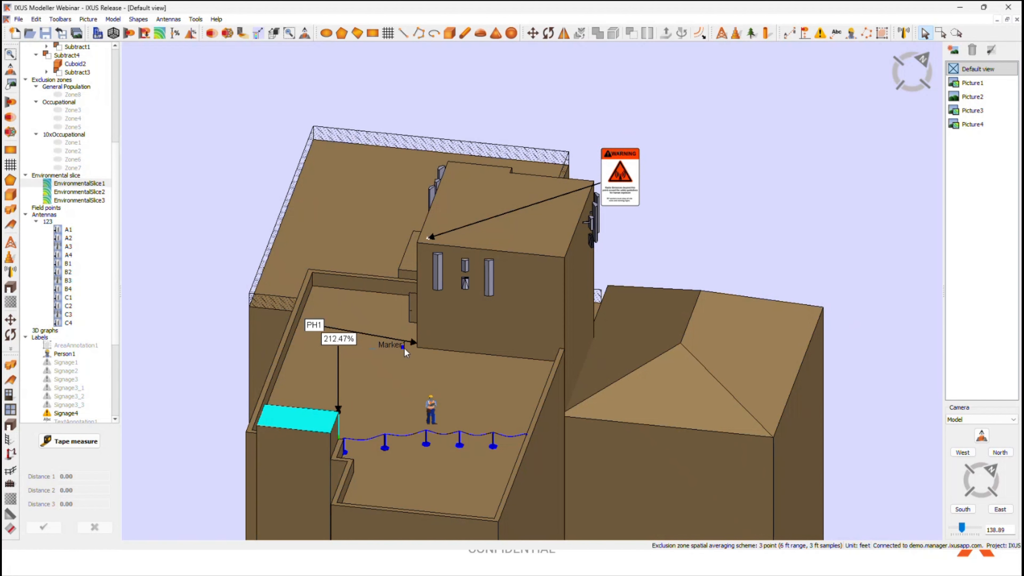
Step: Hide the label of the warning sign Signage4, leaving only the sign itself on the tower roof
scroll(410, 335, "up", 3)
left_click(842, 70)
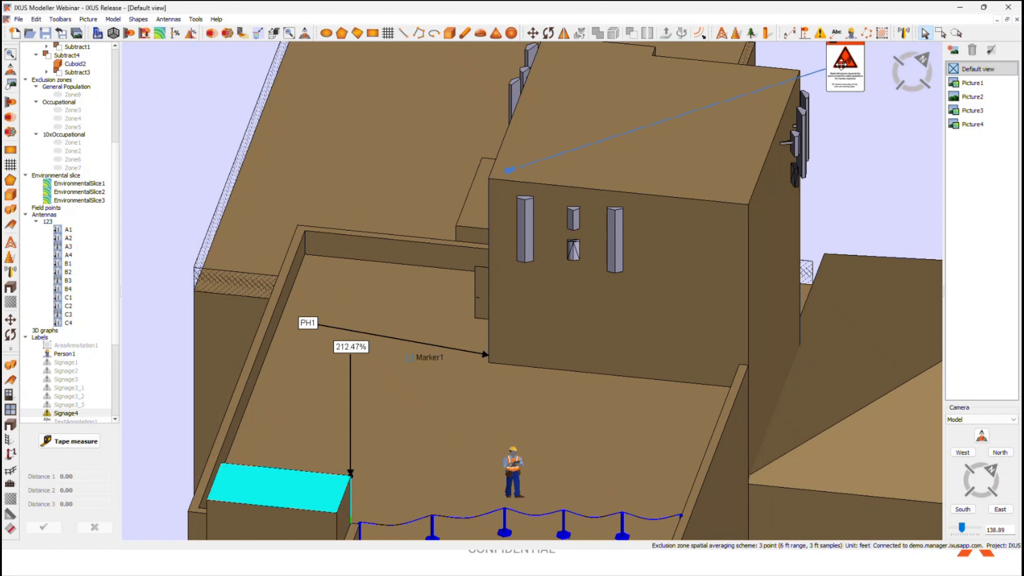
right_click(843, 69)
left_click(879, 85)
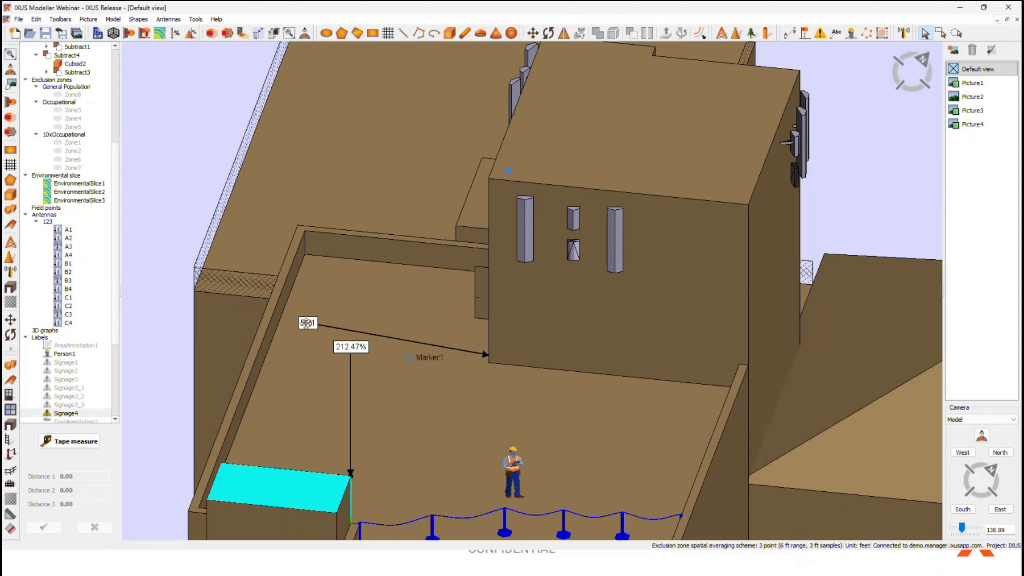
Step: Reposition the PH1 text annotation over the rooftop beside the tower corner
left_click_drag(307, 323, 307, 312)
middle_click_drag(307, 312, 395, 300)
left_click_drag(405, 297, 355, 349)
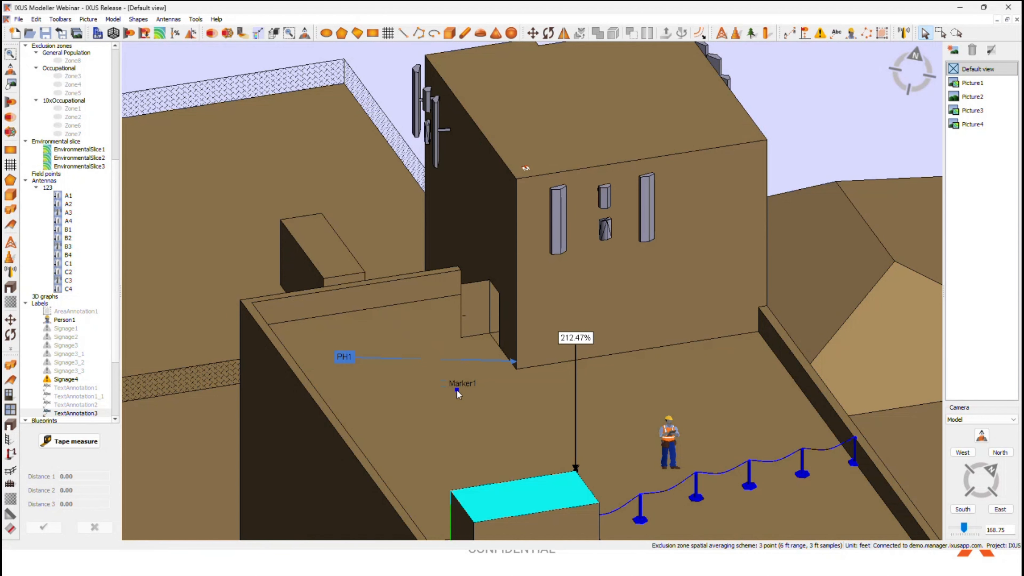
Step: Place a second marker on the rooftop floor near Marker1, in front of the tower
scroll(456, 388, "up", 5)
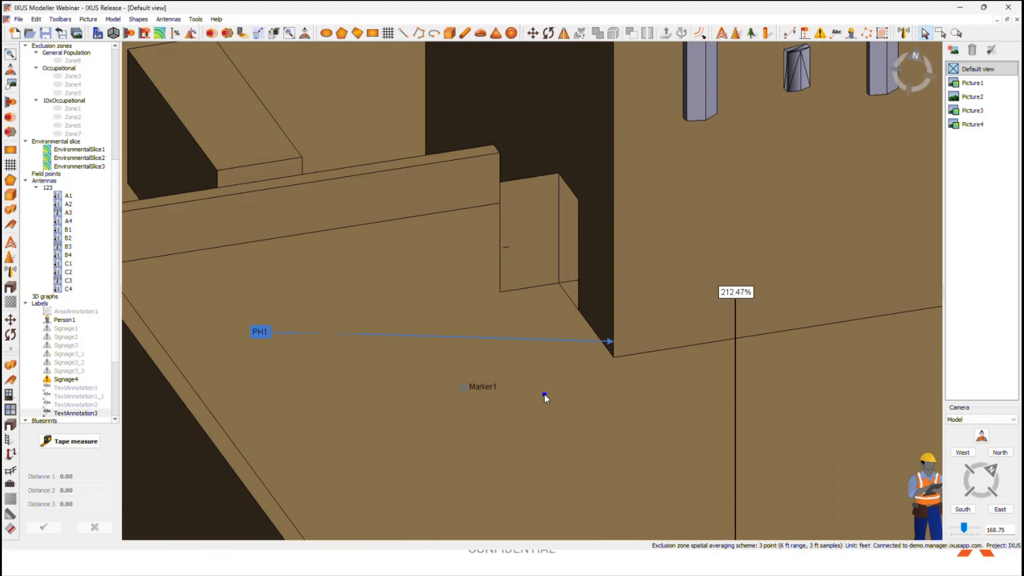
scroll(511, 392, "down", 2)
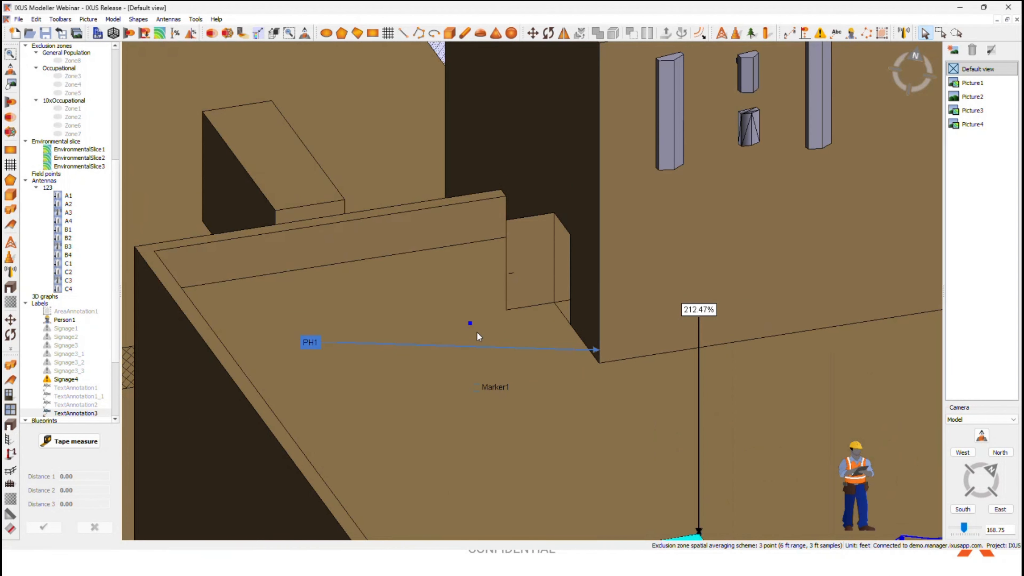
left_click(560, 415)
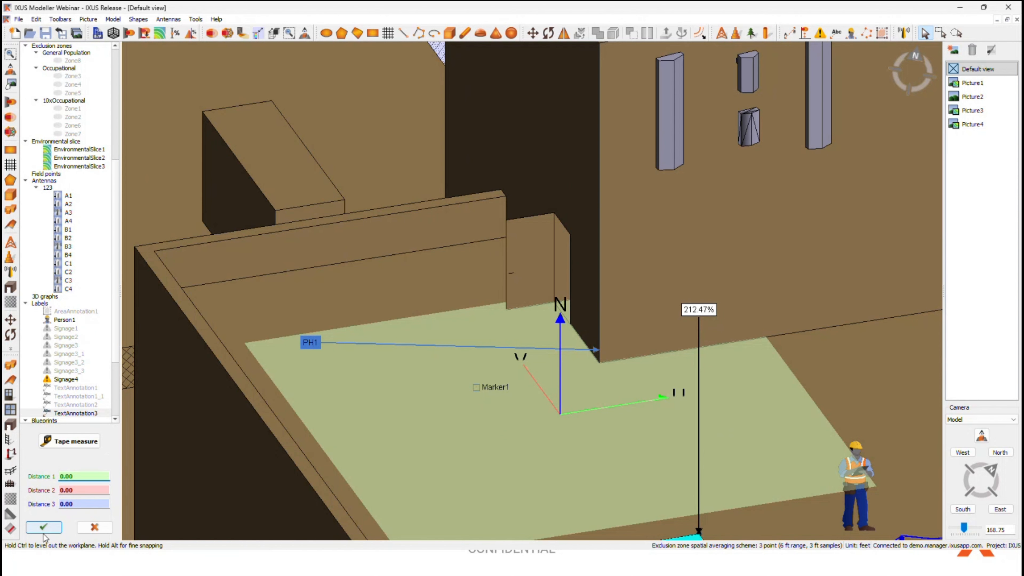
left_click(43, 526)
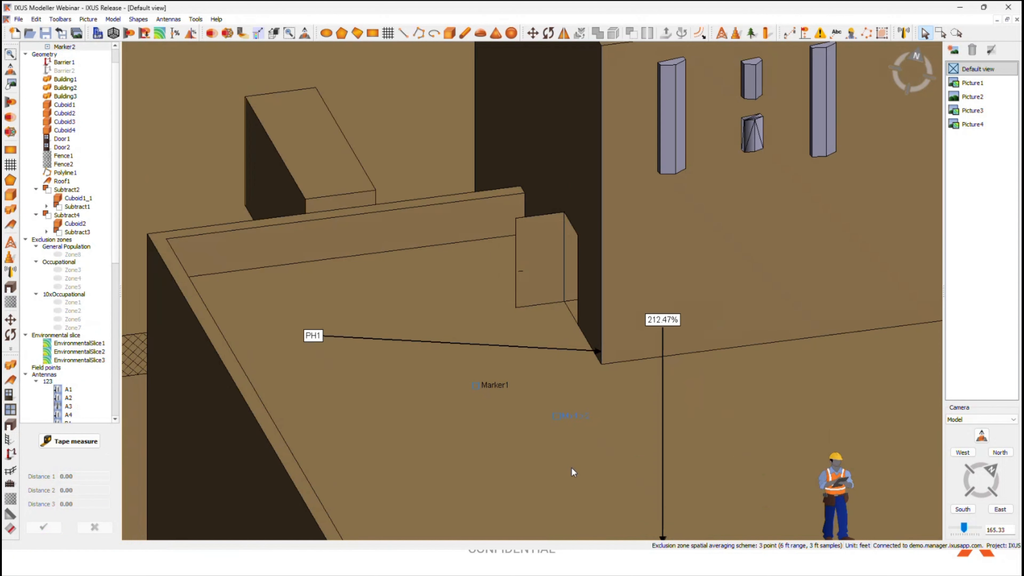
Step: Deselect the new marker and examine Marker1, Marker2 and the PH1 annotation on the rooftop from several angles
left_click(981, 439)
middle_click_drag(580, 431, 736, 472)
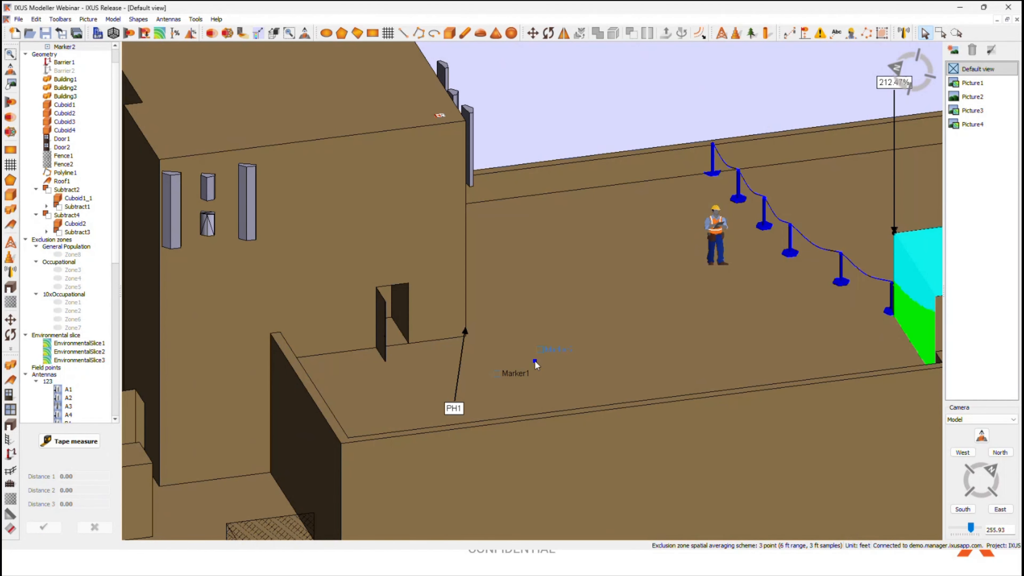
middle_click_drag(549, 390, 637, 401)
left_click(983, 439)
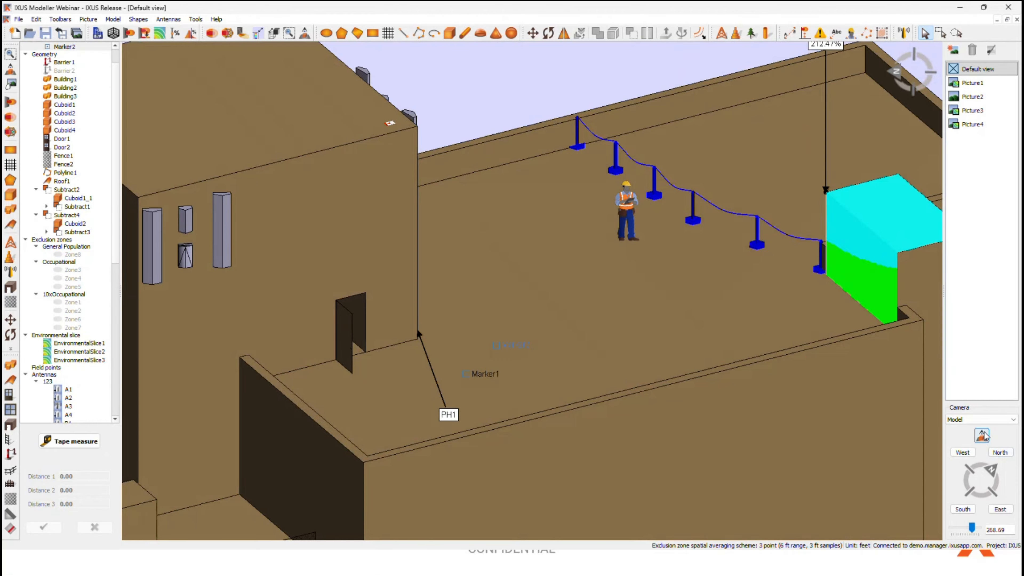
middle_click_drag(628, 361, 637, 299)
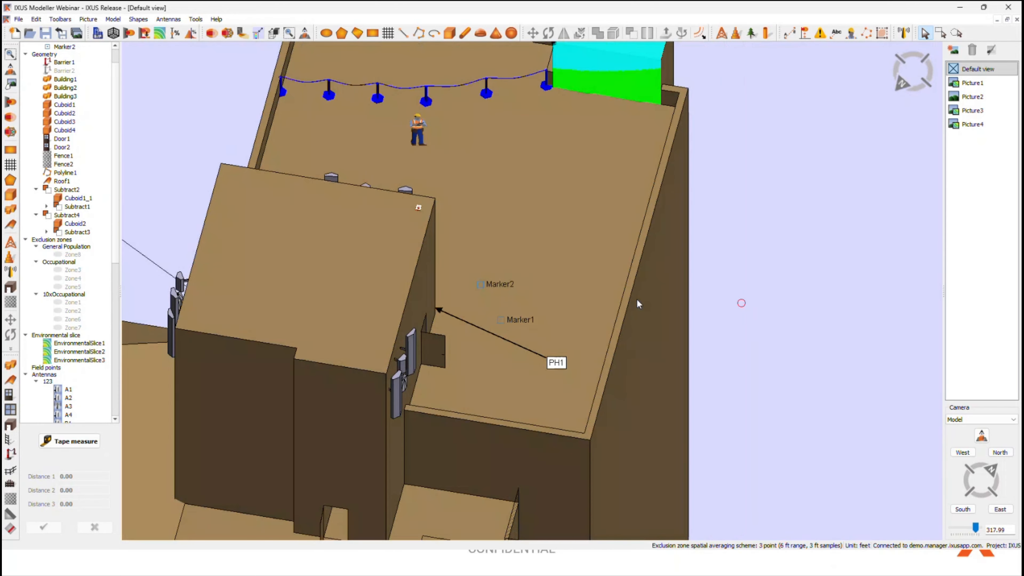
left_click(489, 243)
left_click(782, 201)
middle_click_drag(231, 308, 555, 310)
left_click(398, 321)
left_click(711, 270)
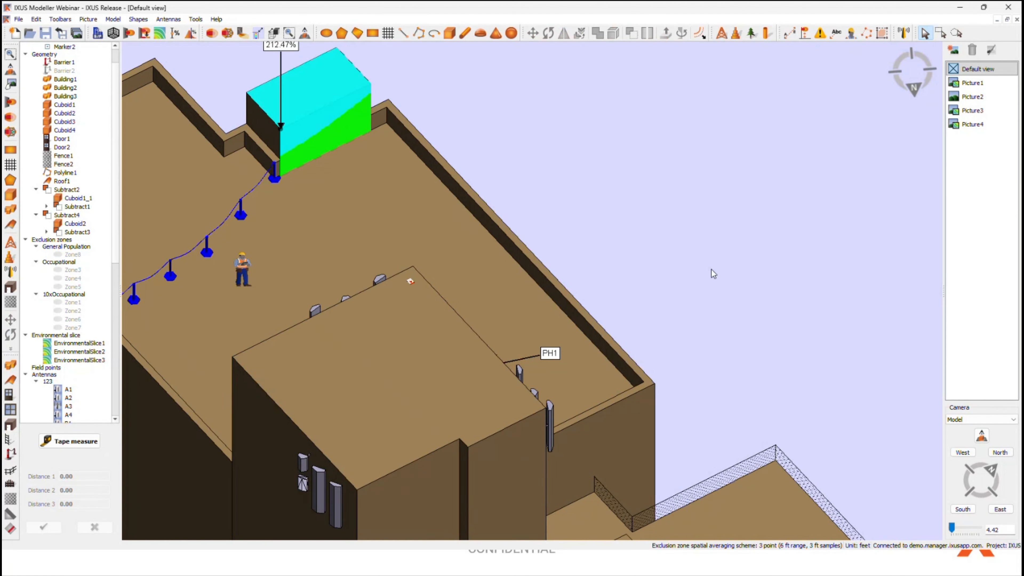
middle_click_drag(712, 274, 506, 284)
middle_click_drag(648, 355, 480, 293)
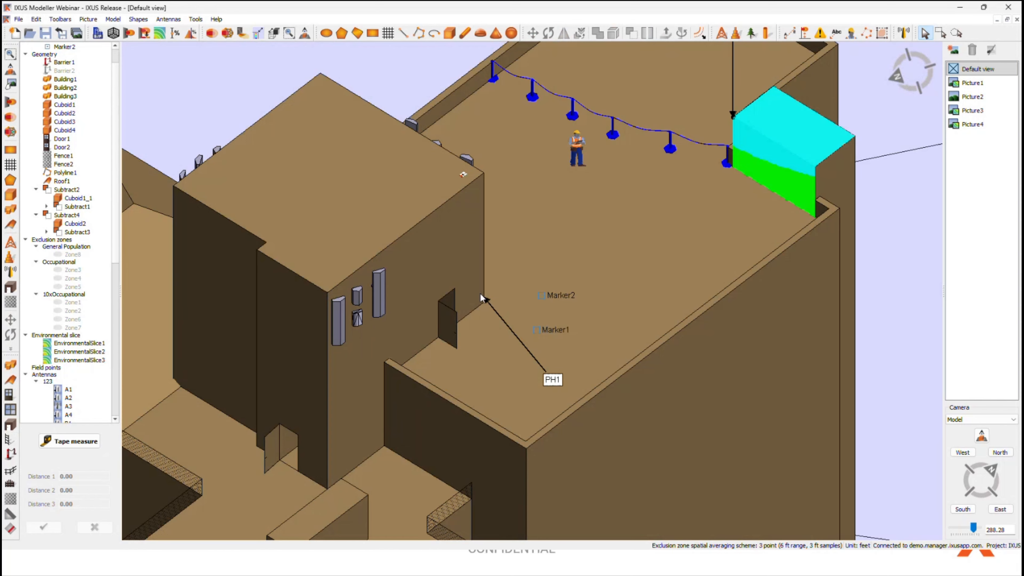
scroll(524, 282, "up", 5)
scroll(631, 334, "down", 3)
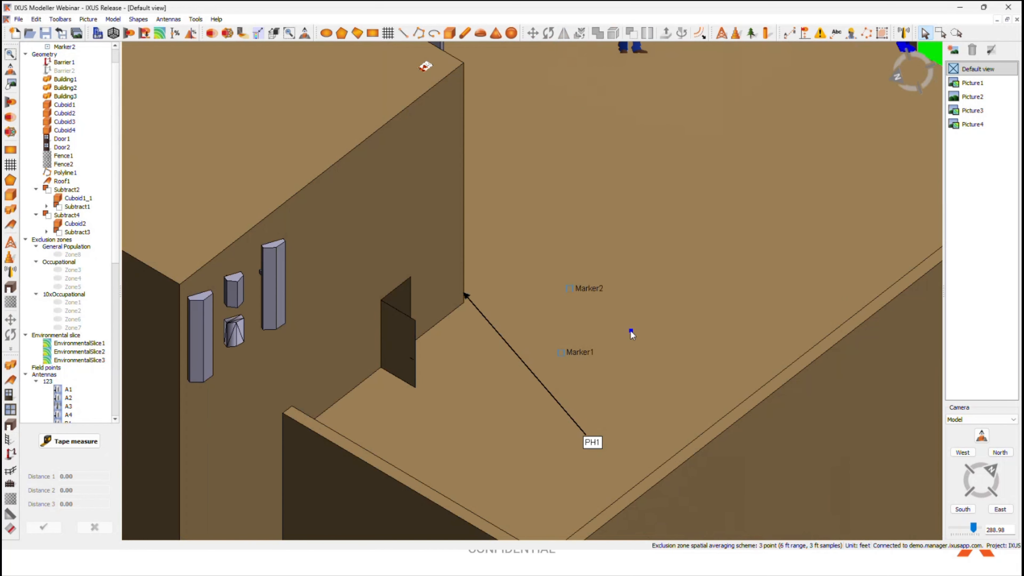
Step: Examine the rooftop with its markers and annotations and the surrounding buildings from several distances and angles
scroll(588, 314, "down", 5)
scroll(665, 323, "up", 2)
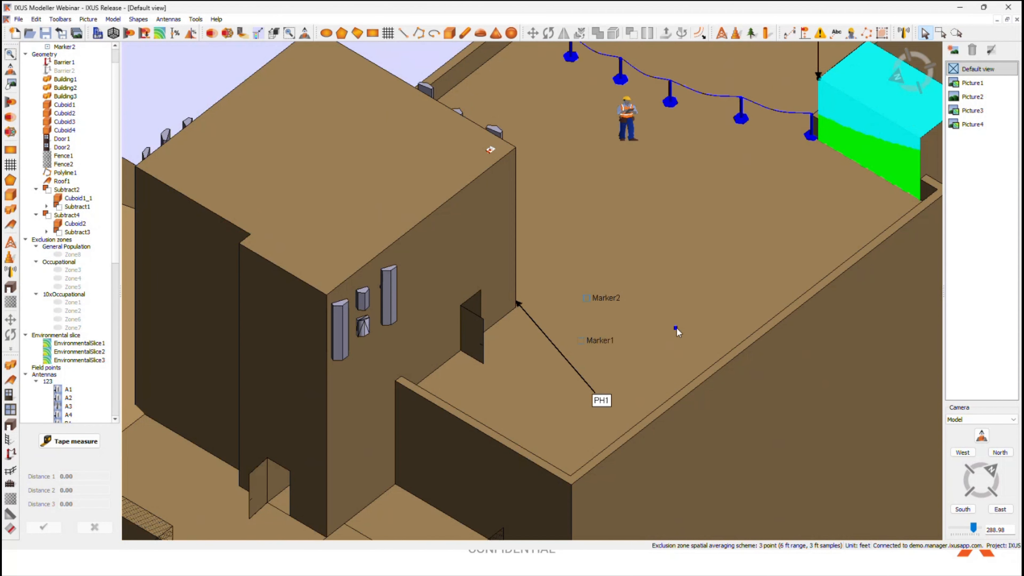
middle_click_drag(697, 337, 689, 339)
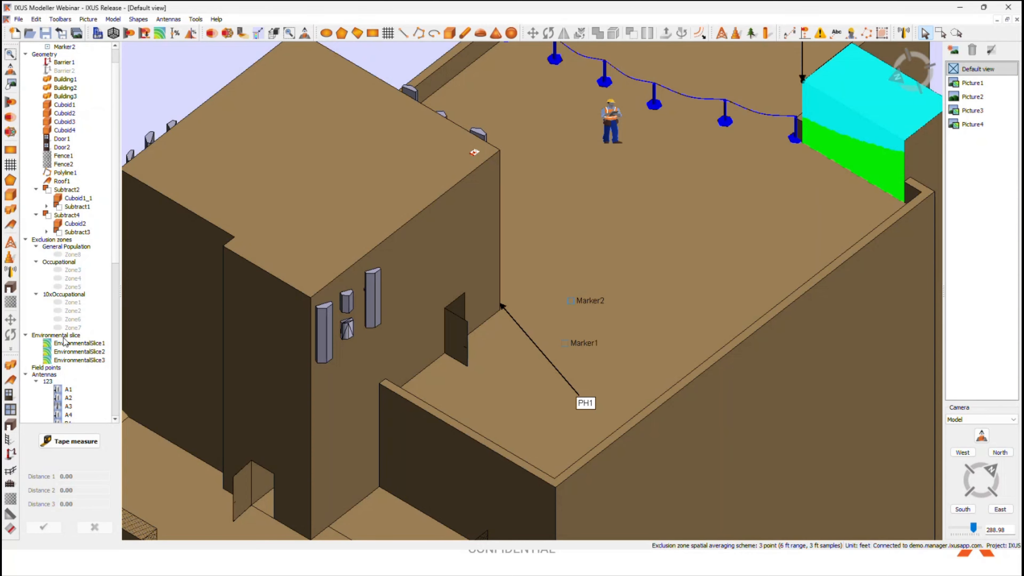
scroll(493, 379, "down", 5)
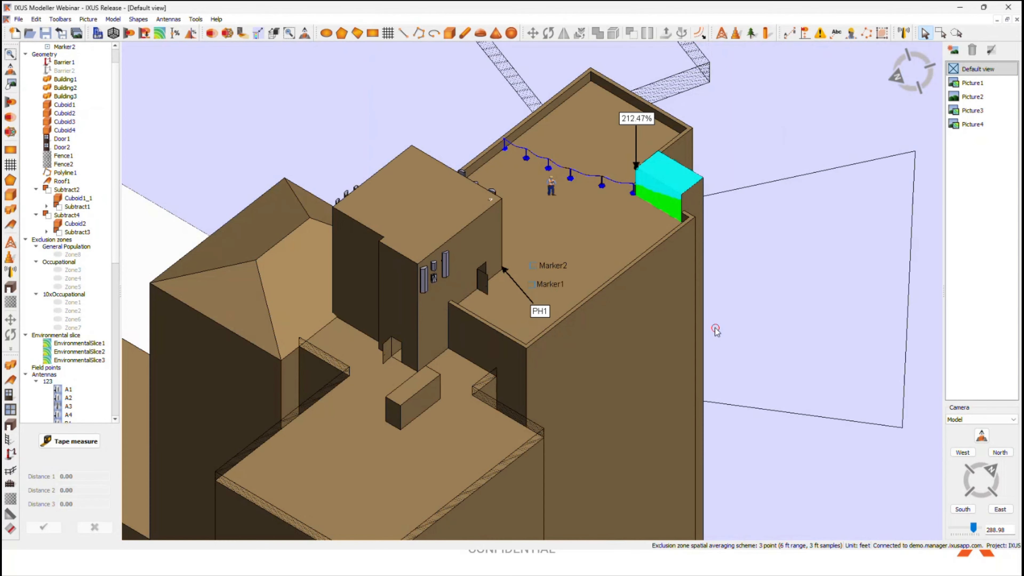
middle_click_drag(766, 439, 648, 419)
middle_click_drag(698, 376, 644, 315)
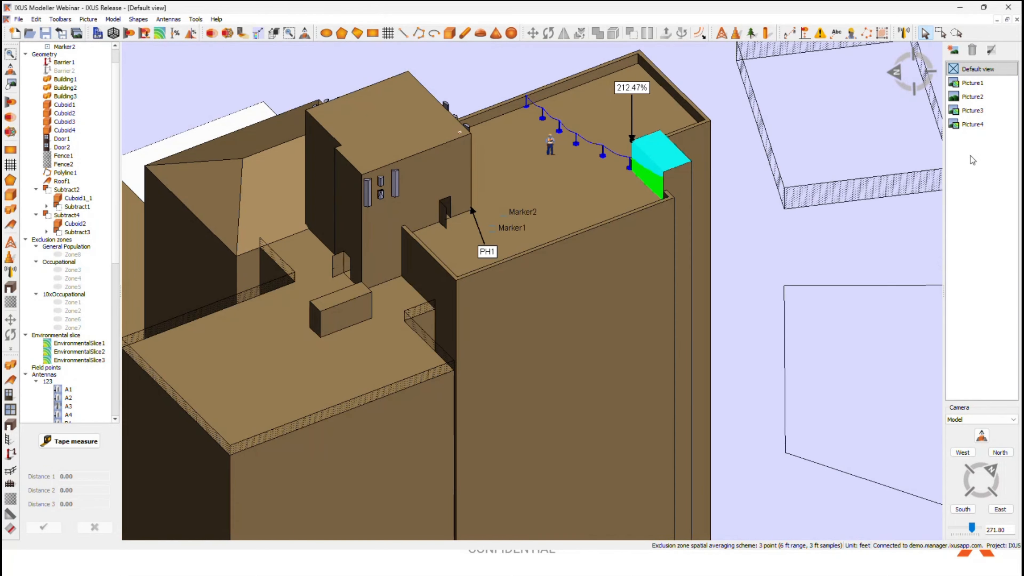
scroll(770, 286, "down", 2)
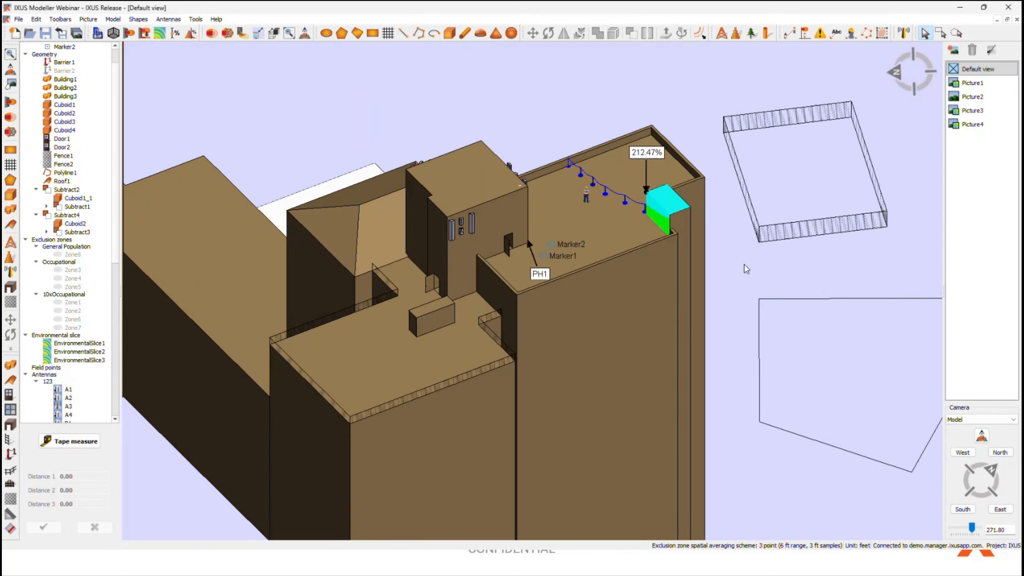
middle_click_drag(744, 265, 701, 276)
middle_click_drag(714, 327, 702, 316)
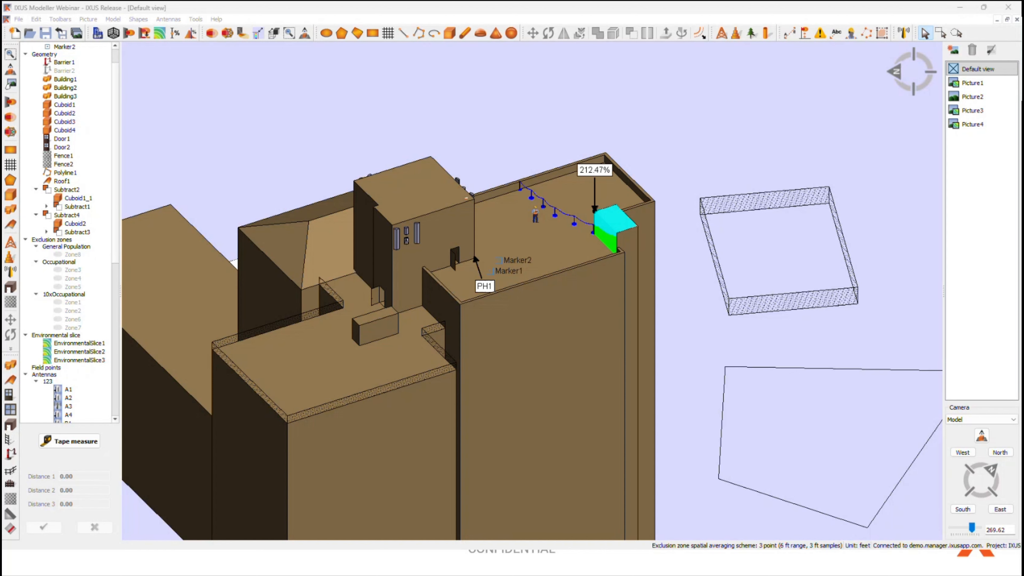
left_click(300, 399)
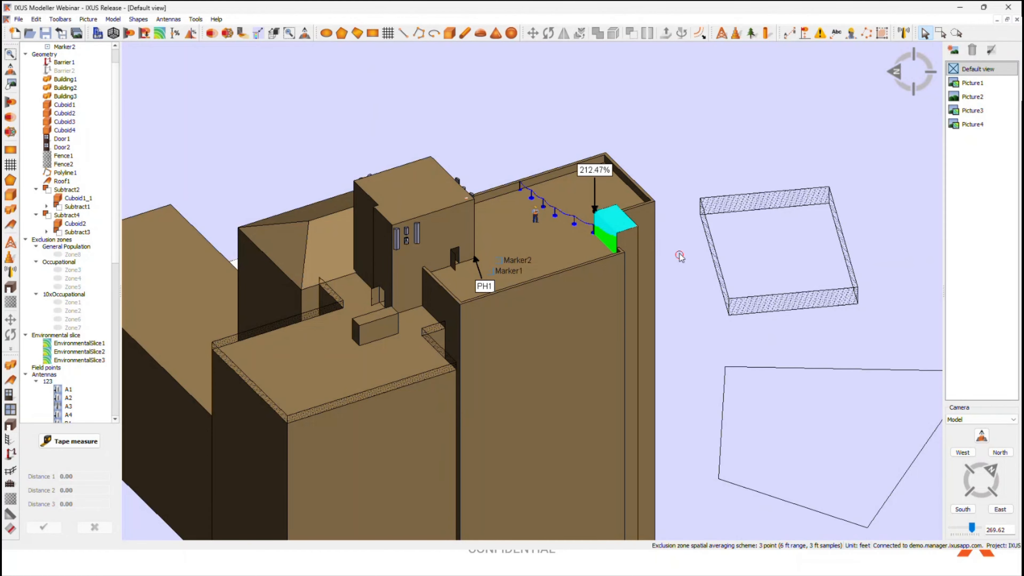
scroll(679, 255, "down", 3)
middle_click_drag(679, 256, 719, 339)
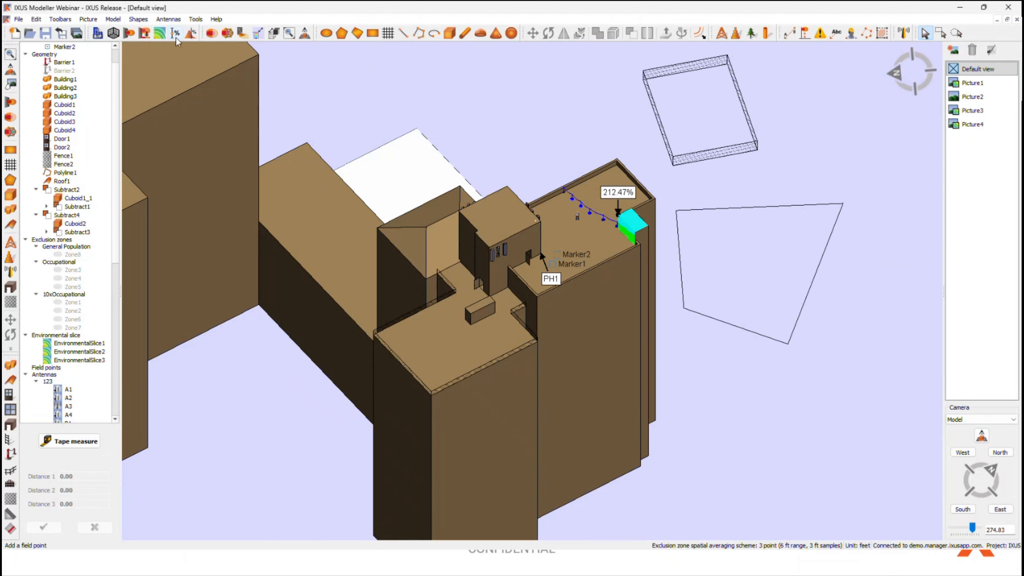
left_click(146, 34)
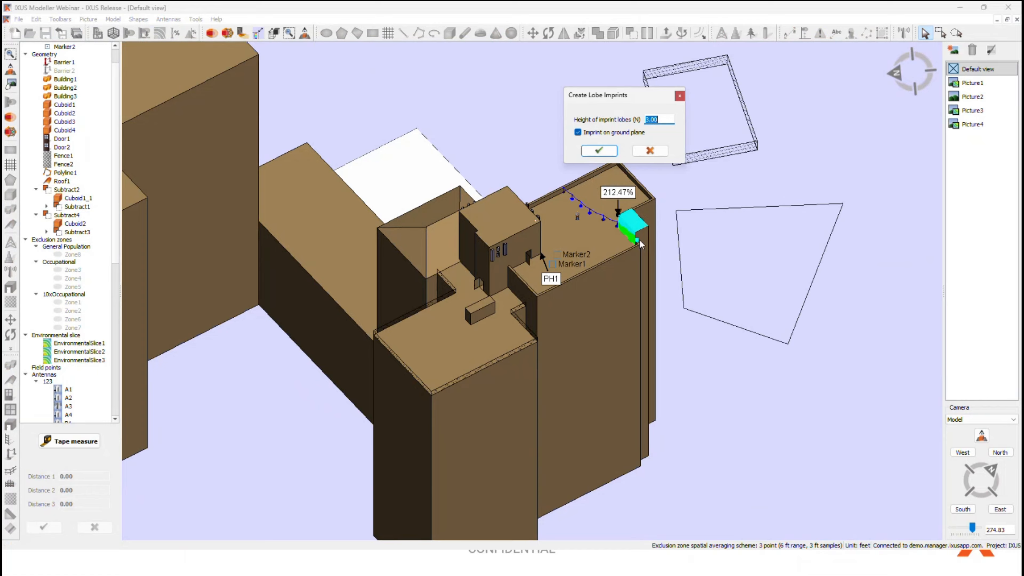
scroll(531, 209, "up", 3)
middle_click_drag(665, 328, 663, 269)
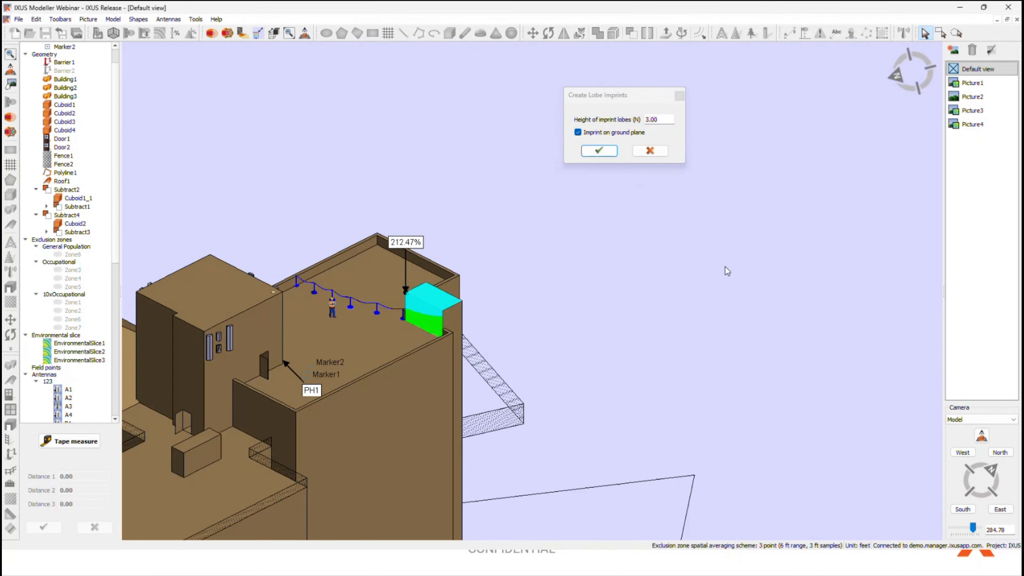
left_click(586, 134)
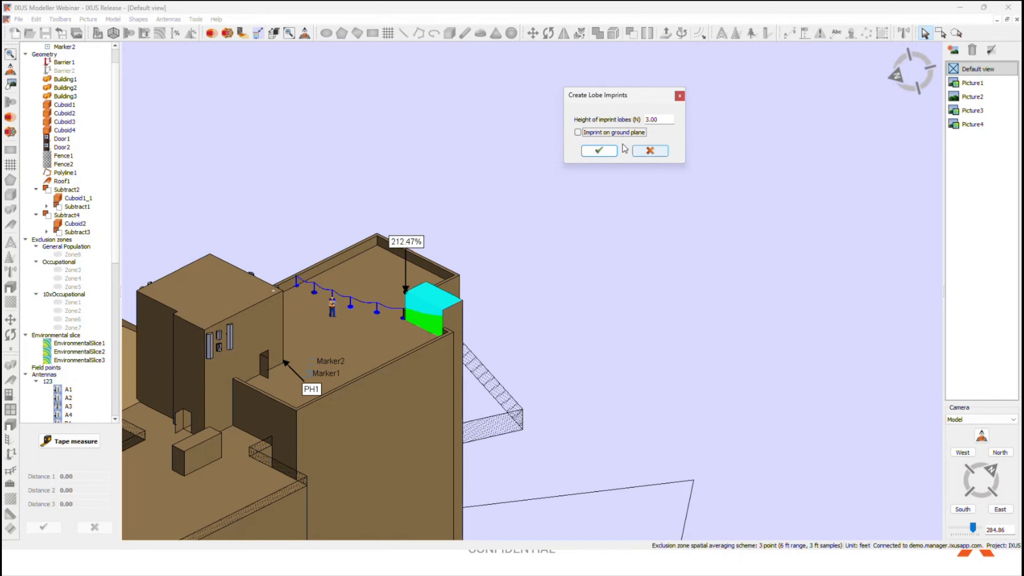
left_click(647, 153)
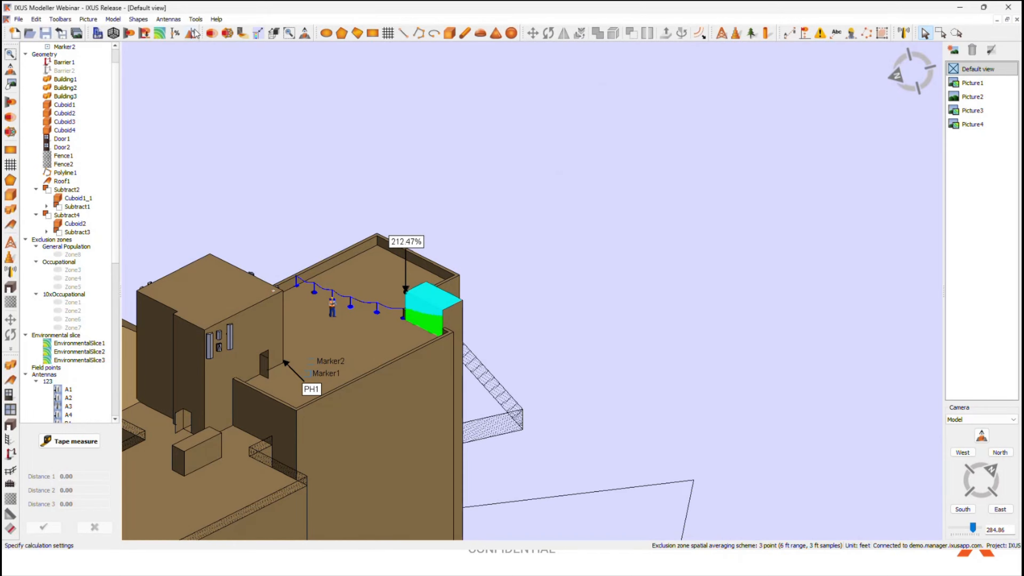
left_click(147, 34)
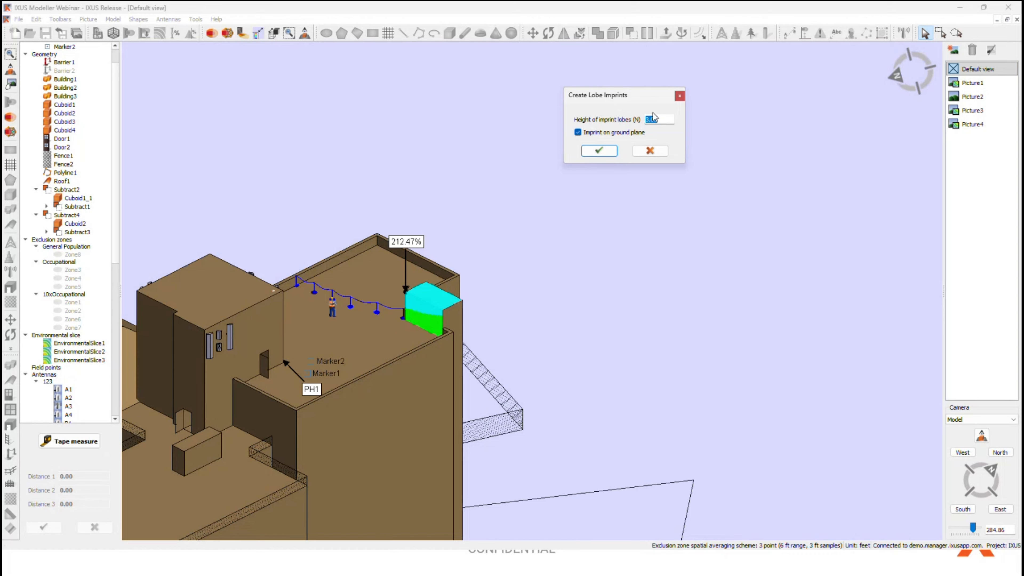
left_click(649, 151)
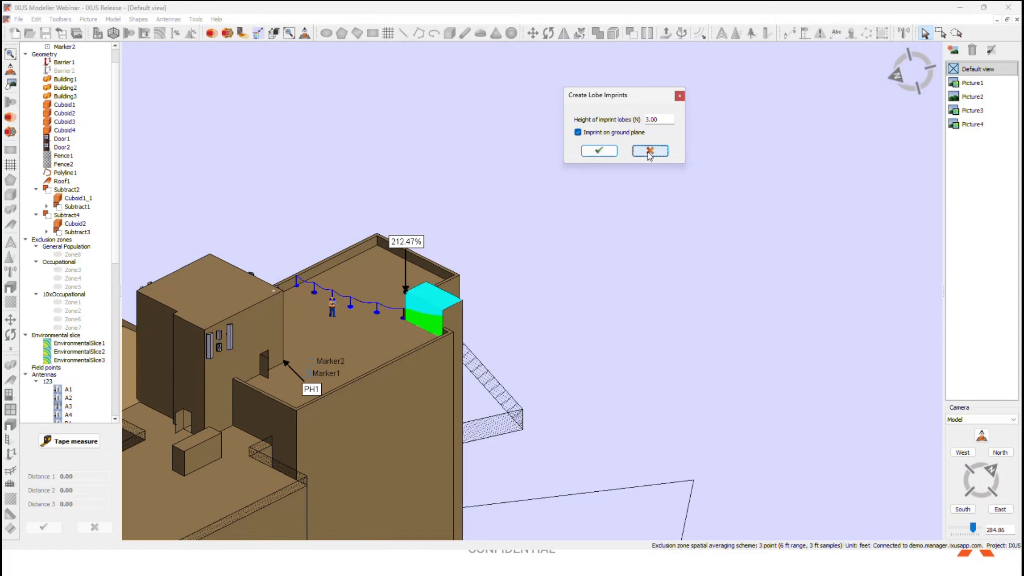
Step: Create exclusion zone lobe imprints on the building geometry with a height of 3.00 and ground-plane imprinting disabled
scroll(644, 342, "down", 3)
middle_click_drag(646, 383, 580, 113)
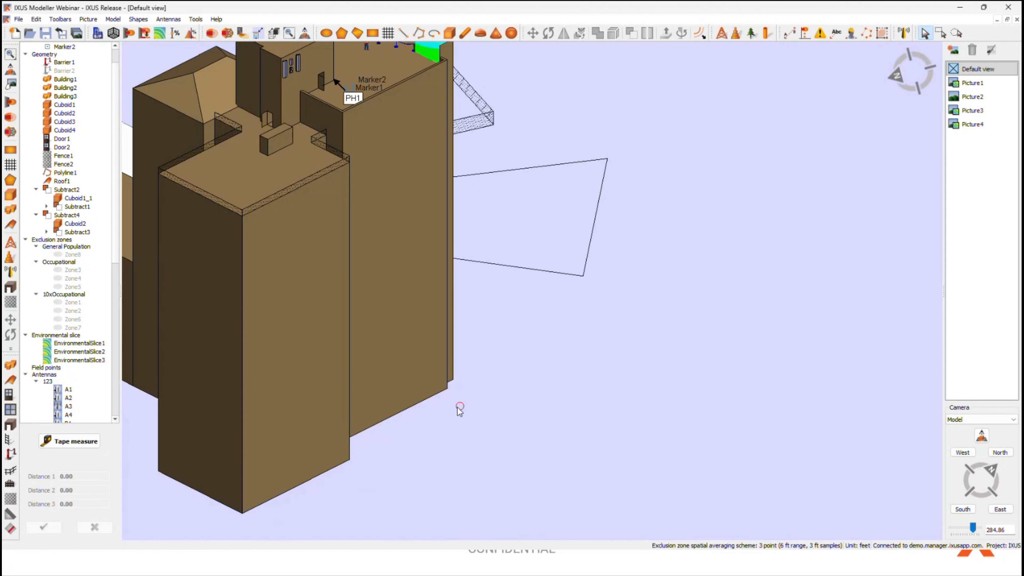
scroll(556, 411, "down", 3)
middle_click_drag(683, 354, 383, 242)
mouse_move(529, 343)
middle_mouse_down()
mouse_move(511, 306)
mouse_move(451, 353)
mouse_move(446, 286)
mouse_move(173, 354)
middle_mouse_up()
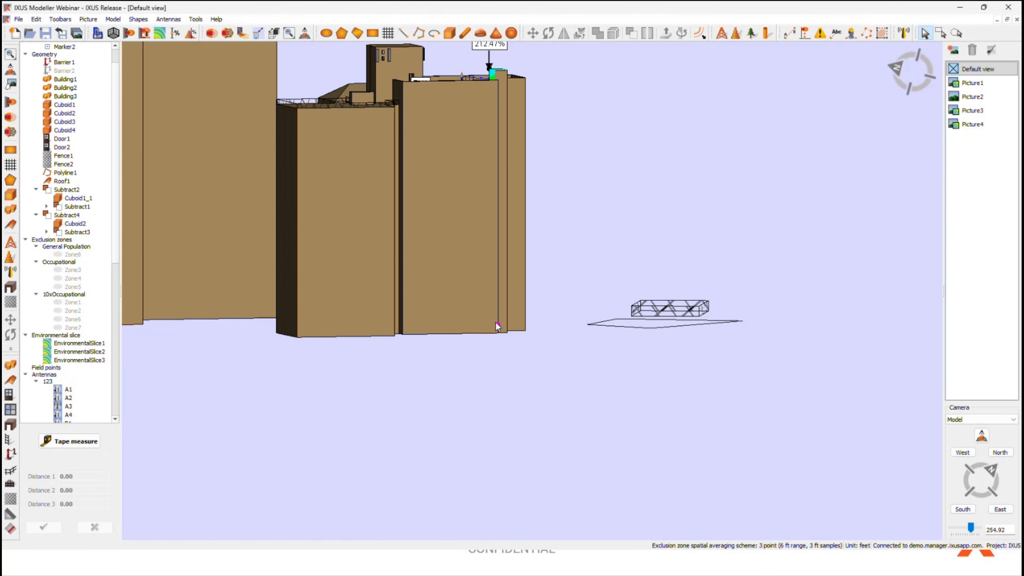
middle_click_drag(498, 326, 589, 367)
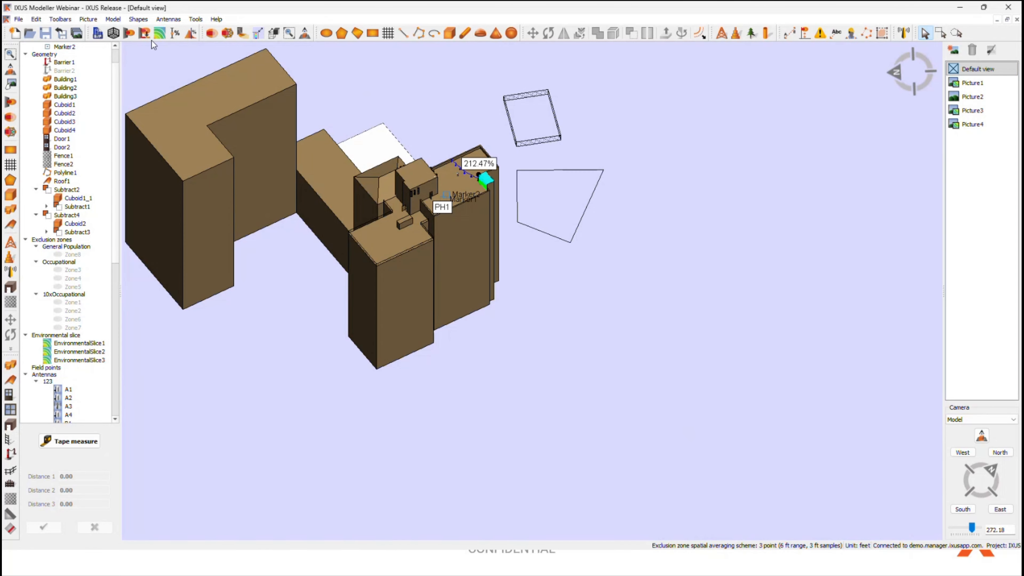
left_click(145, 34)
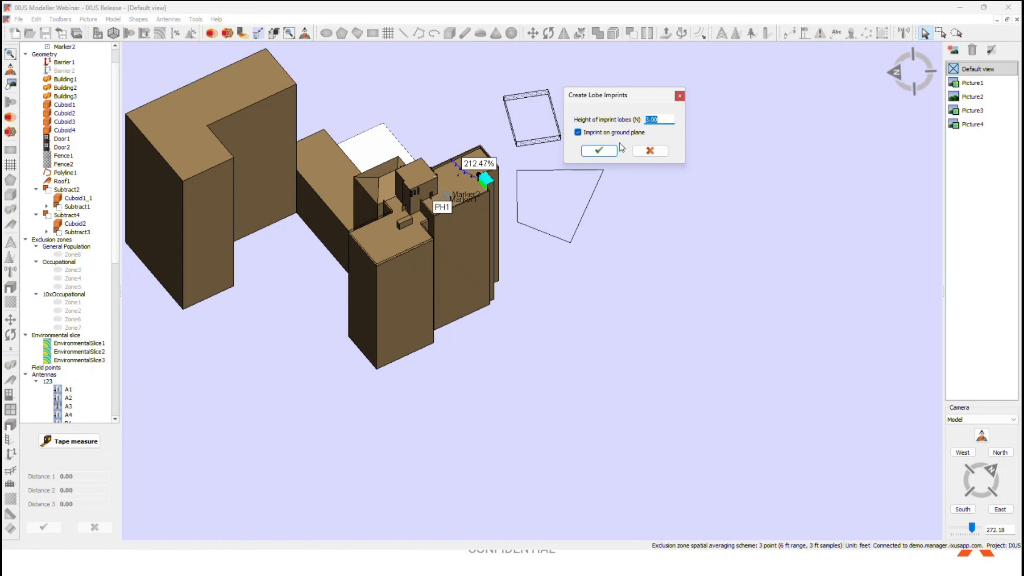
left_click(616, 135)
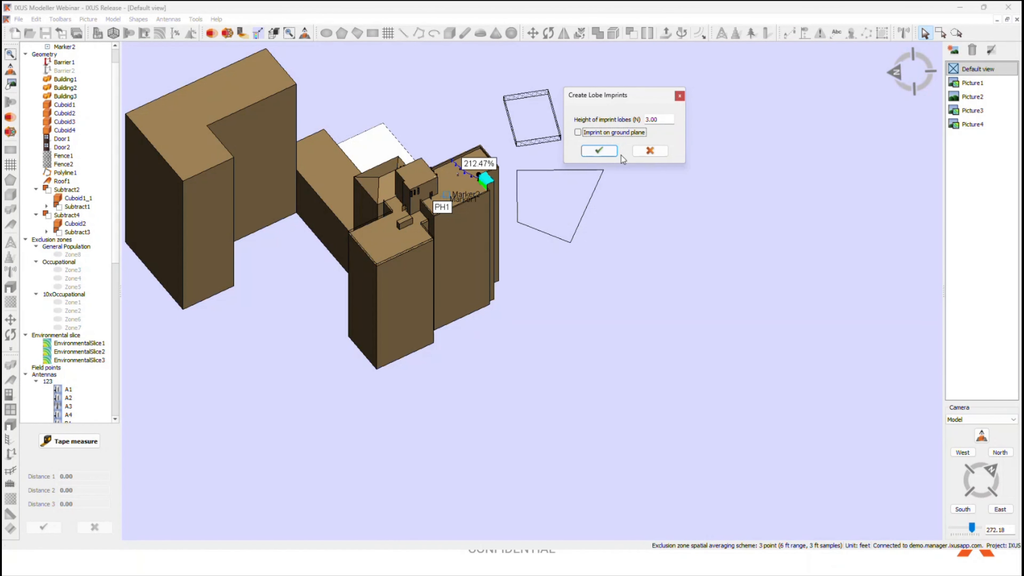
left_click(605, 151)
Step: Create the exclusion zone lobe imprints again with imprinting on the ground plane enabled
scroll(560, 293, "up", 5)
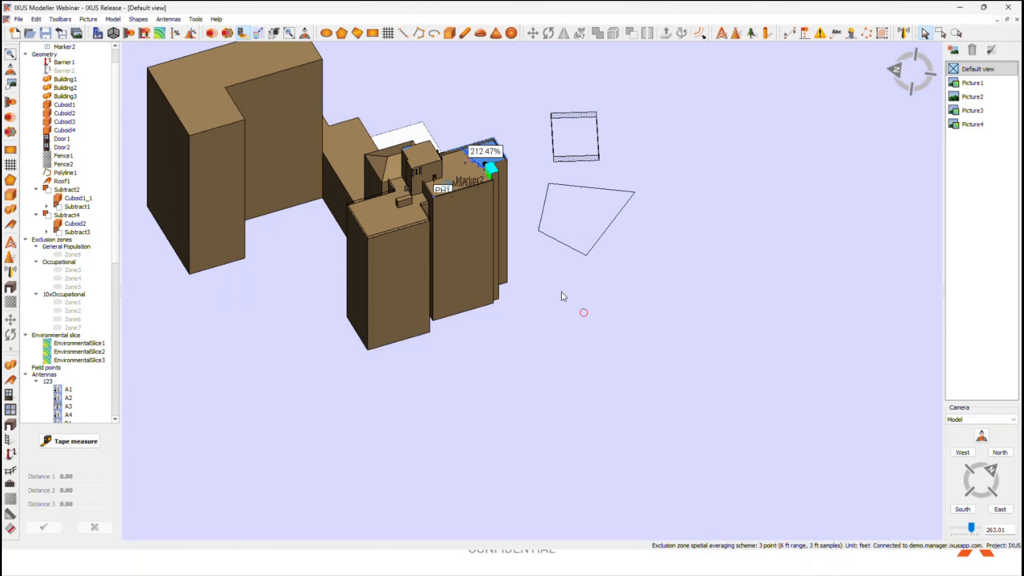
middle_click_drag(507, 253, 508, 333)
scroll(549, 287, "up", 3)
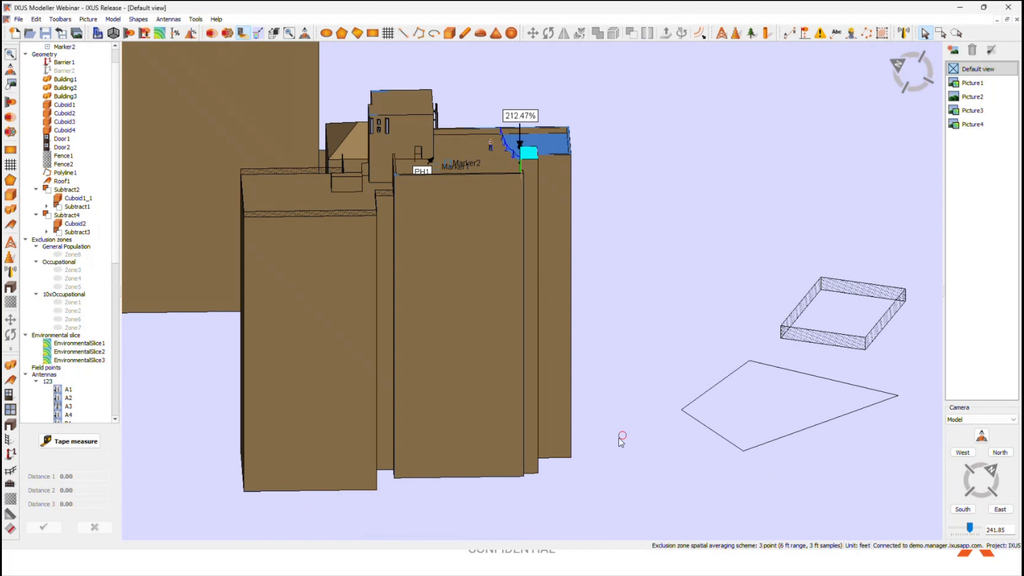
scroll(620, 435, "down", 1)
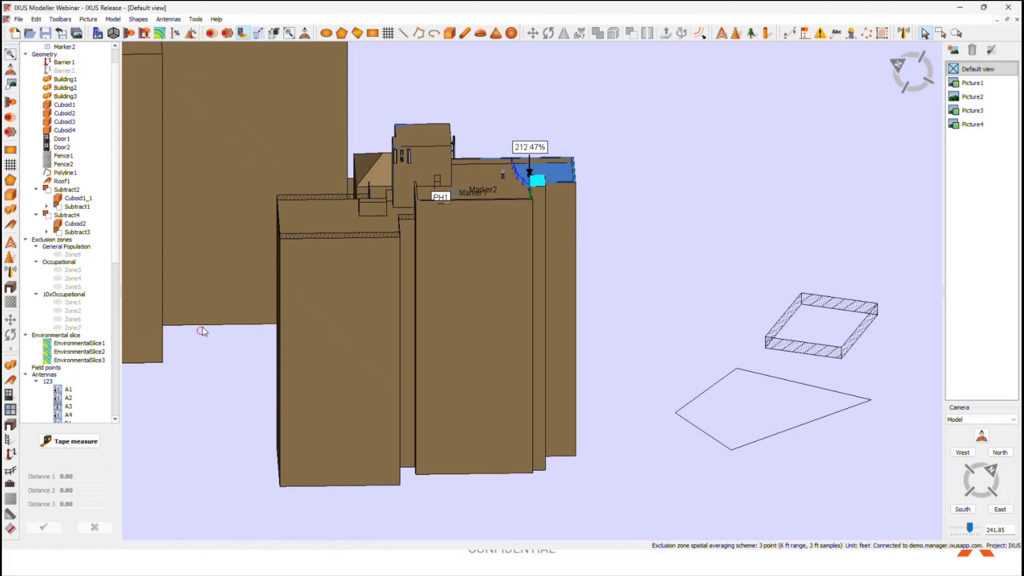
left_click(236, 359)
middle_click_drag(570, 226, 551, 194)
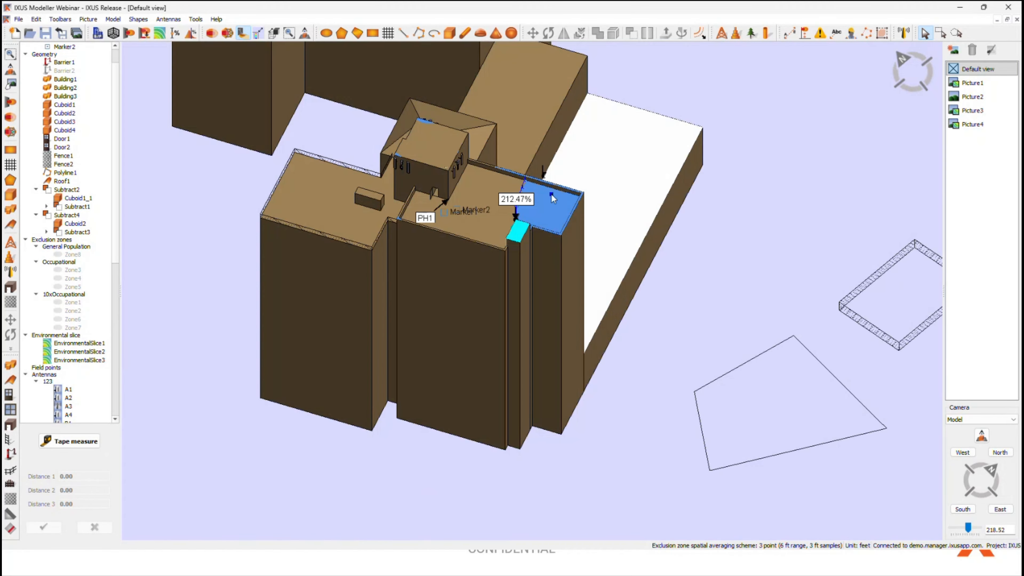
left_click(144, 34)
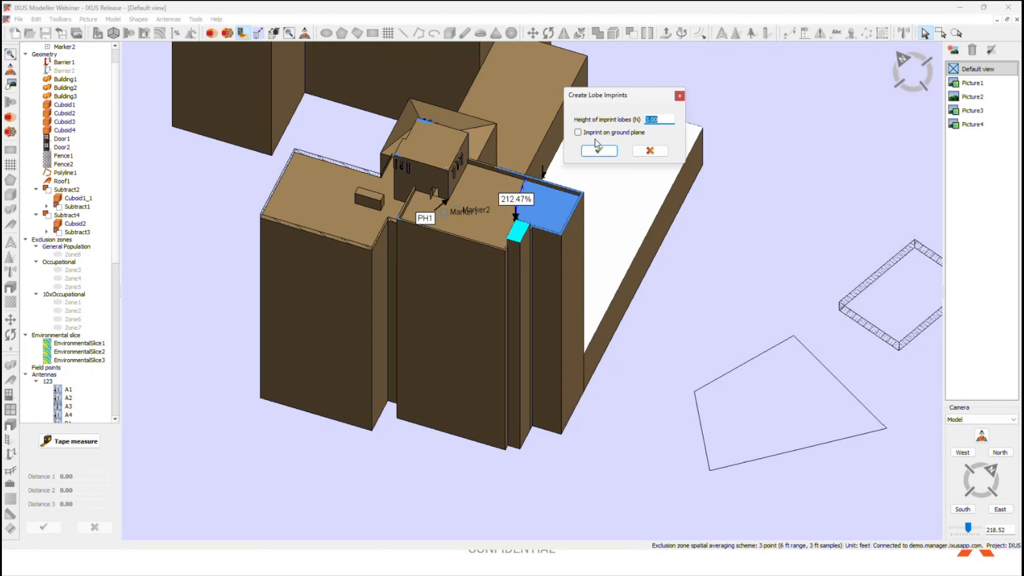
left_click(594, 133)
left_click(600, 151)
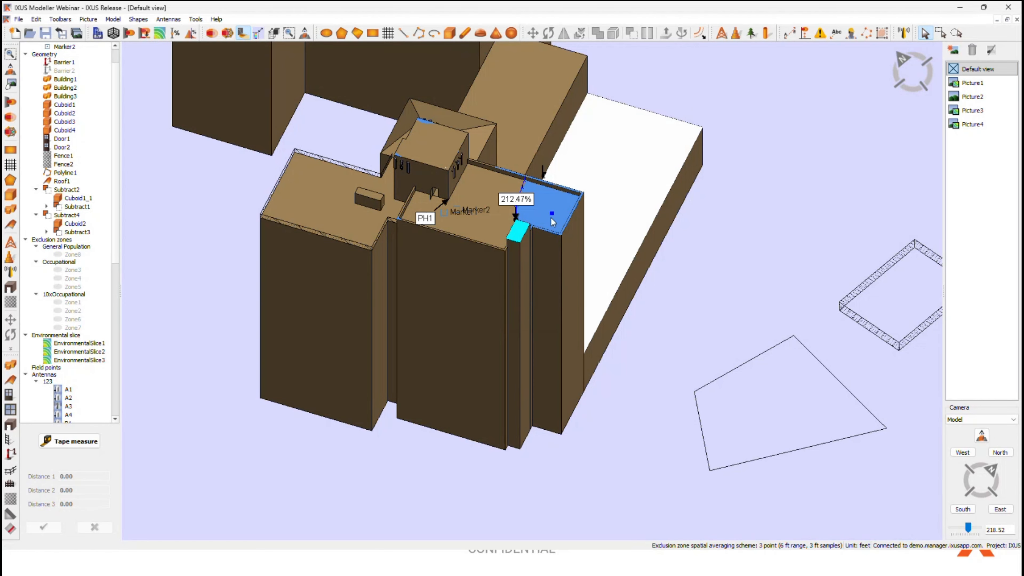
middle_click_drag(604, 420, 525, 434)
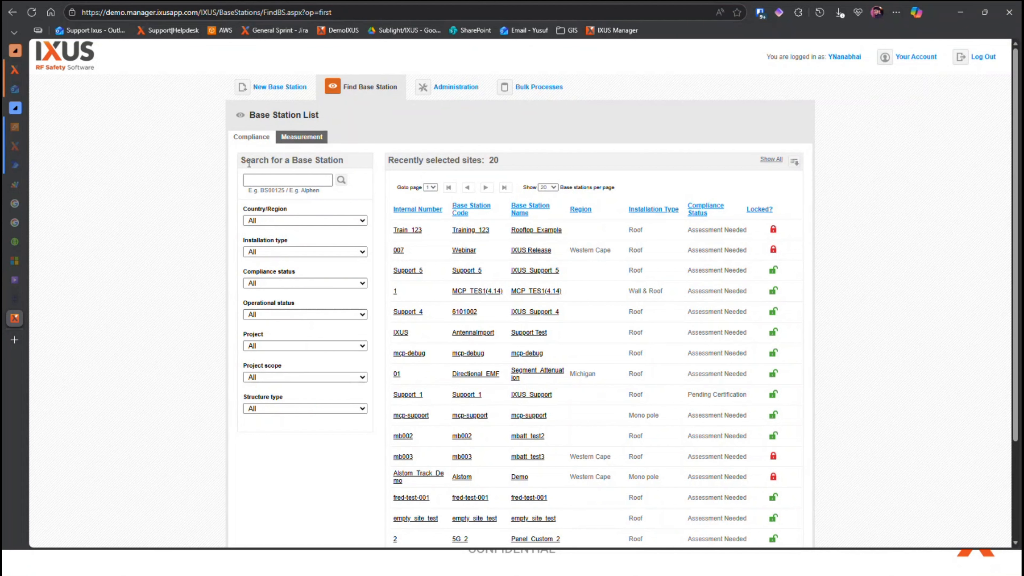
Step: Switch to IXUS Manager in the browser, open the Administration configuration and start a new sign under Signage
scroll(185, 258, "down", 3)
scroll(185, 257, "up", 3)
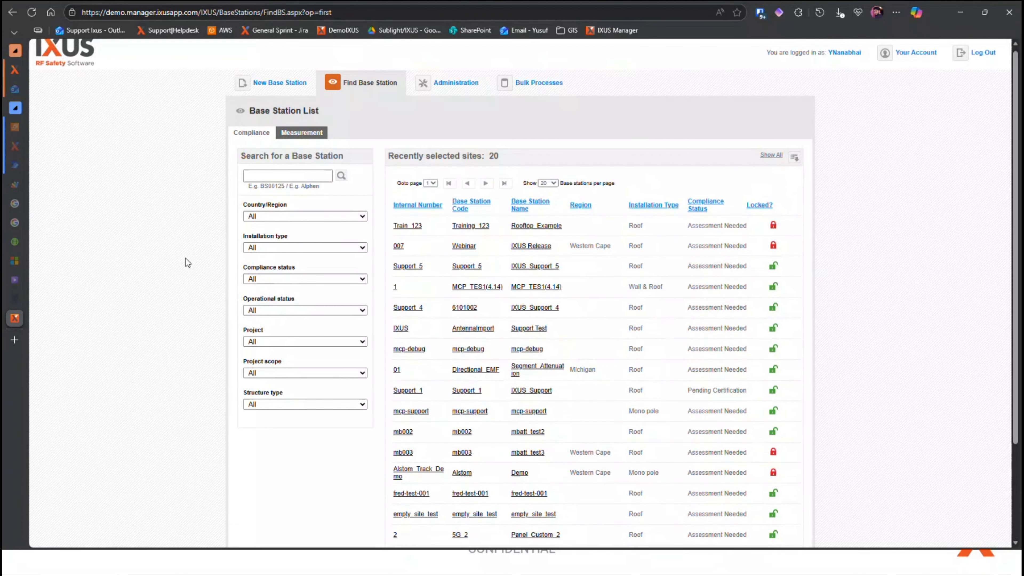
left_click(451, 92)
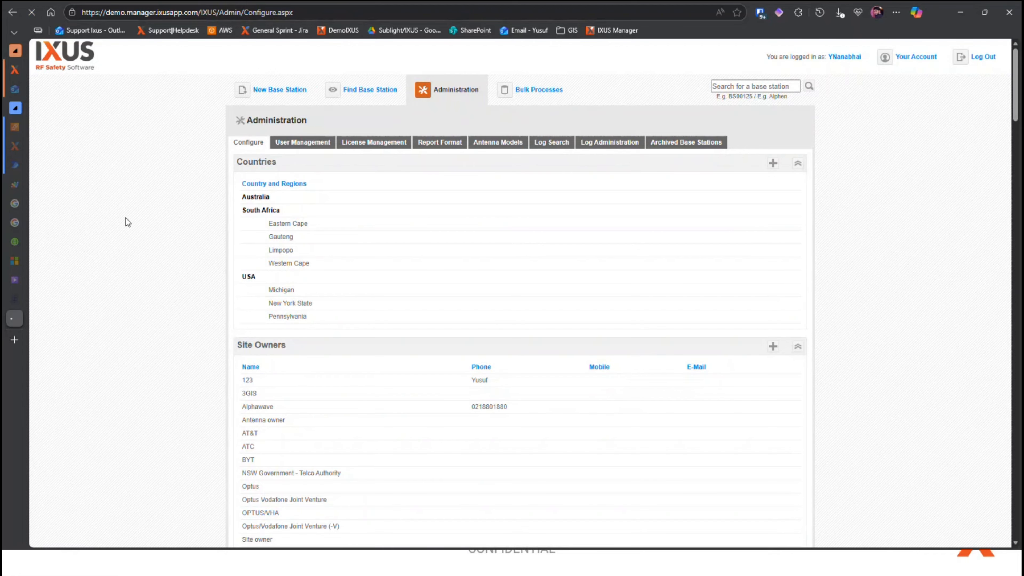
scroll(1015, 133, "down", 4)
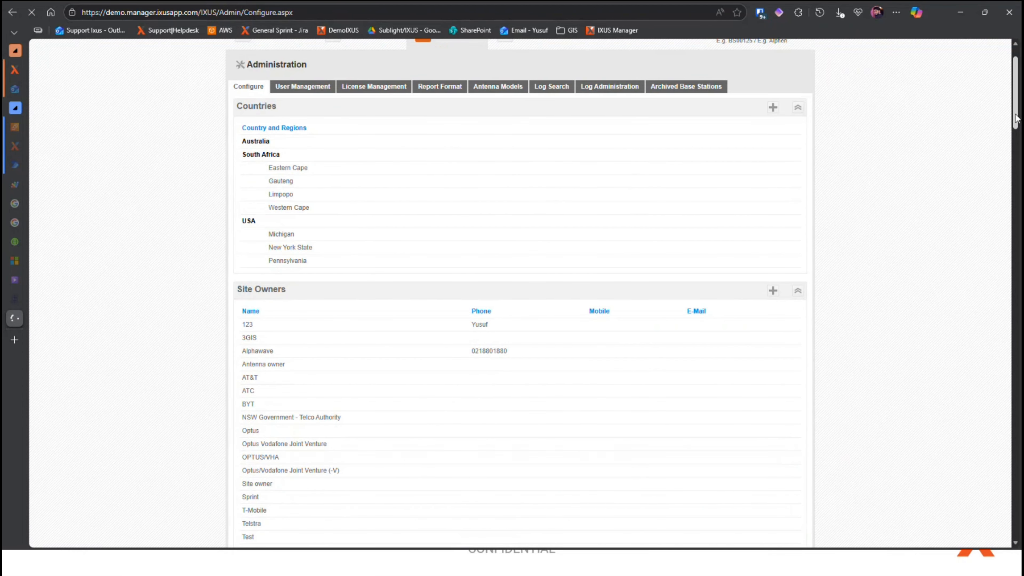
left_click_drag(1015, 133, 965, 96)
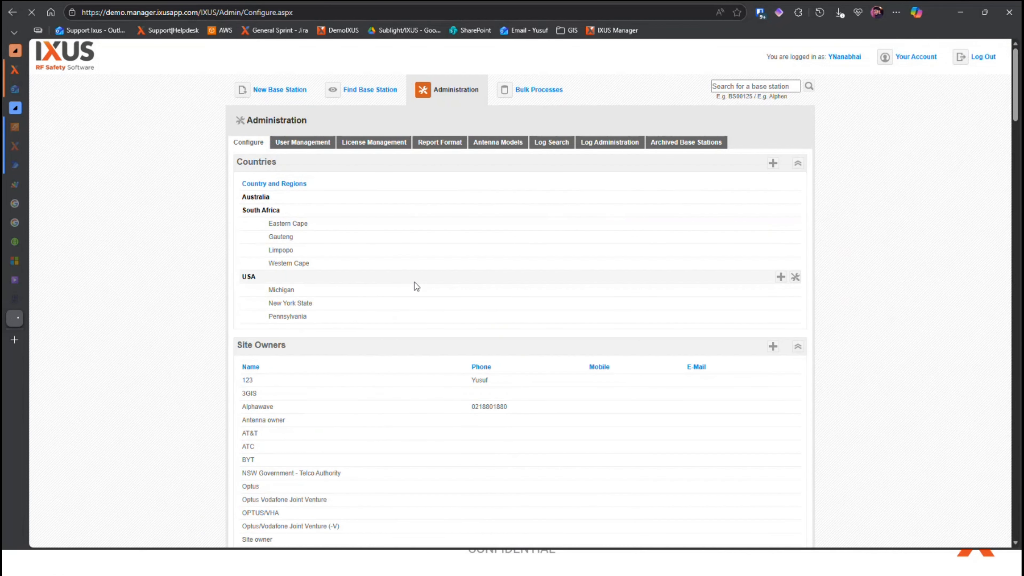
scroll(161, 261, "down", 12)
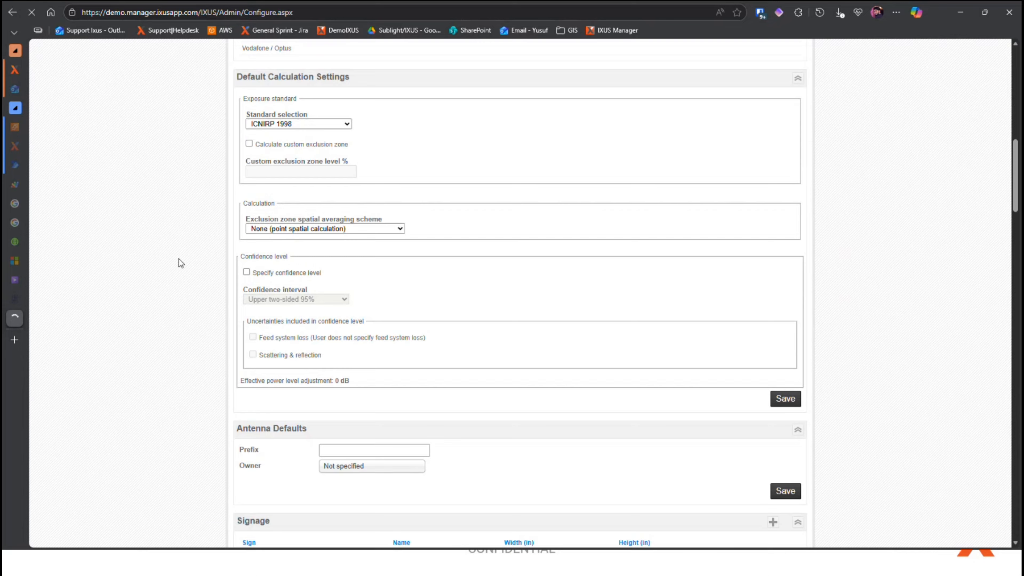
scroll(179, 261, "down", 6)
left_click(772, 203)
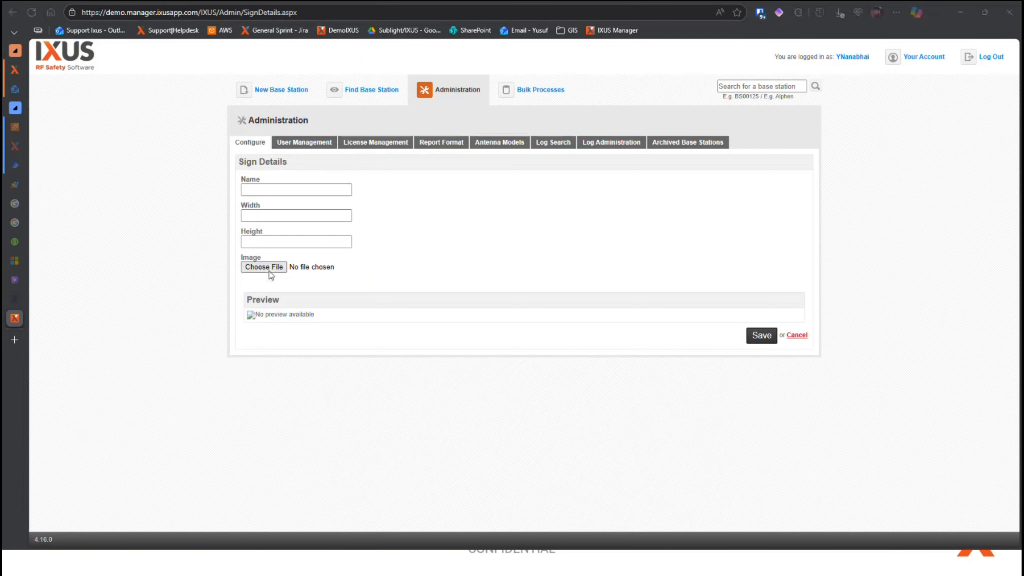
Step: Open the image file selection for the new sign and read the requirement for its image file
left_click(269, 271)
left_click_drag(222, 12, 222, 0)
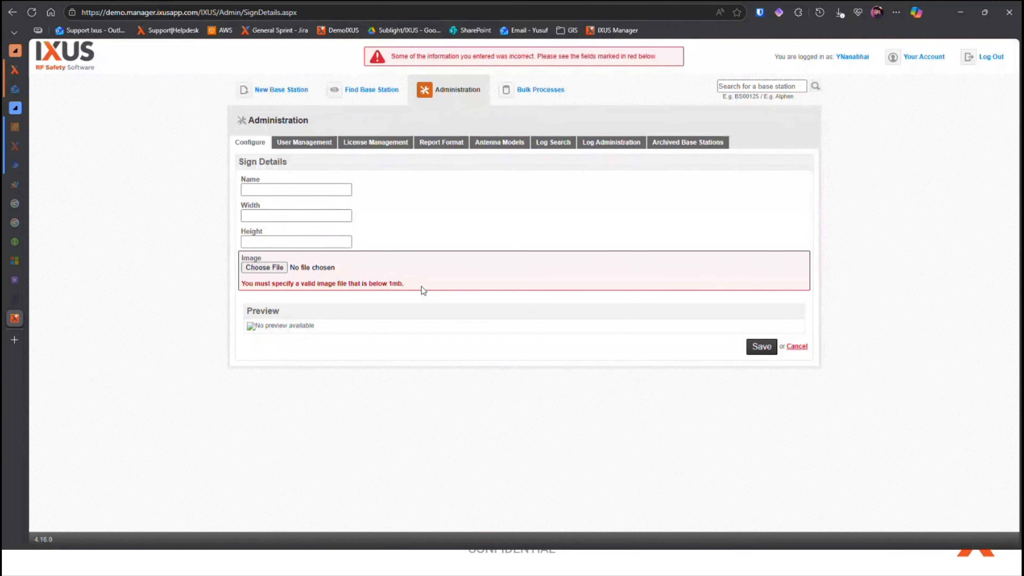
left_click_drag(422, 287, 240, 285)
left_click_drag(326, 284, 420, 284)
left_click(420, 284)
Step: Open the antenna model database in Administration and list the models of the manufacturer CommScope
left_click(494, 148)
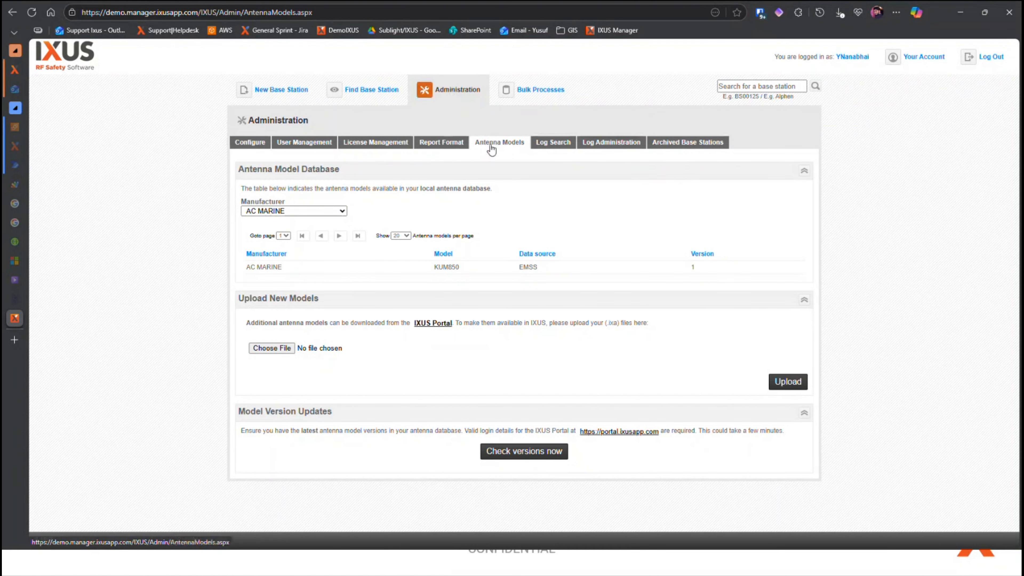
left_click(310, 213)
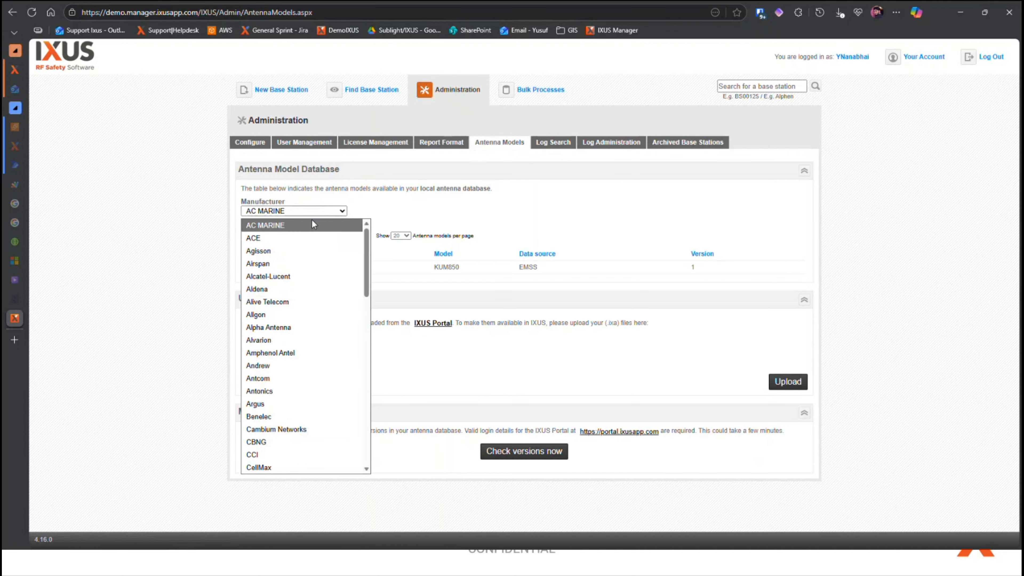
scroll(311, 371, "down", 1)
scroll(323, 406, "down", 3)
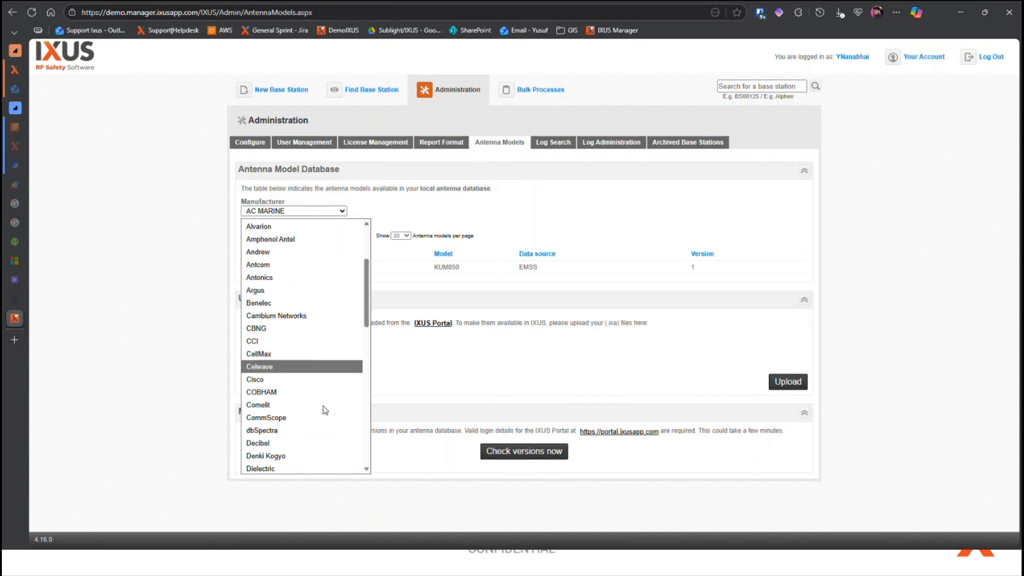
scroll(307, 427, "down", 1)
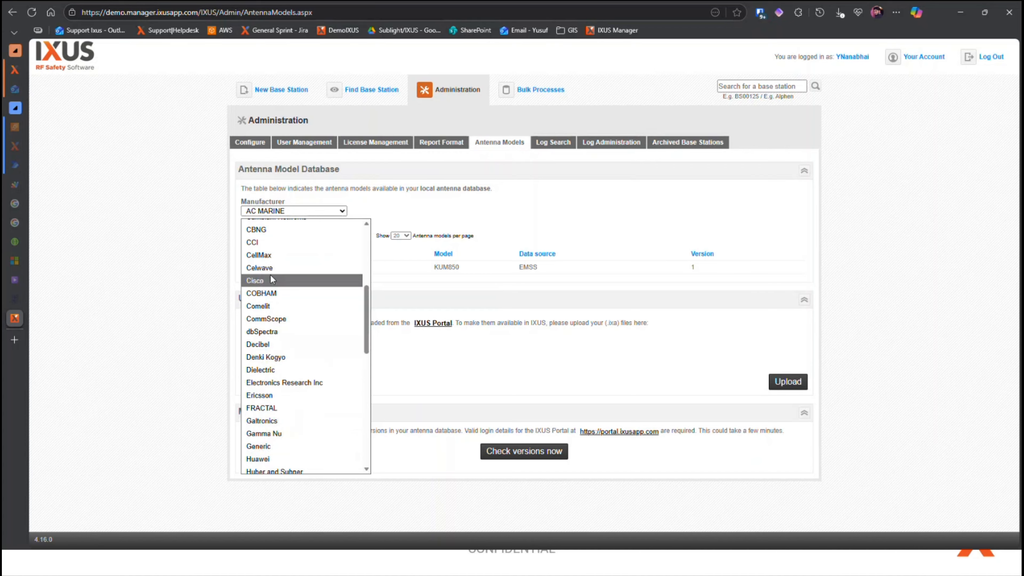
scroll(284, 282, "up", 1)
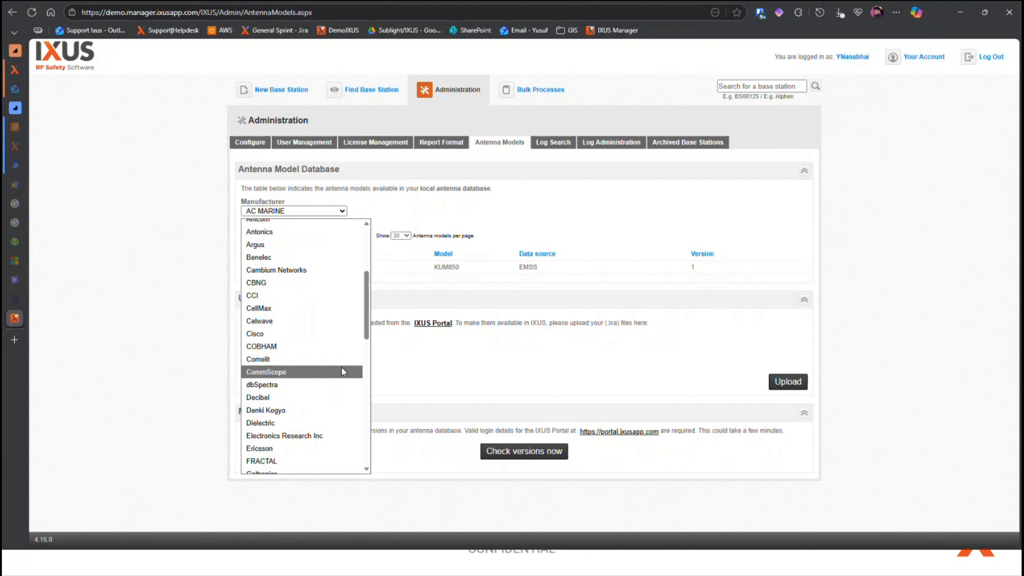
left_click(323, 371)
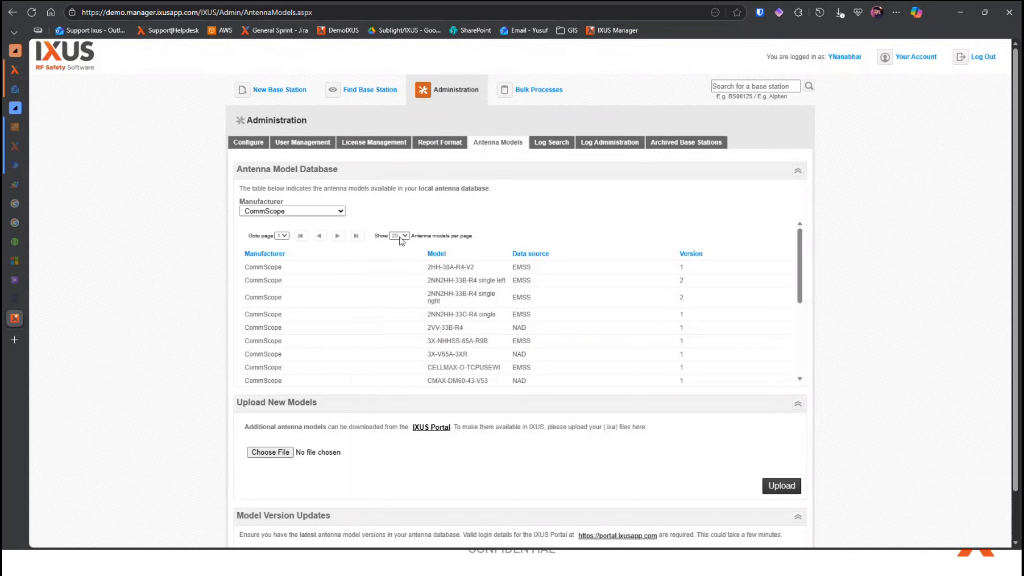
Step: Show 100 antenna models per page and browse the next page of the CommScope list
left_click(402, 238)
left_click(399, 287)
mouse_move(801, 238)
left_mouse_down()
mouse_move(792, 349)
mouse_move(800, 234)
left_mouse_up()
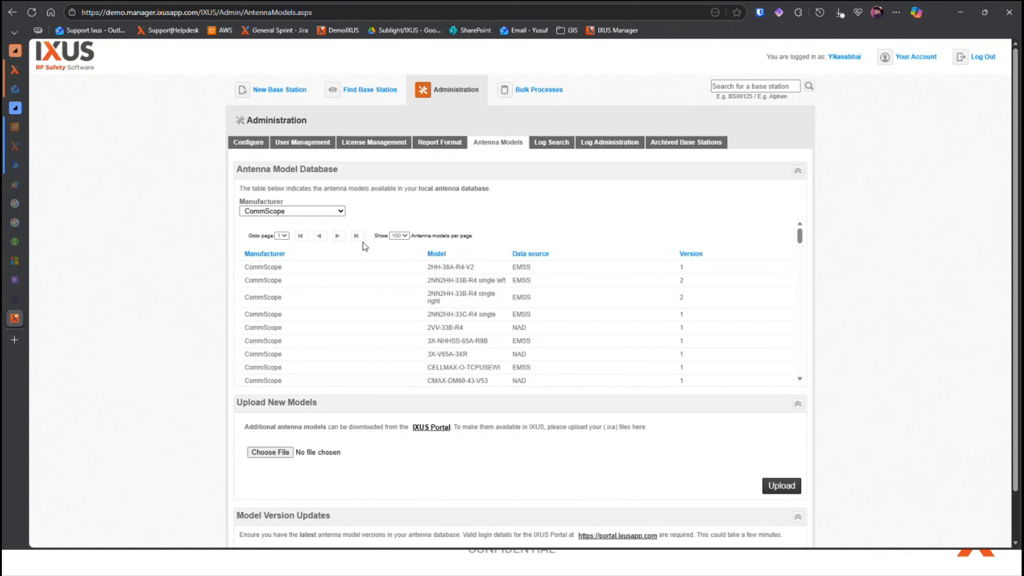
left_click(337, 236)
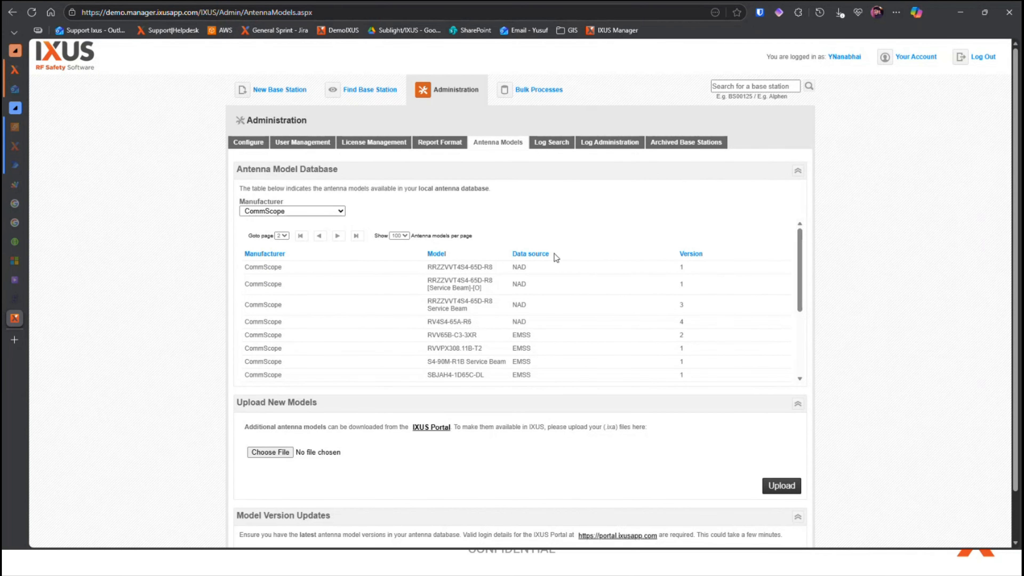
scroll(626, 286, "down", 5)
scroll(630, 285, "up", 5)
Step: Find the base station IXUS_Support_5, review its antenna list and return to the base station list
left_click(367, 90)
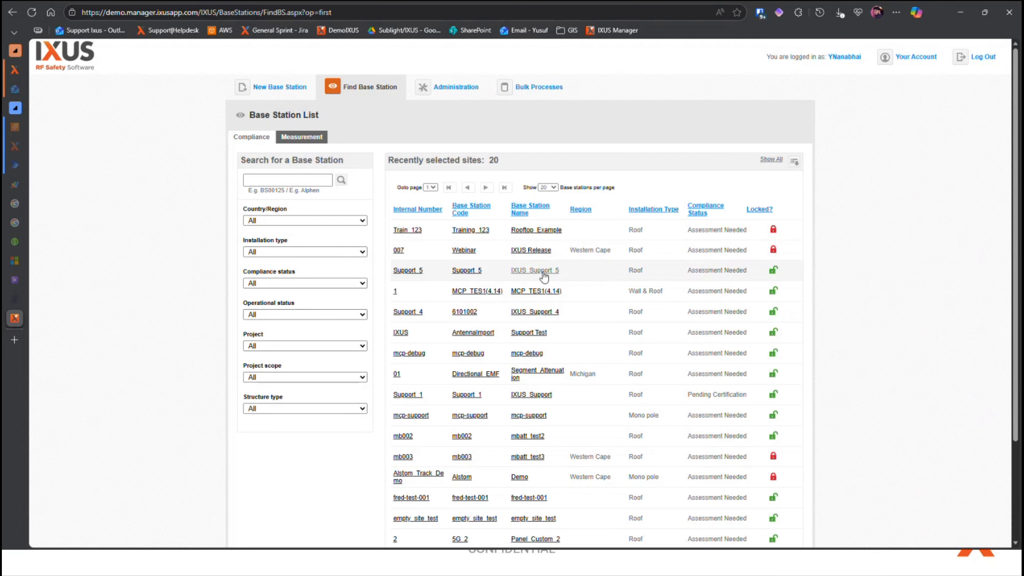
left_click(543, 274)
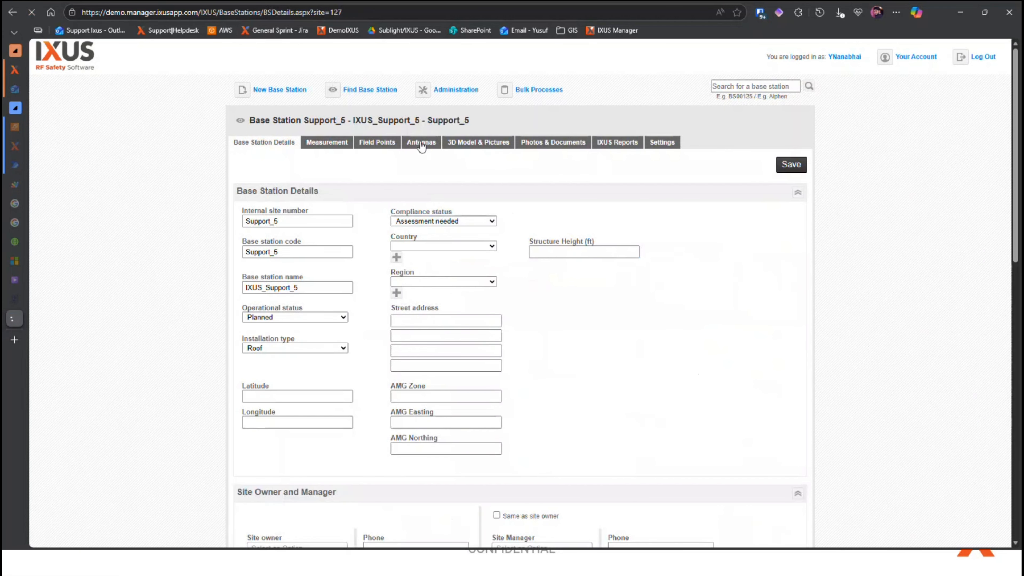
left_click(421, 144)
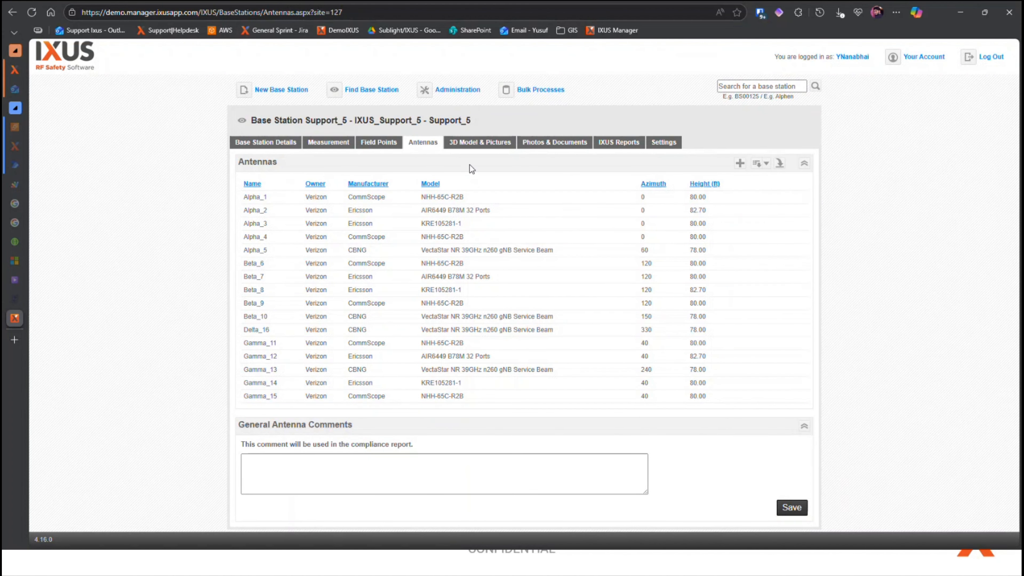
left_click(353, 91)
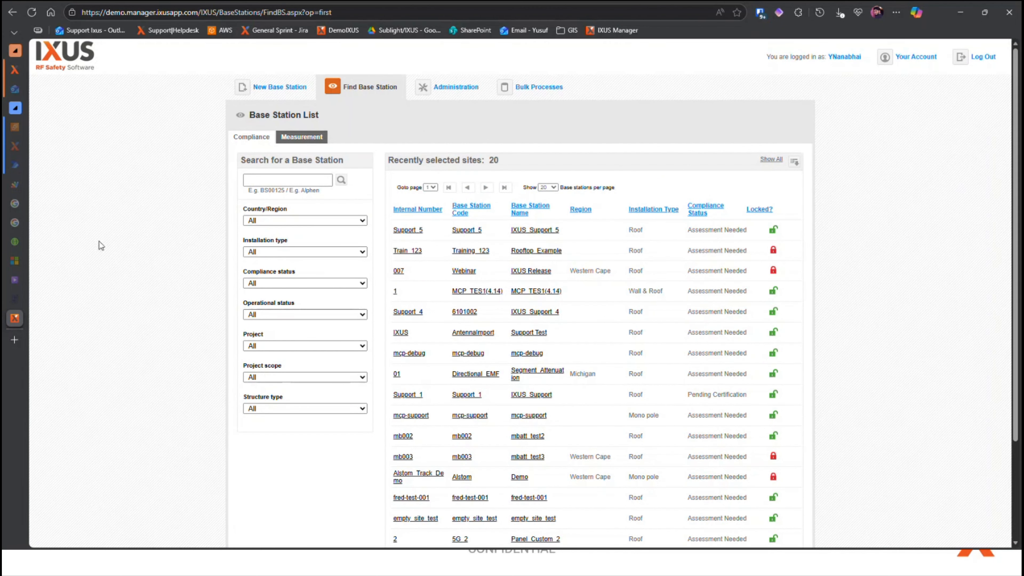
Step: Switch to the IXUS Helpdesk knowledge base and open the IXUS 2025.3 release article
left_click(48, 69)
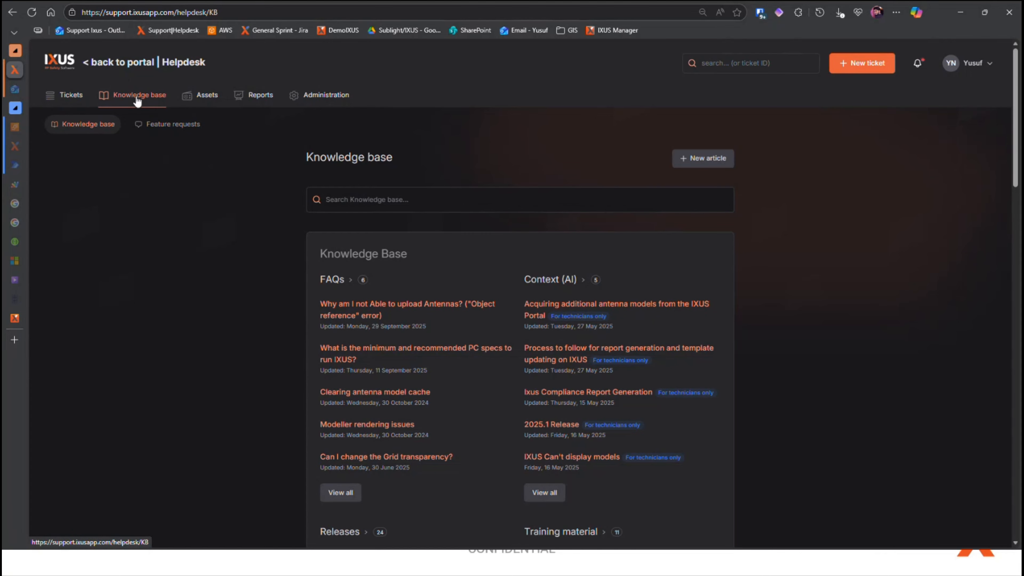
scroll(198, 298, "down", 5)
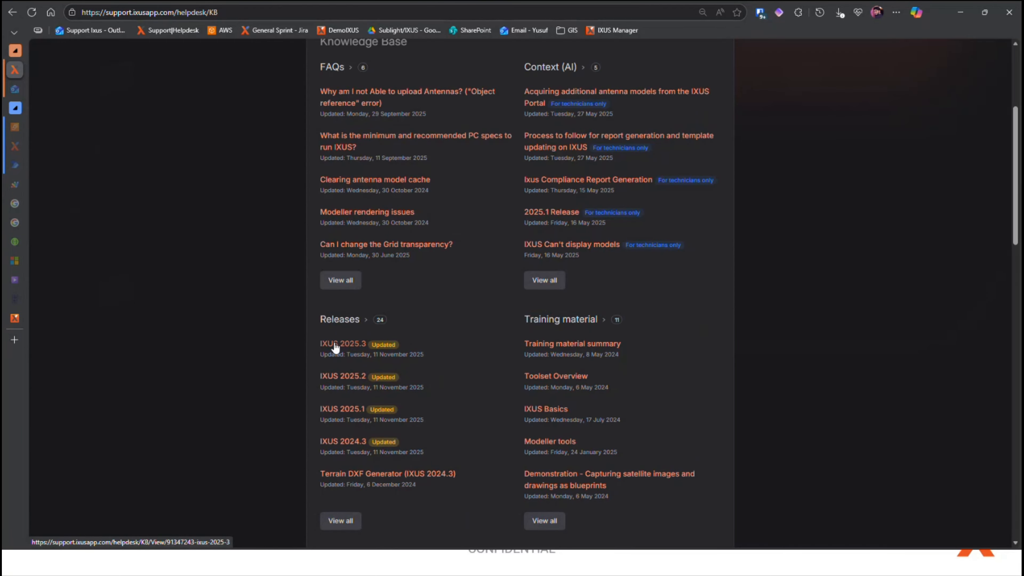
left_click(344, 349)
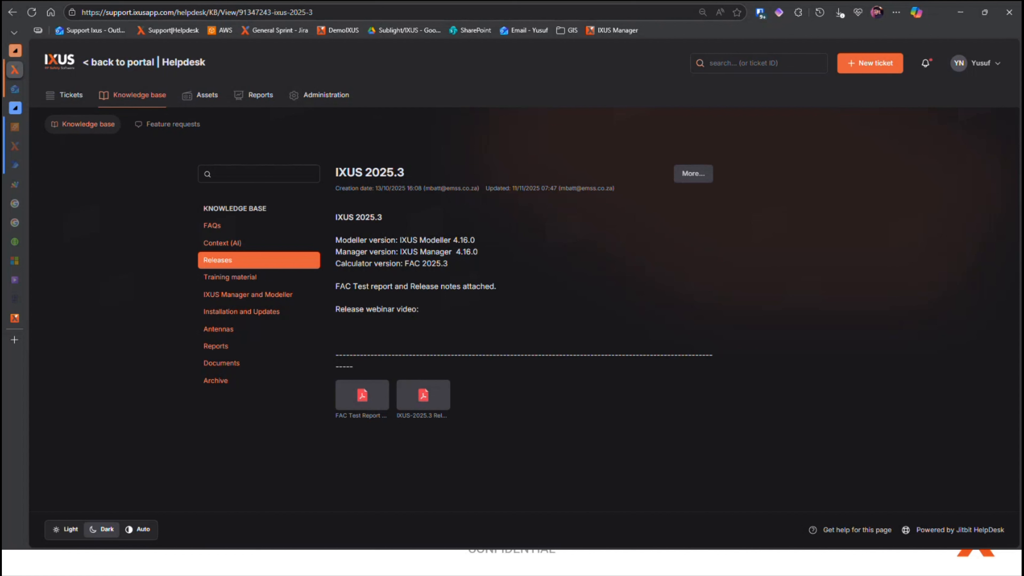
key("alt+Tab")
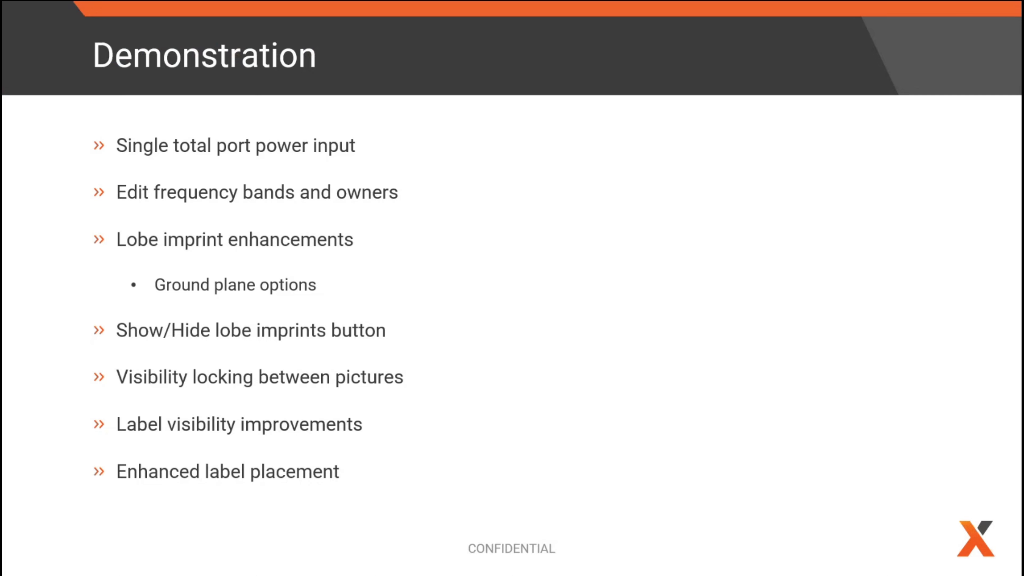
key("Right")
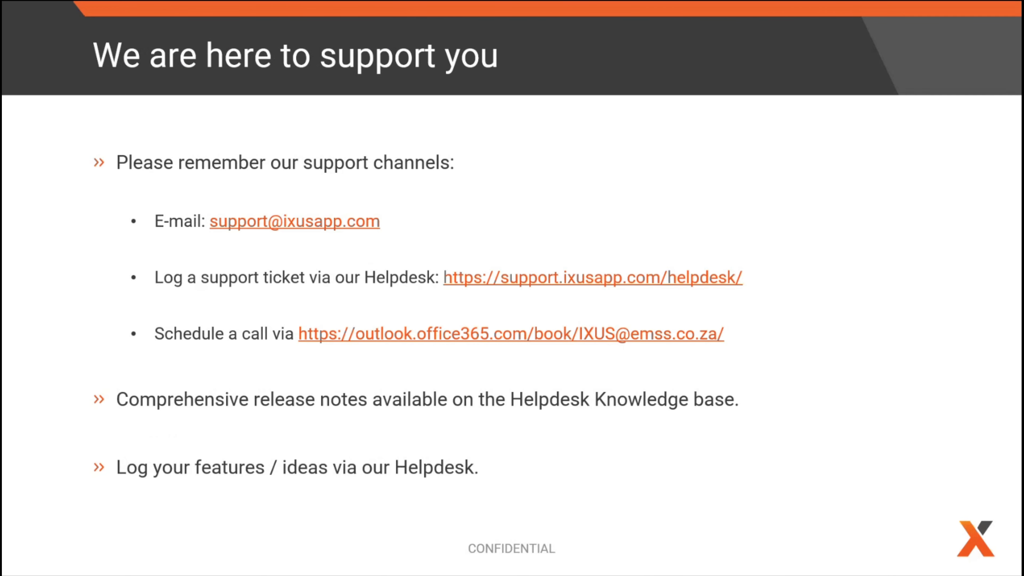